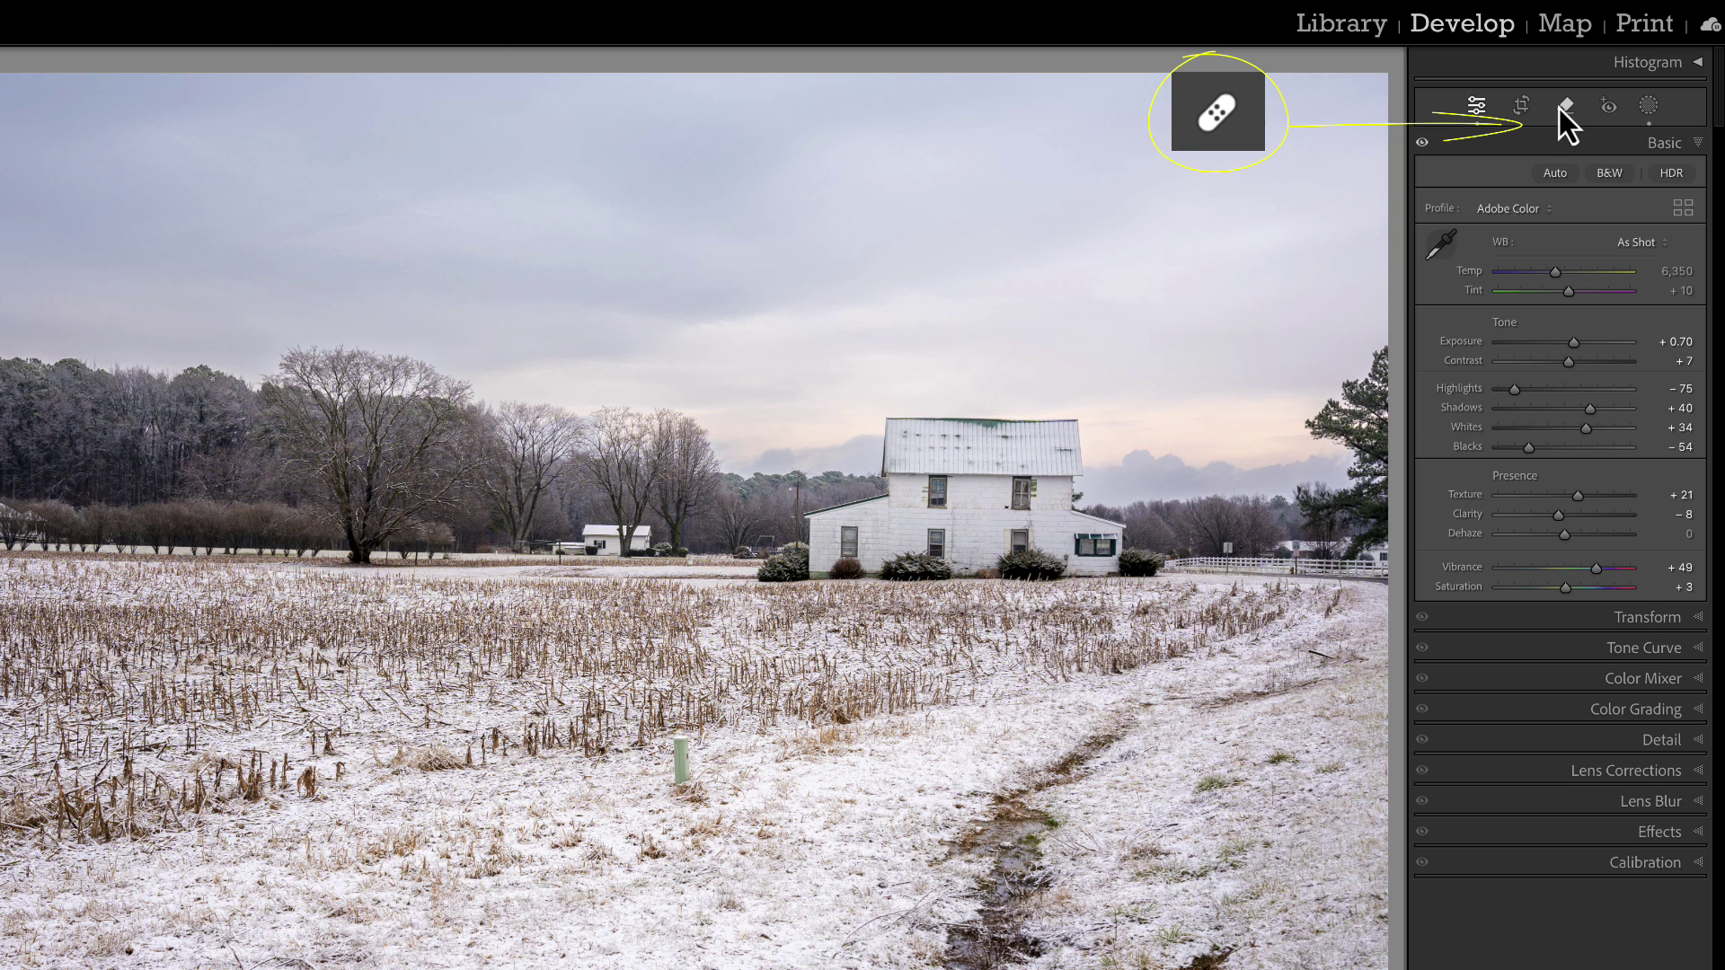
- Open the Remove tool, preview its Clone mode, return to Remove mode and set the brush size to 17
left_click(1562, 110)
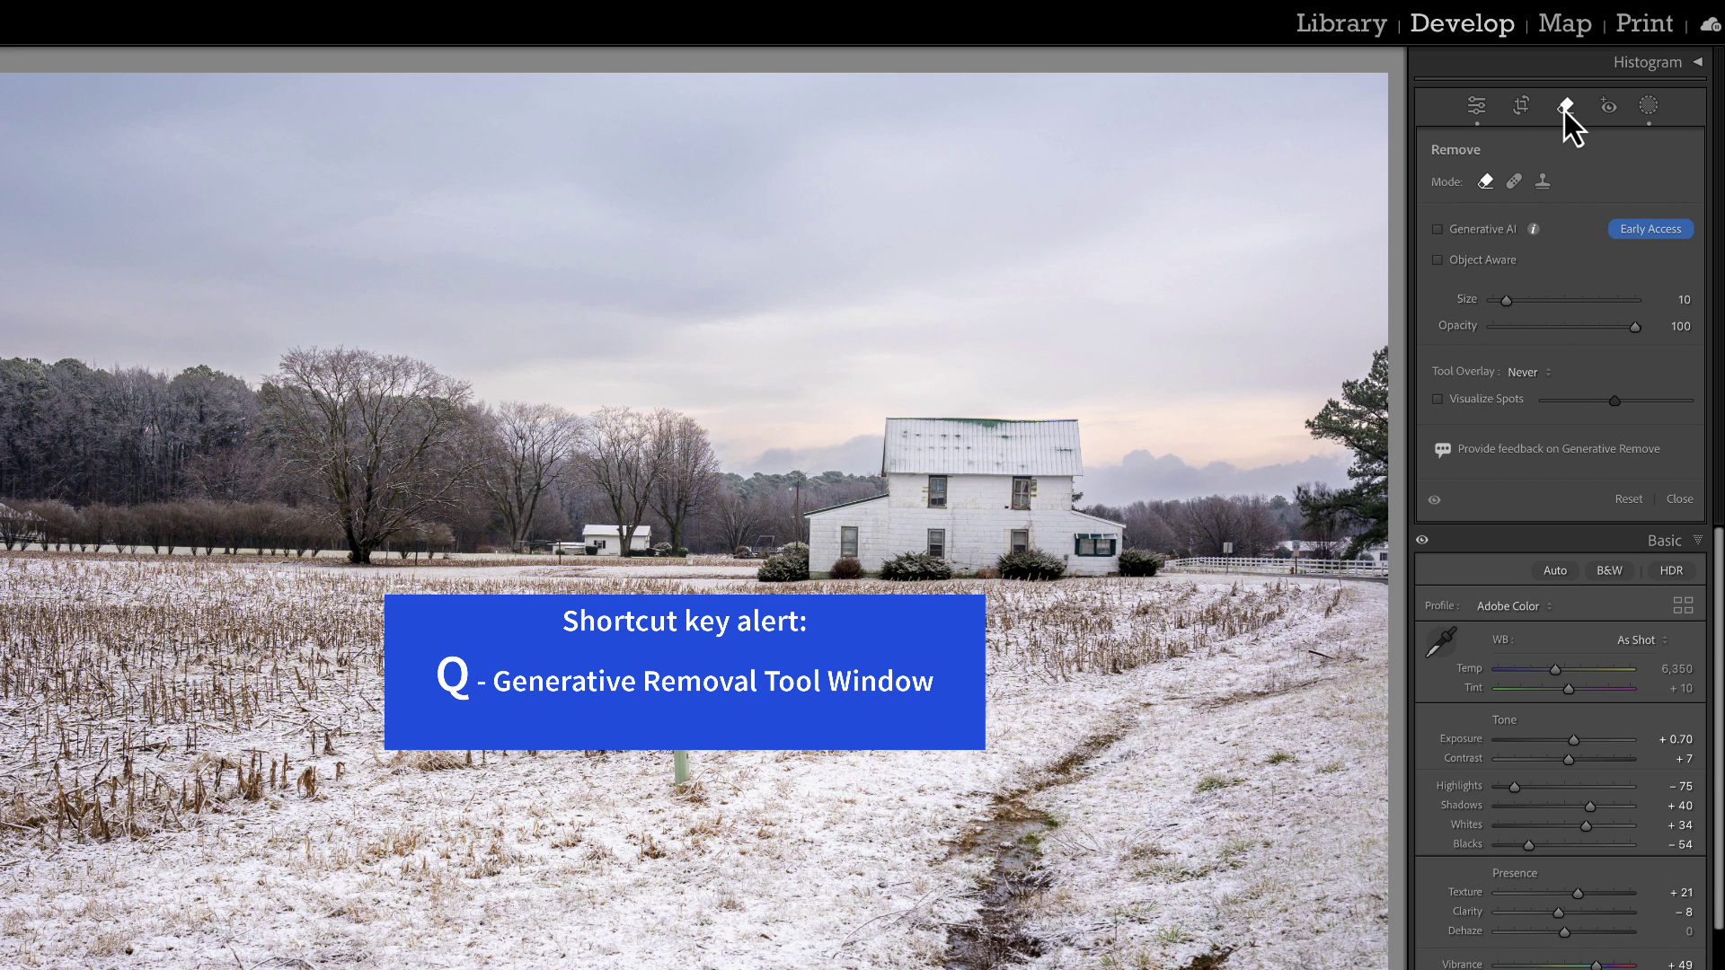
key("q")
key("q")
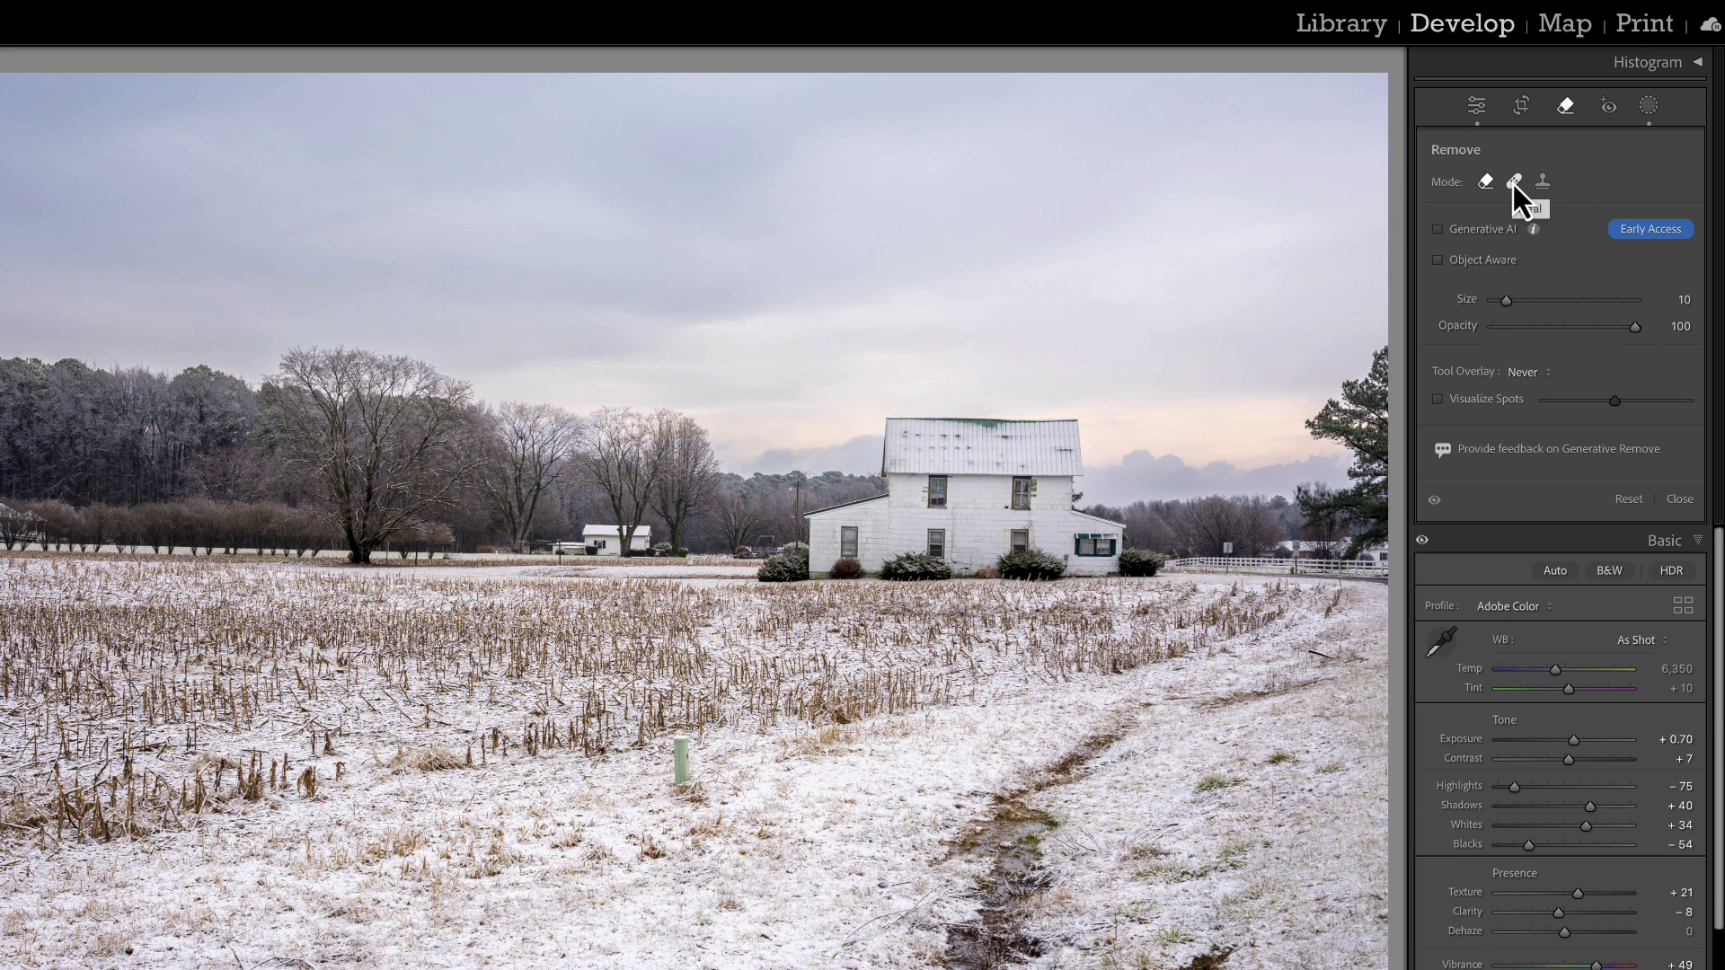
left_click(1543, 183)
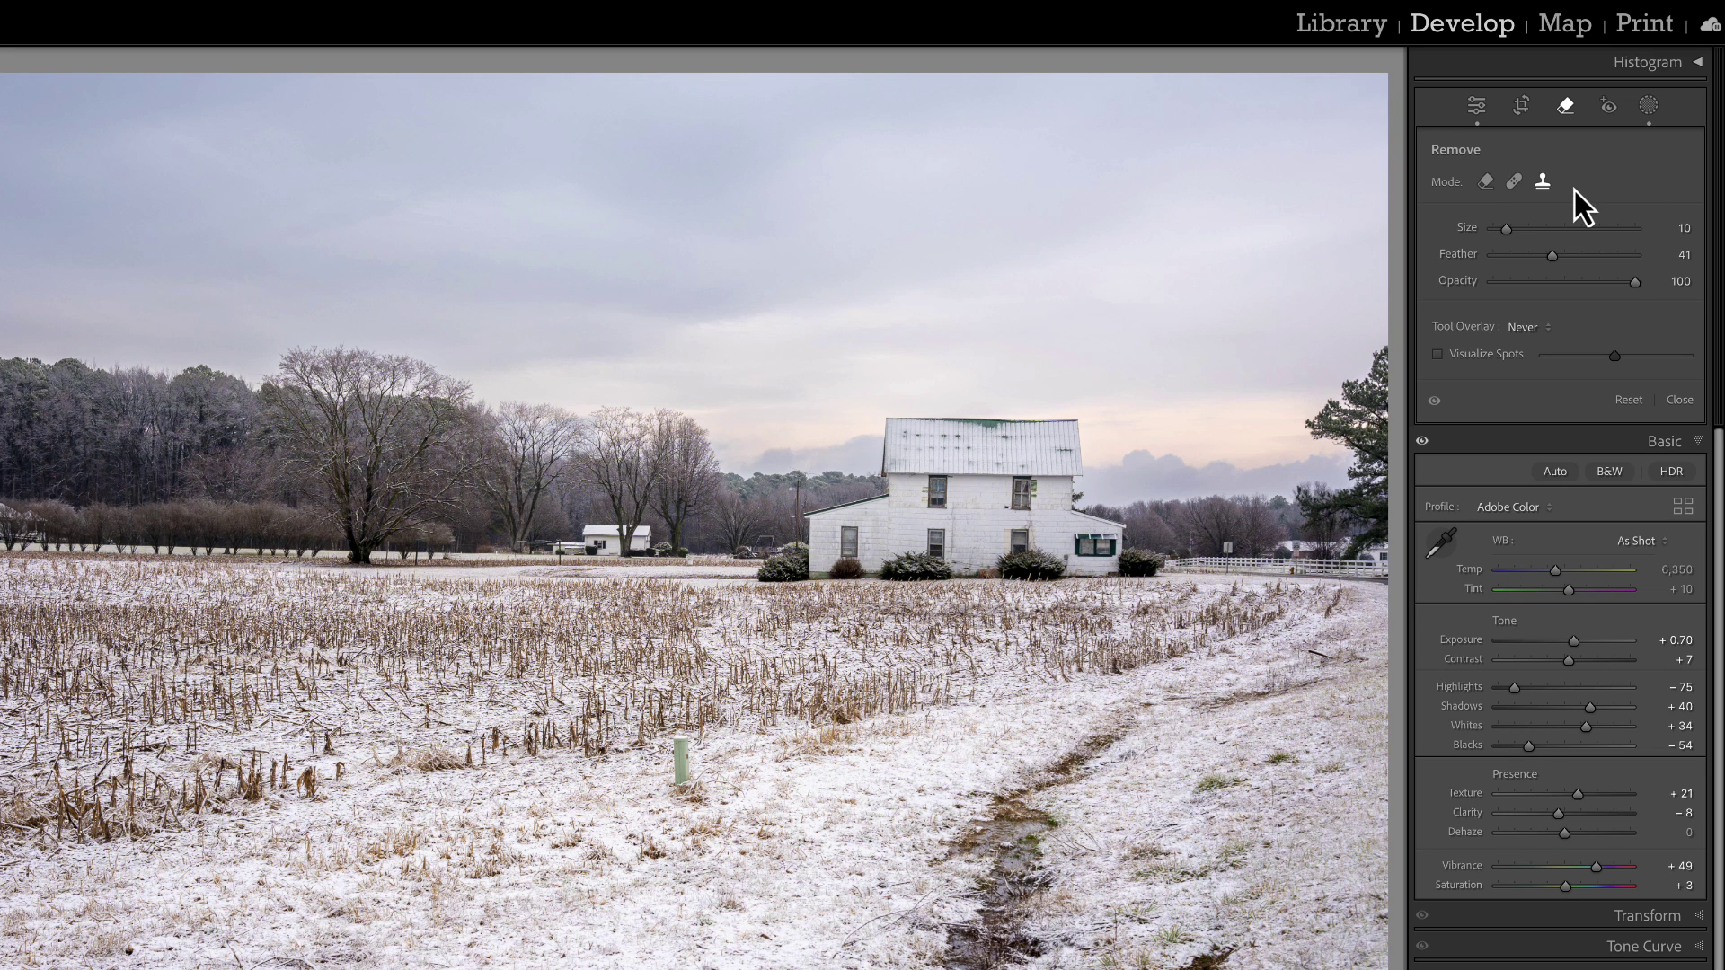
left_click(1485, 184)
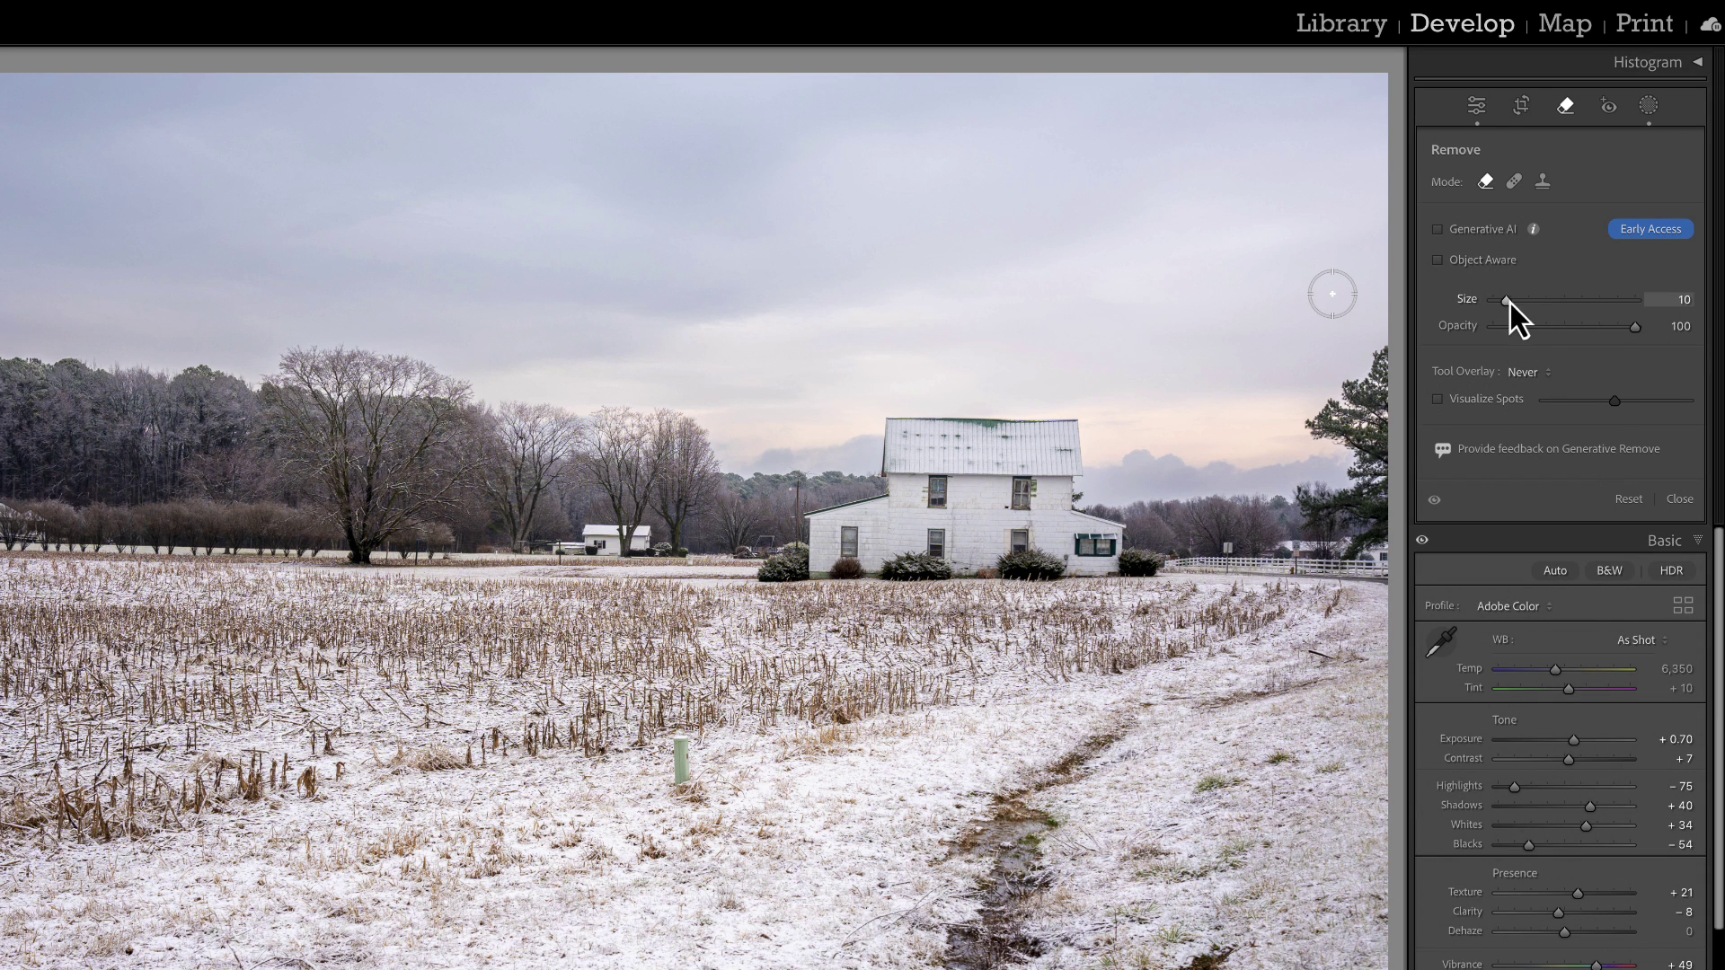
mouse_move(1508, 304)
left_mouse_down()
mouse_move(1571, 304)
mouse_move(1516, 304)
left_mouse_up()
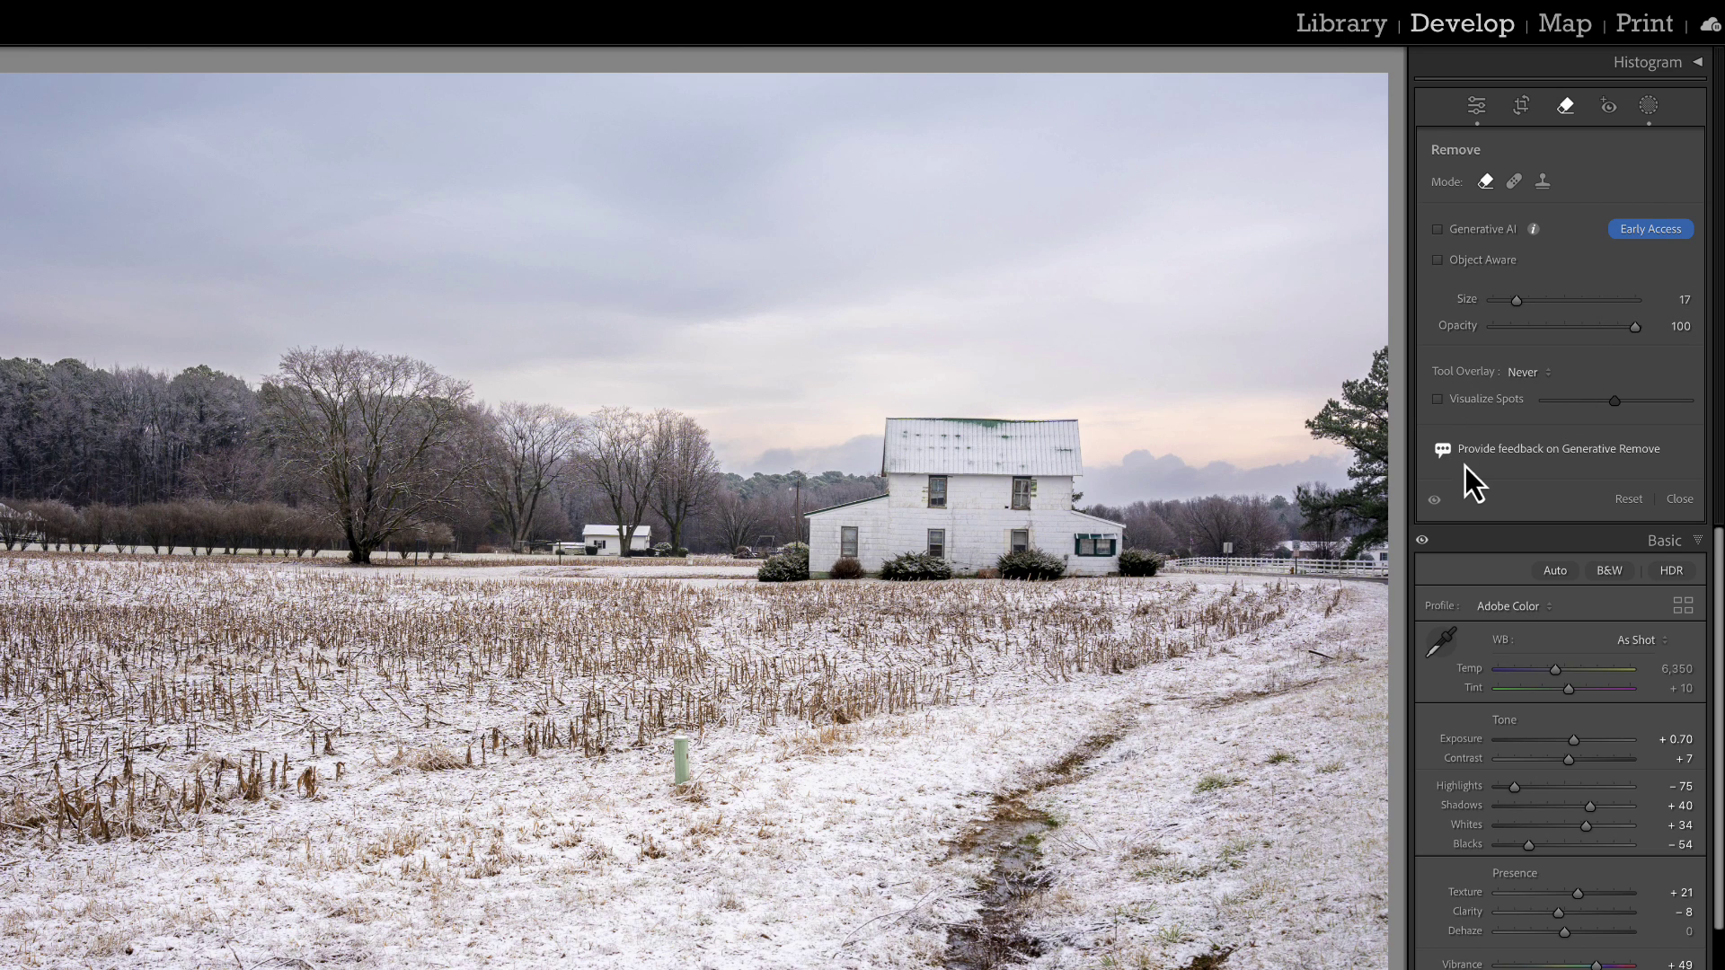
- Visualize spots in the photo, lower the threshold slightly and toggle the overlay on and off to compare
left_click(1437, 399)
mouse_move(1615, 408)
left_mouse_down()
mouse_move(1661, 410)
mouse_move(1566, 414)
mouse_move(1637, 407)
mouse_move(1603, 410)
left_mouse_up()
left_click(1439, 400)
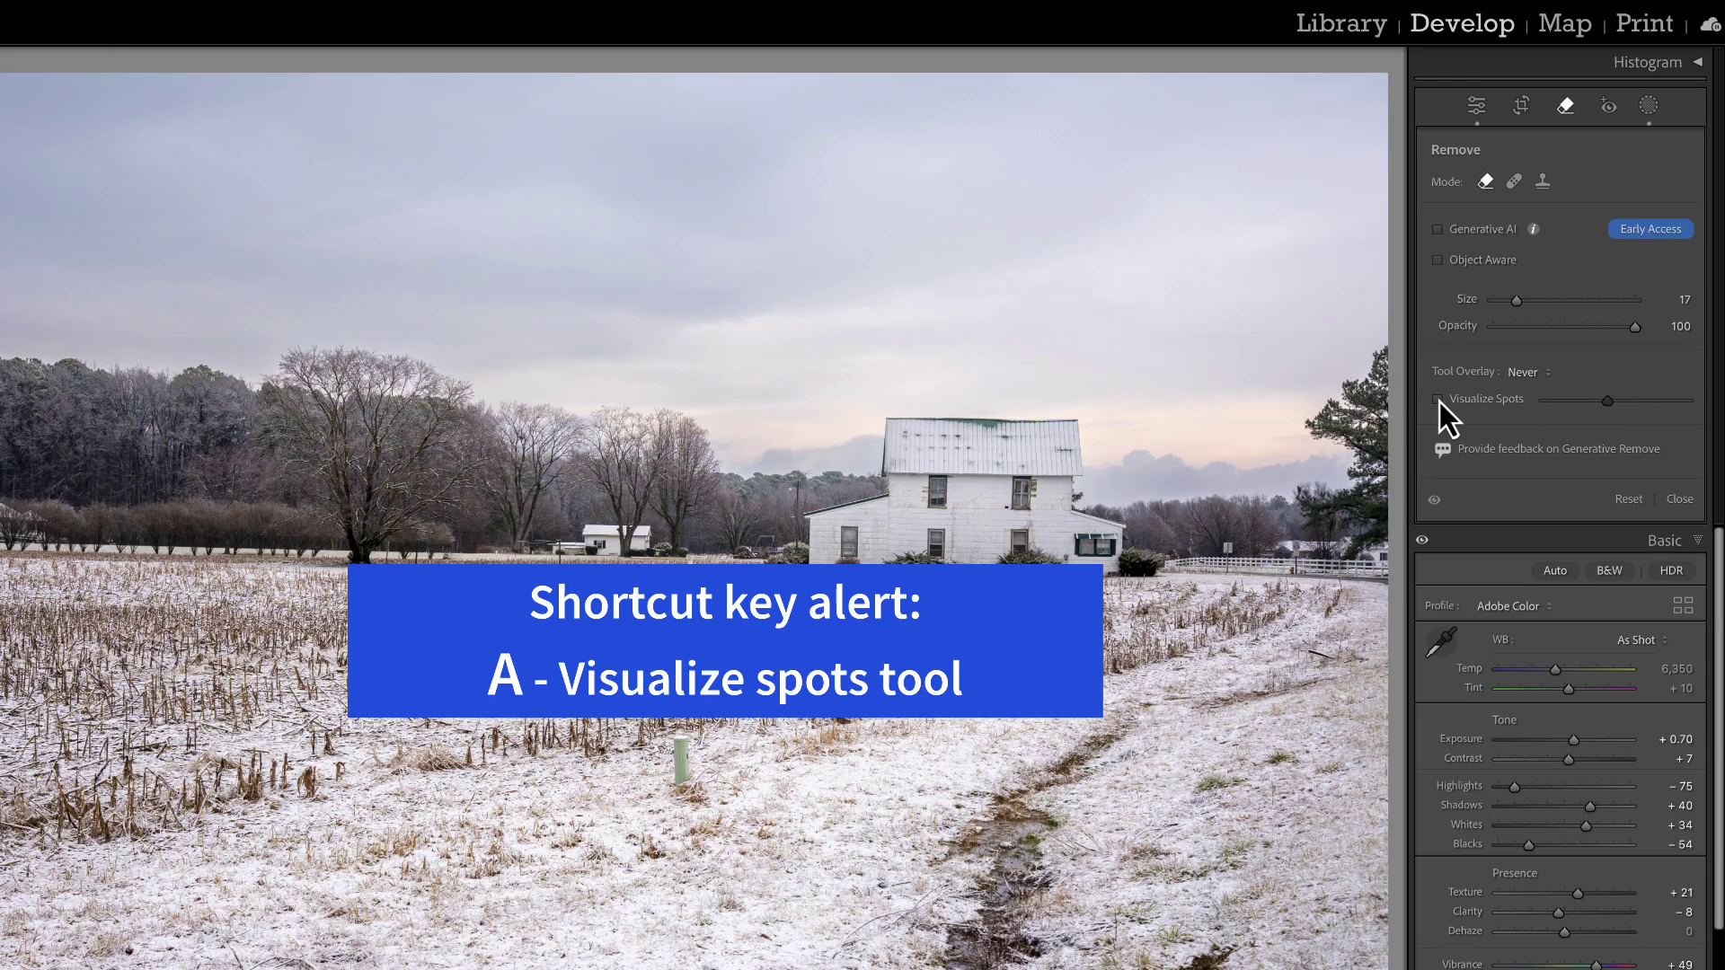
left_click(1439, 400)
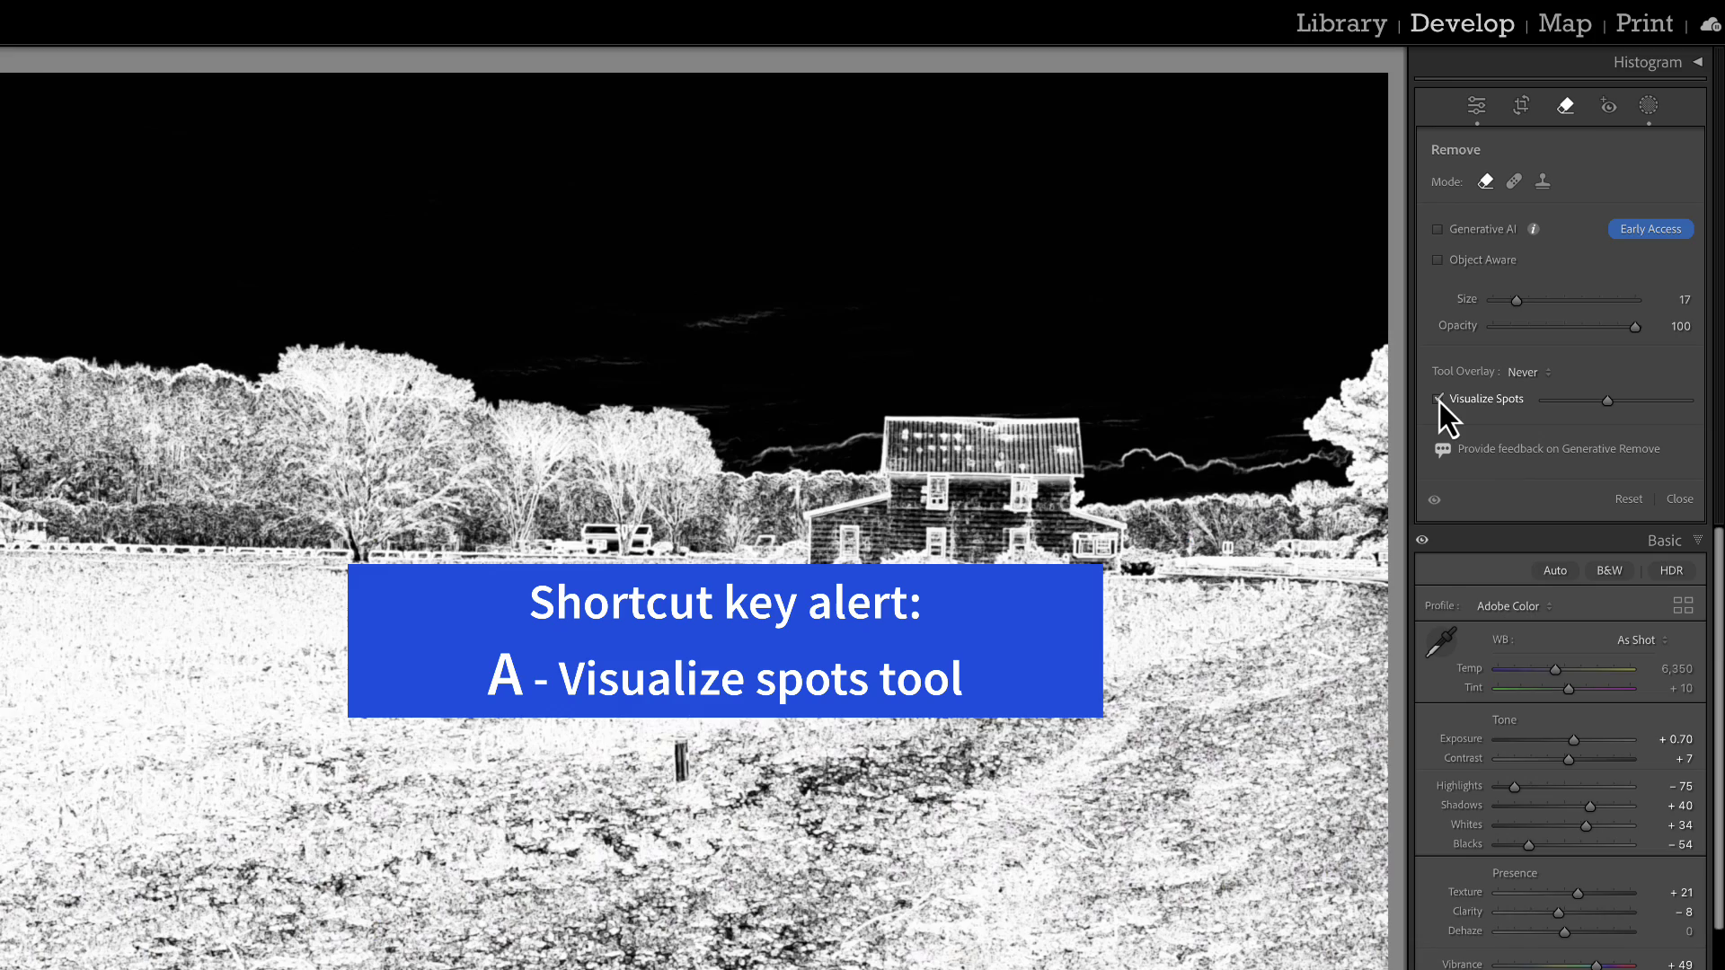
left_click(1439, 400)
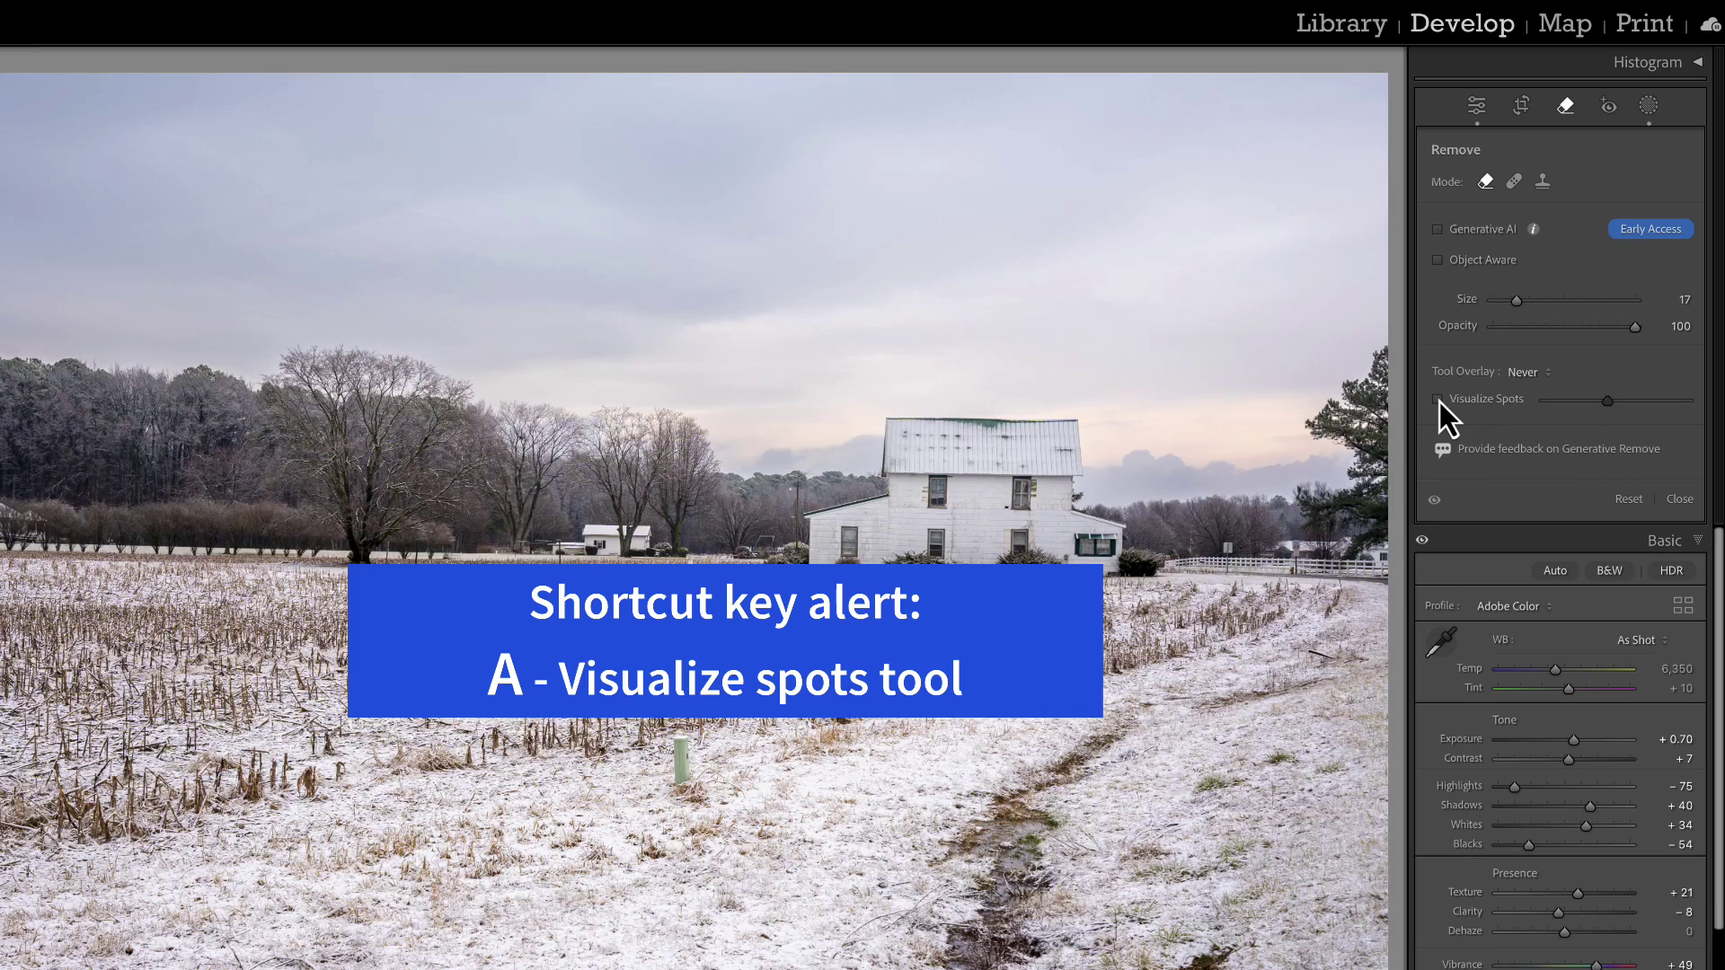
left_click(1438, 400)
left_click(1438, 400)
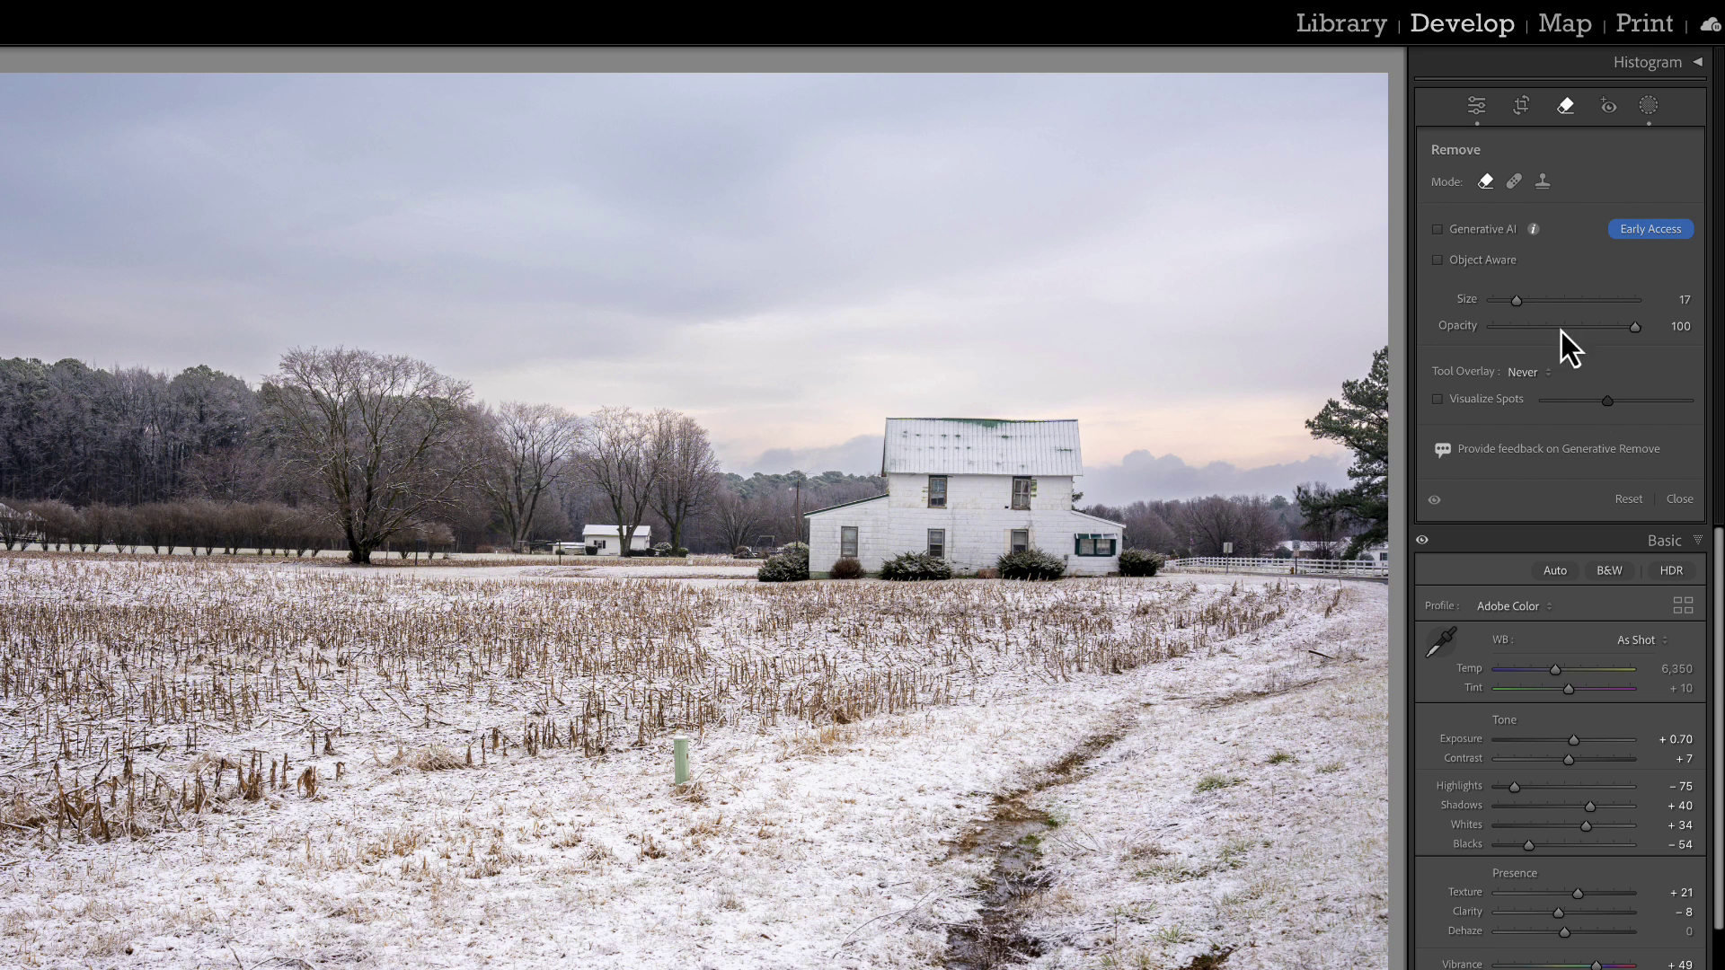
- Using Remove mode with brush size 12, paint out the green post in the snowy field
left_click(1514, 190)
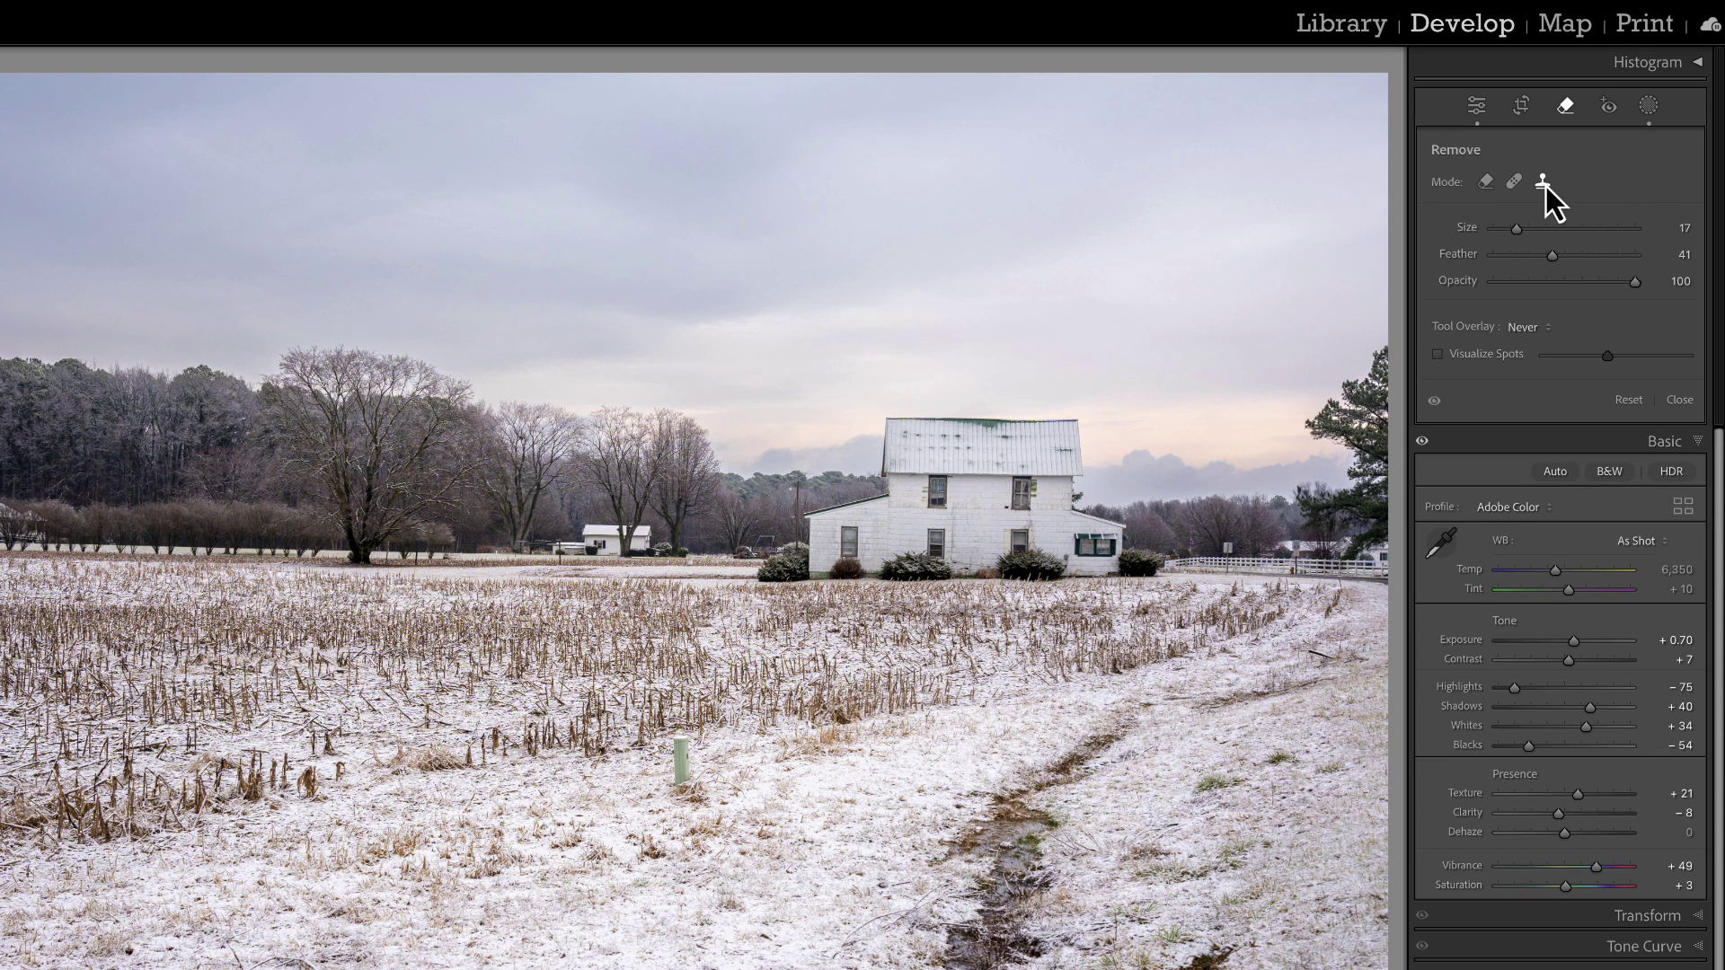
left_click(1490, 183)
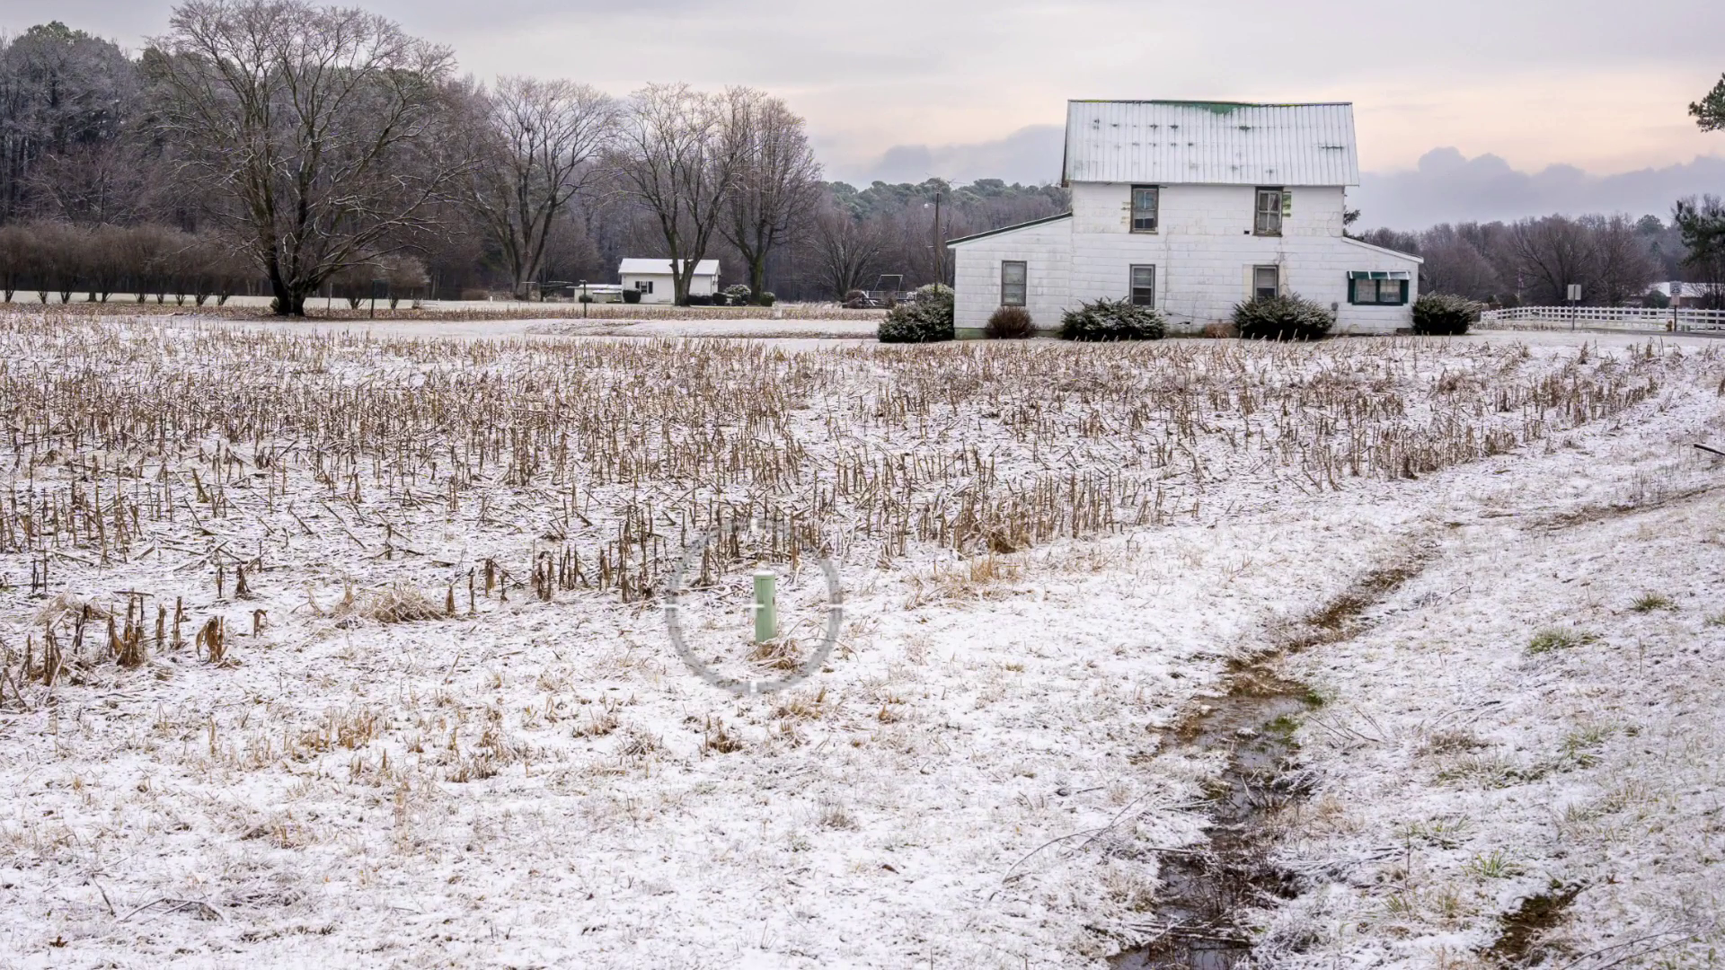
scroll(764, 602, "down", 5)
left_click_drag(764, 597, 770, 685)
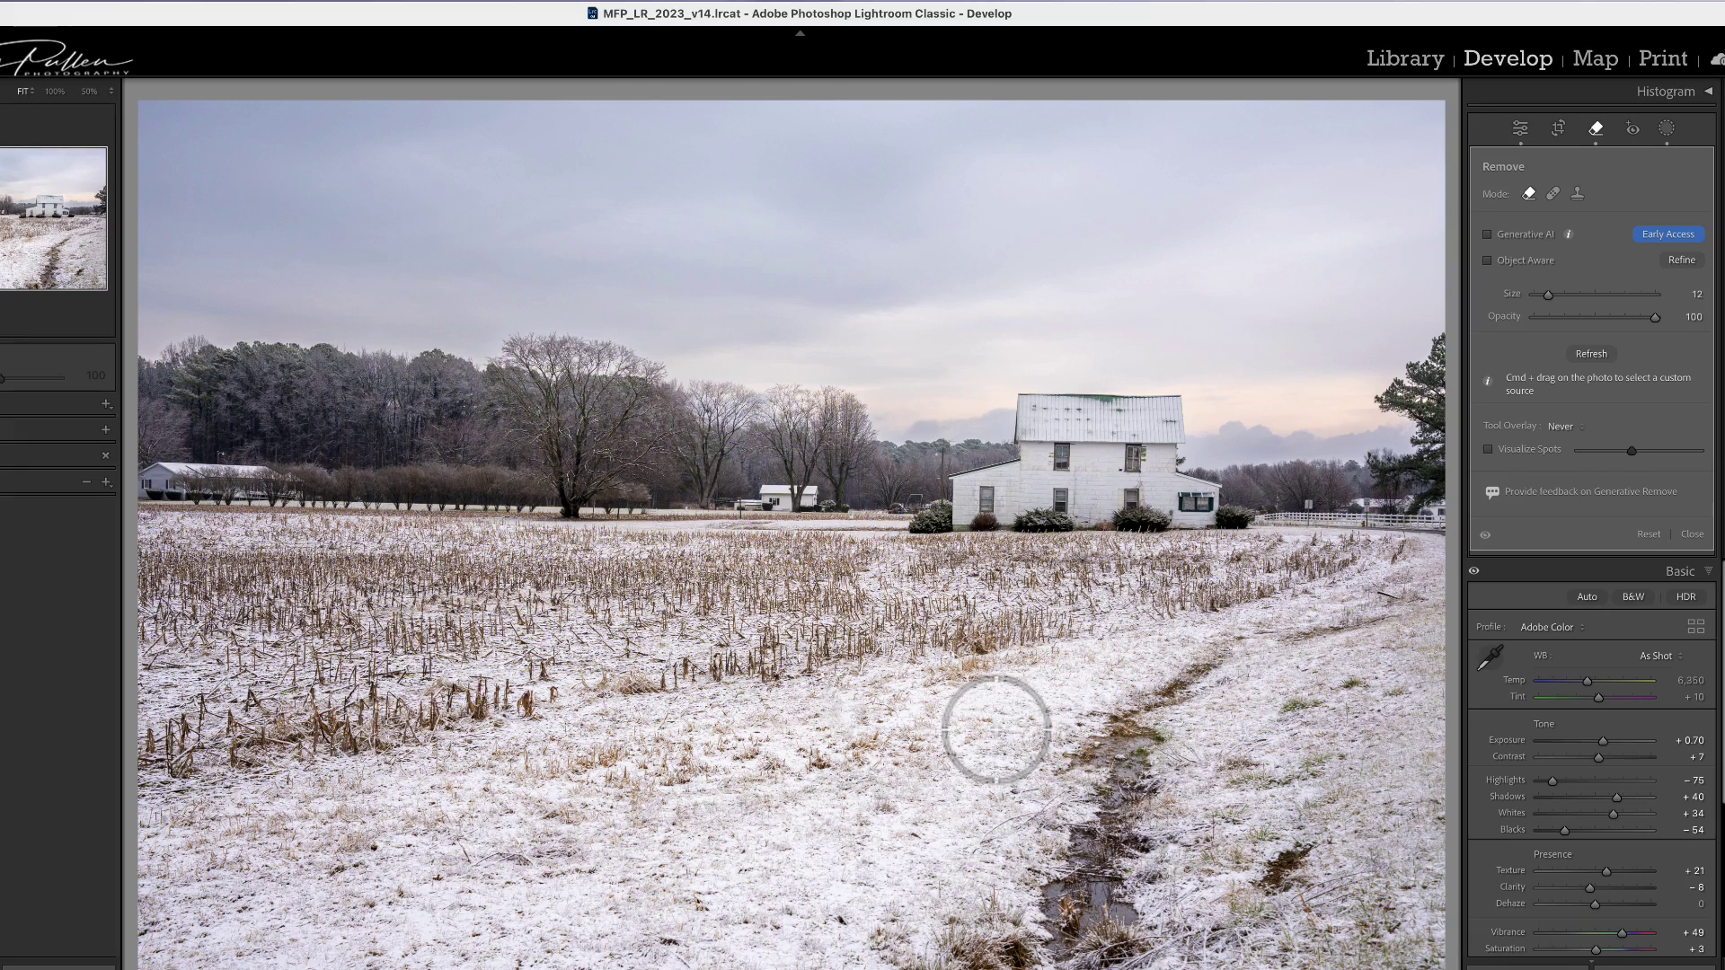
- Try to paint out the long white building beside the tree line, and undo the removals including the green post's
left_click_drag(171, 478, 322, 496)
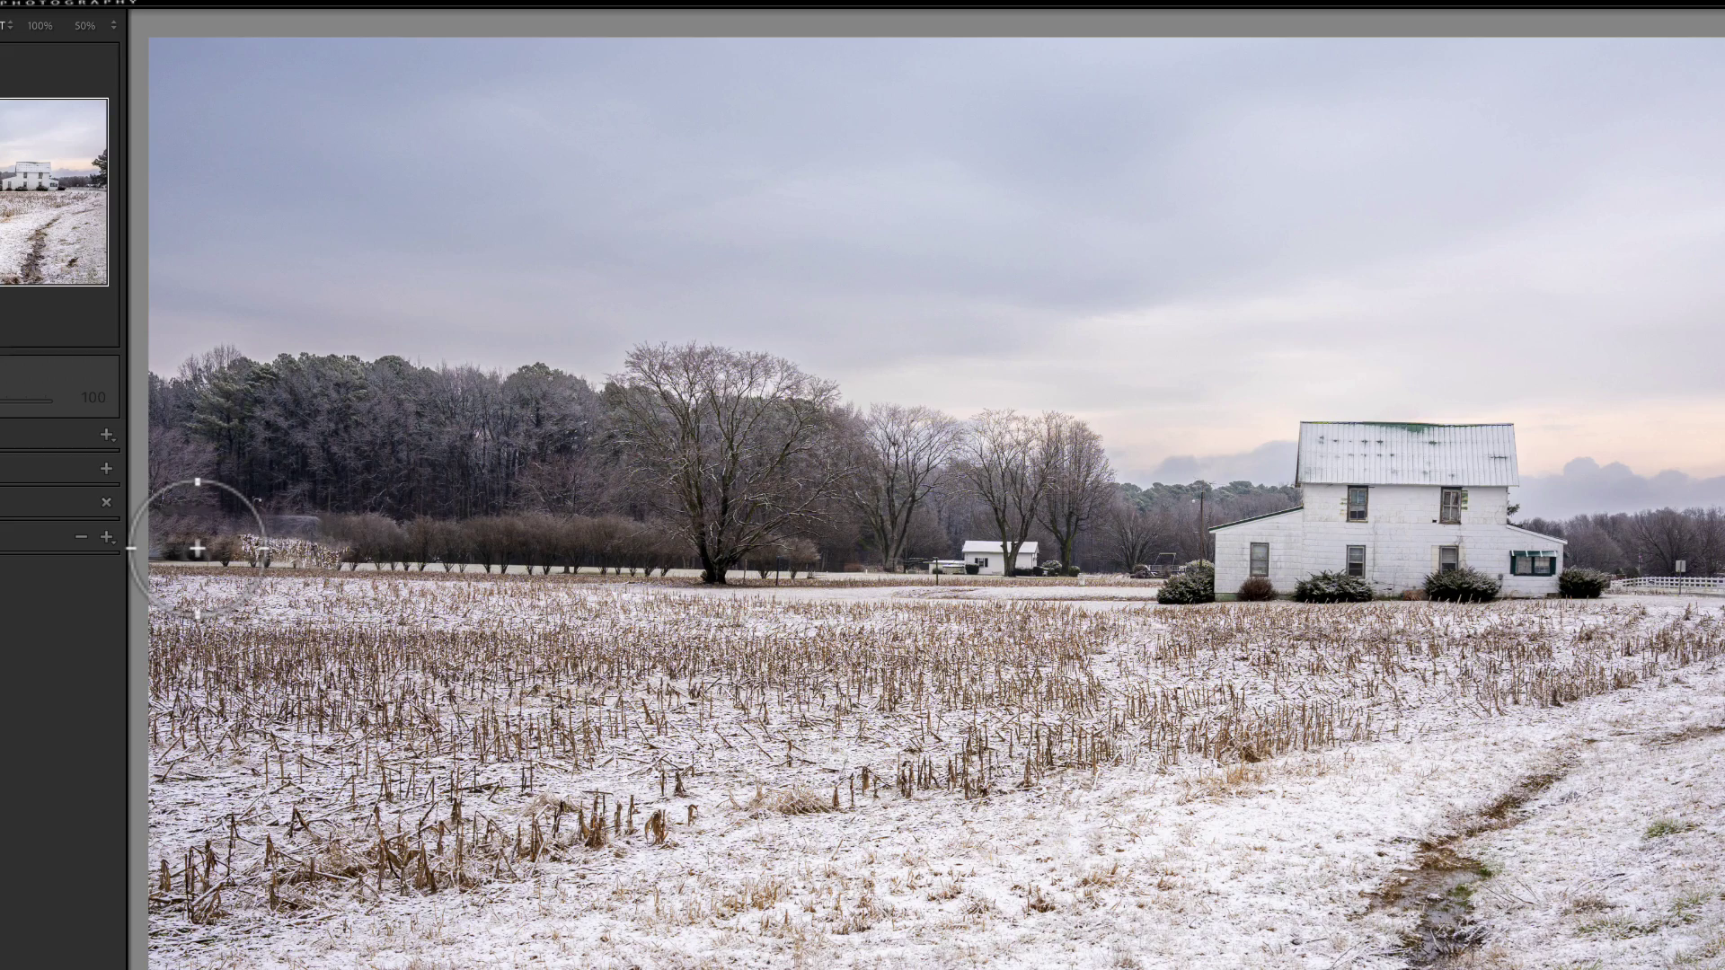
key("backslash")
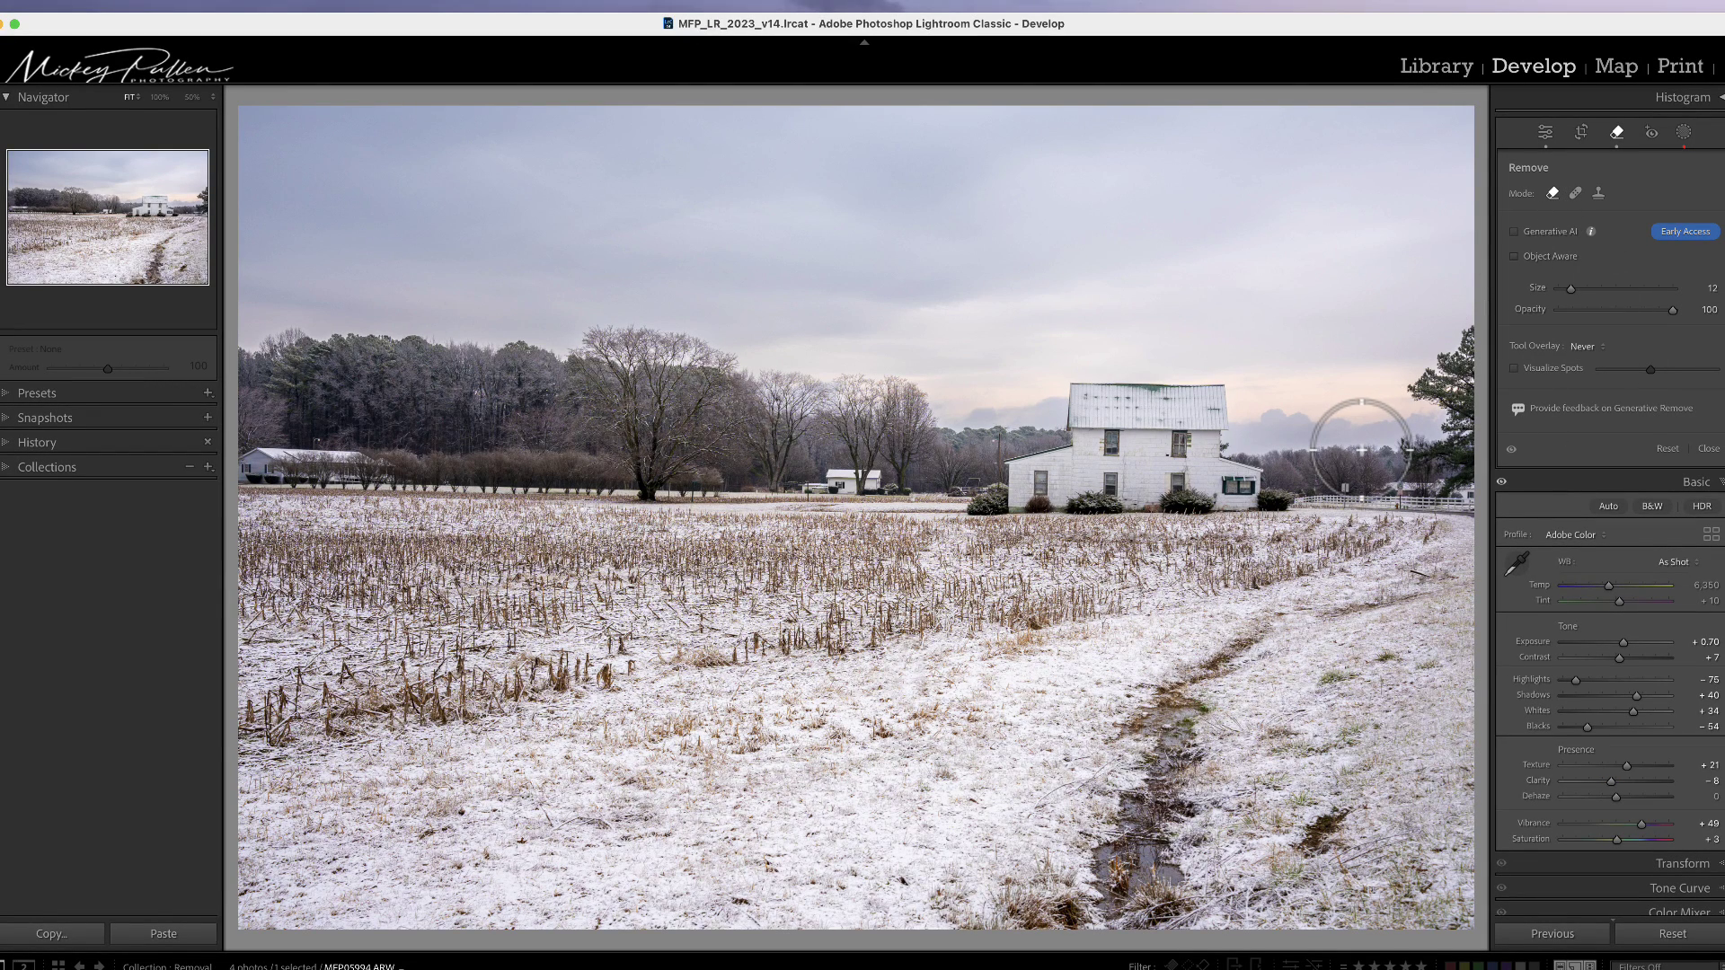
key("super+z")
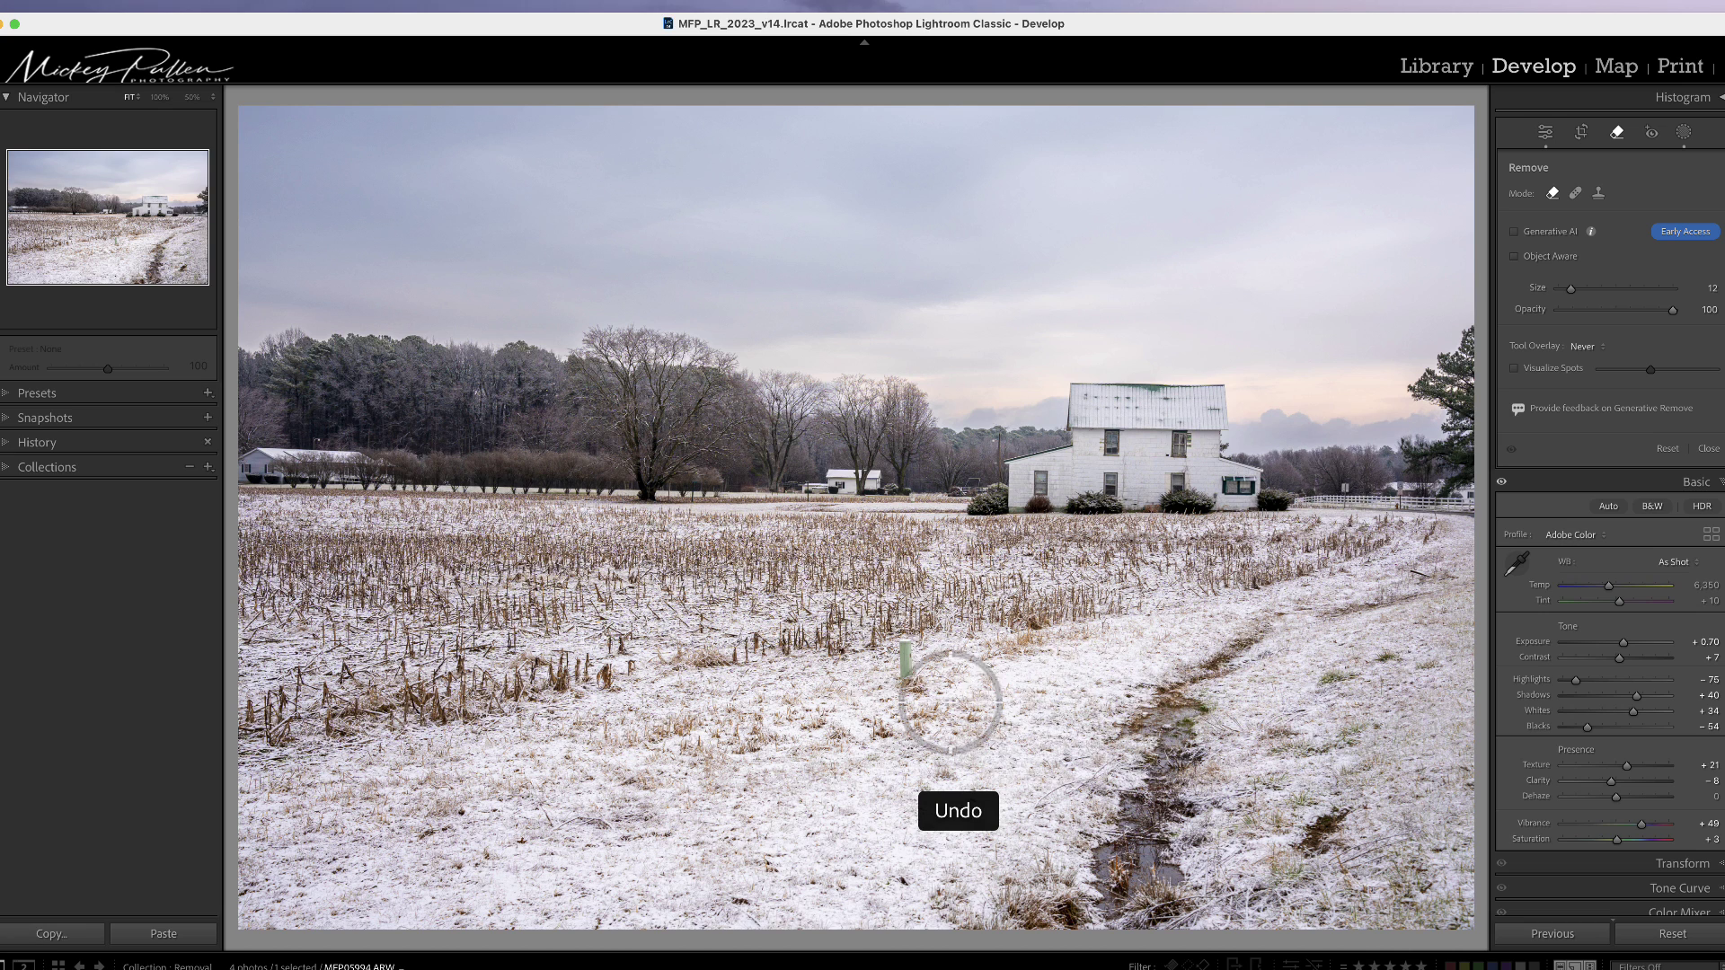
- Paint out the green post again and define a custom source area at the edge of the corn stubble
left_click_drag(905, 643, 909, 706)
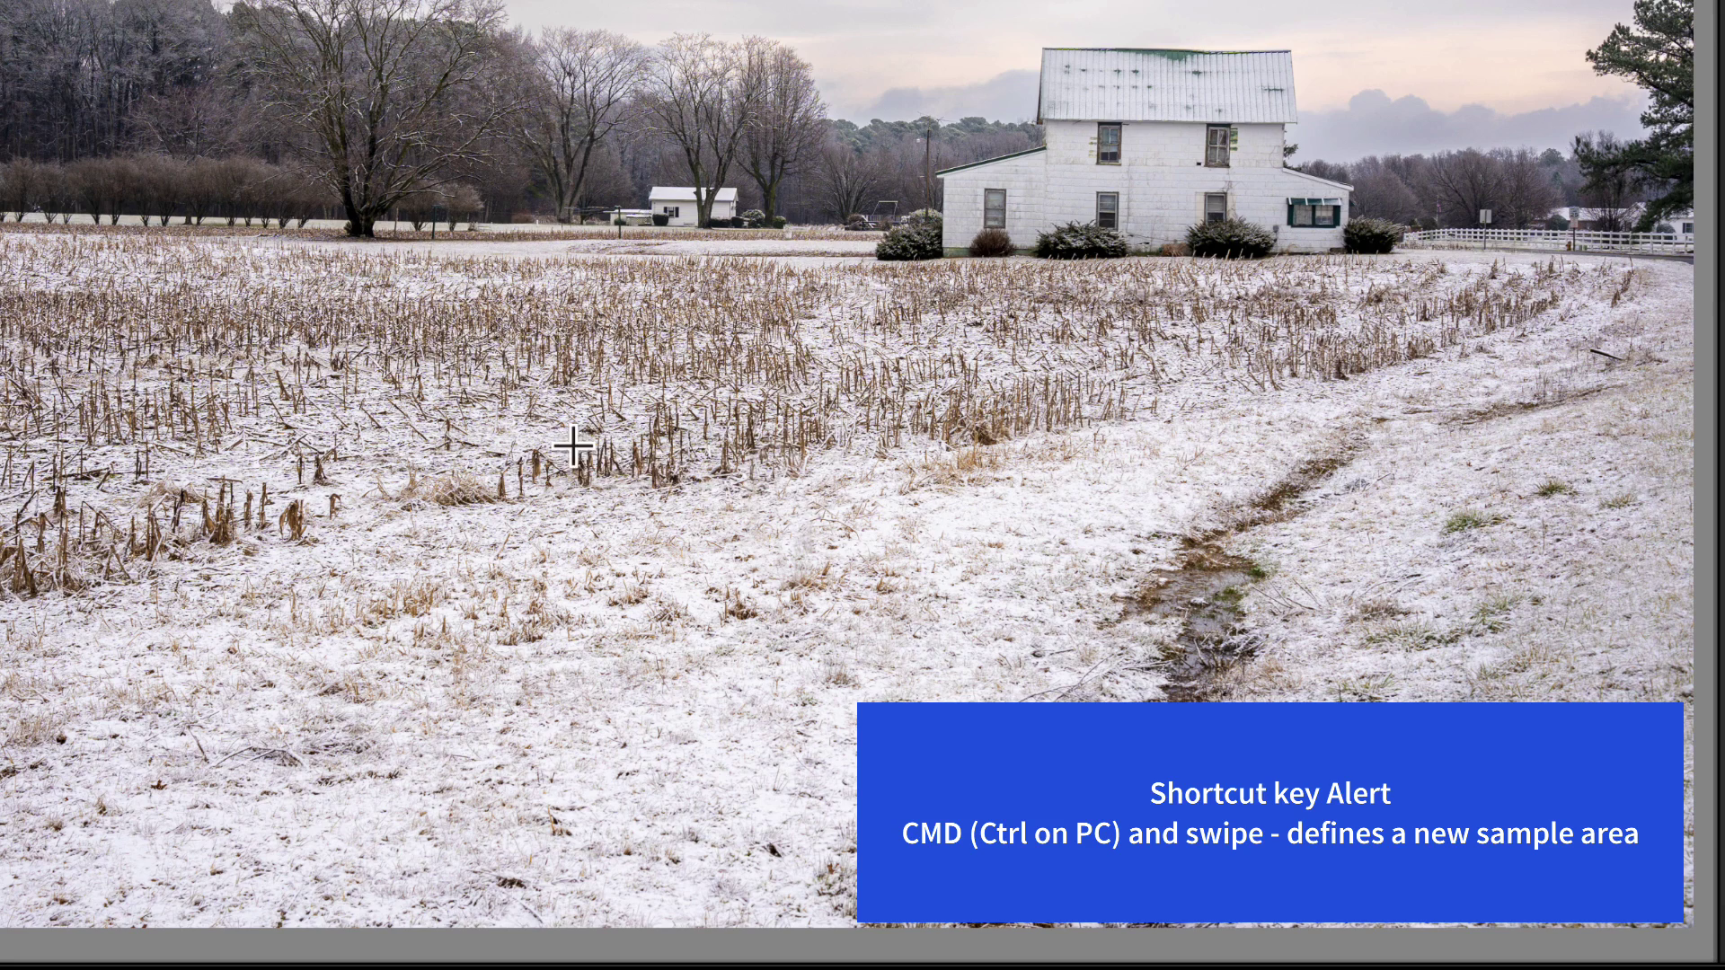
left_click_drag(572, 445, 649, 580)
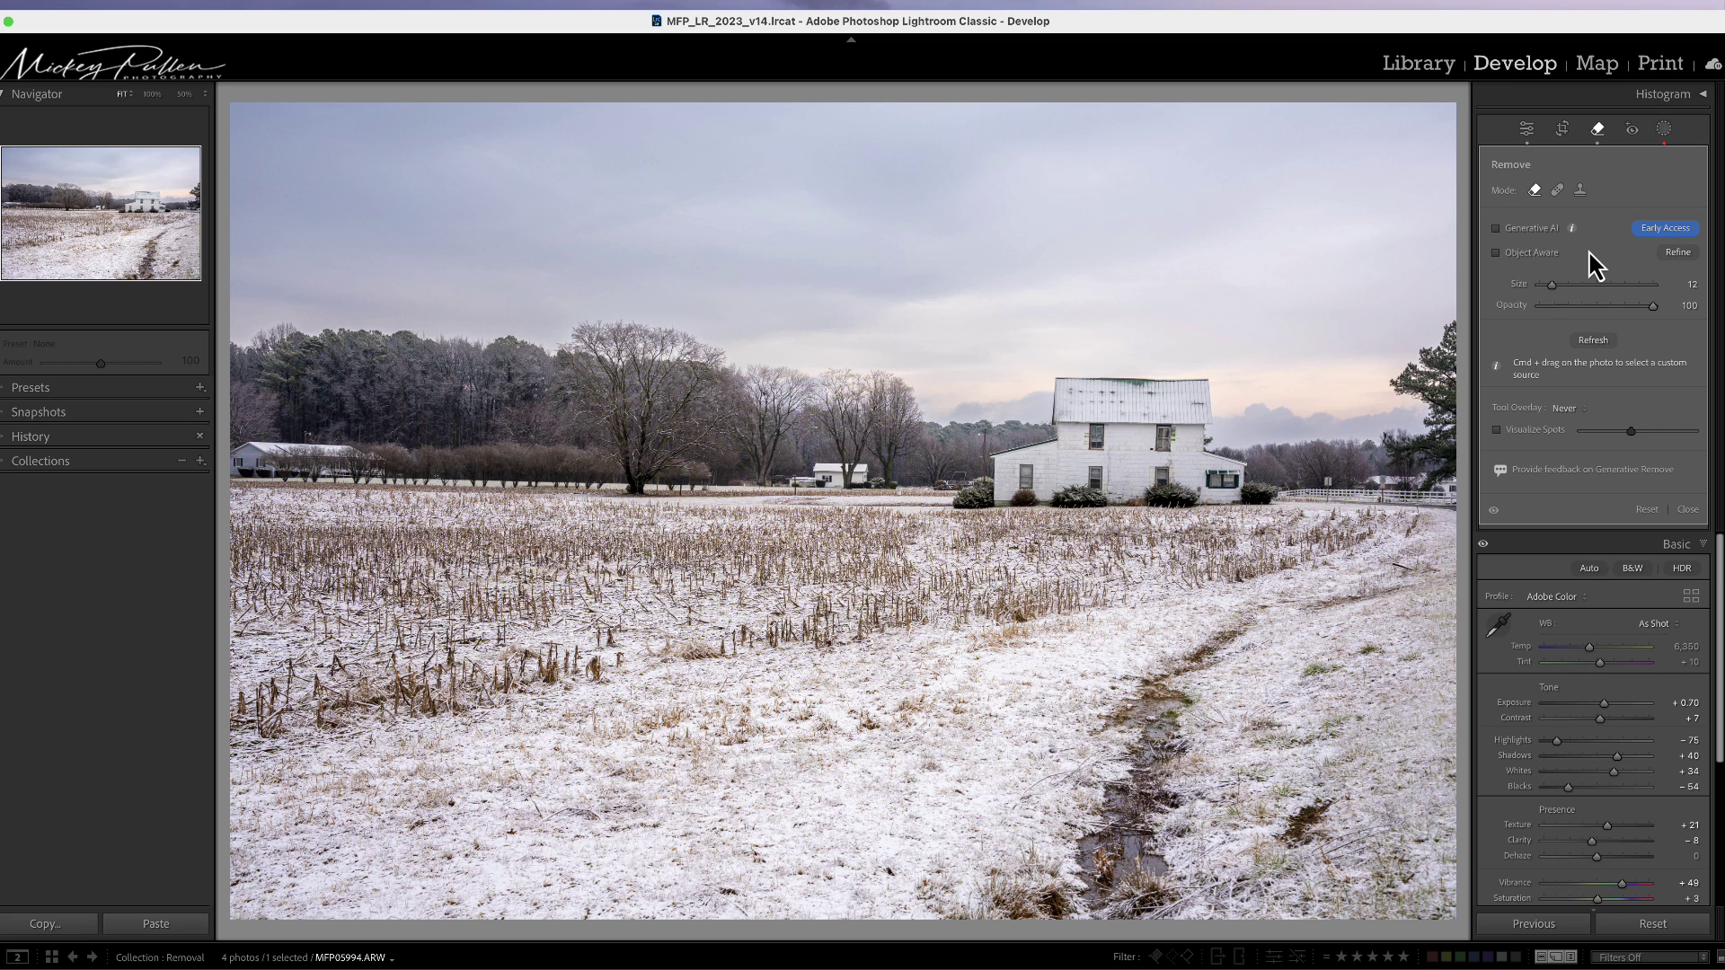
- View and dismiss the Early Access information for Generative Remove, and enable Generative AI
left_click(1656, 229)
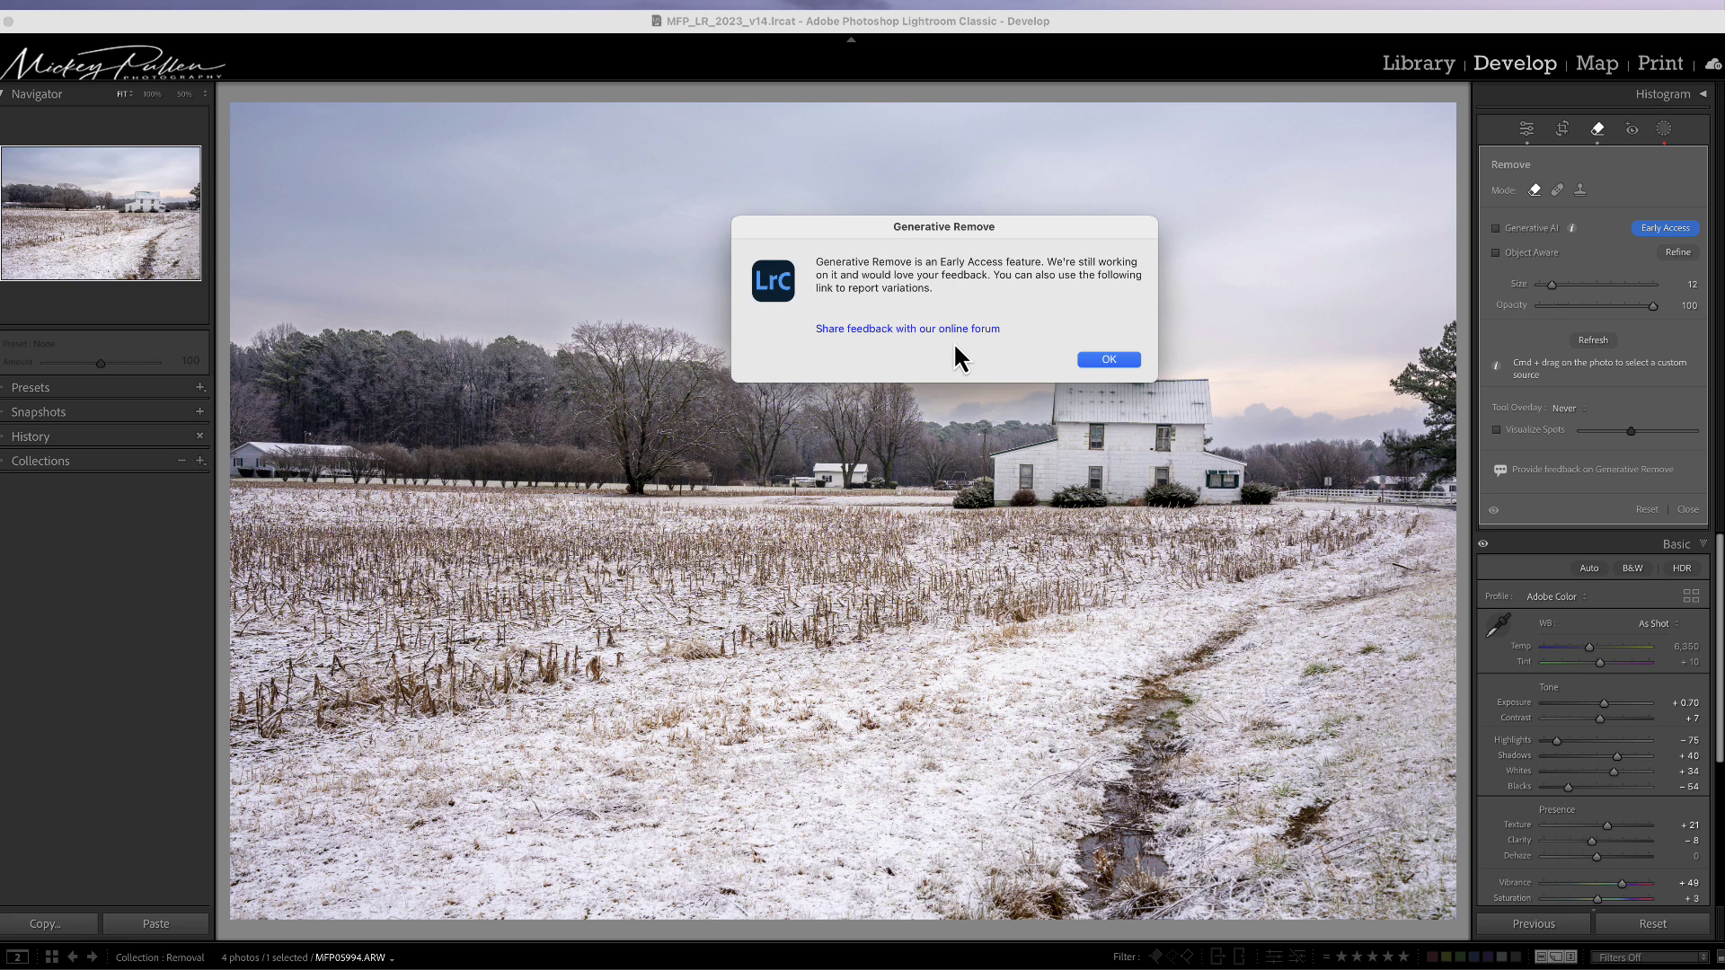
left_click(1109, 360)
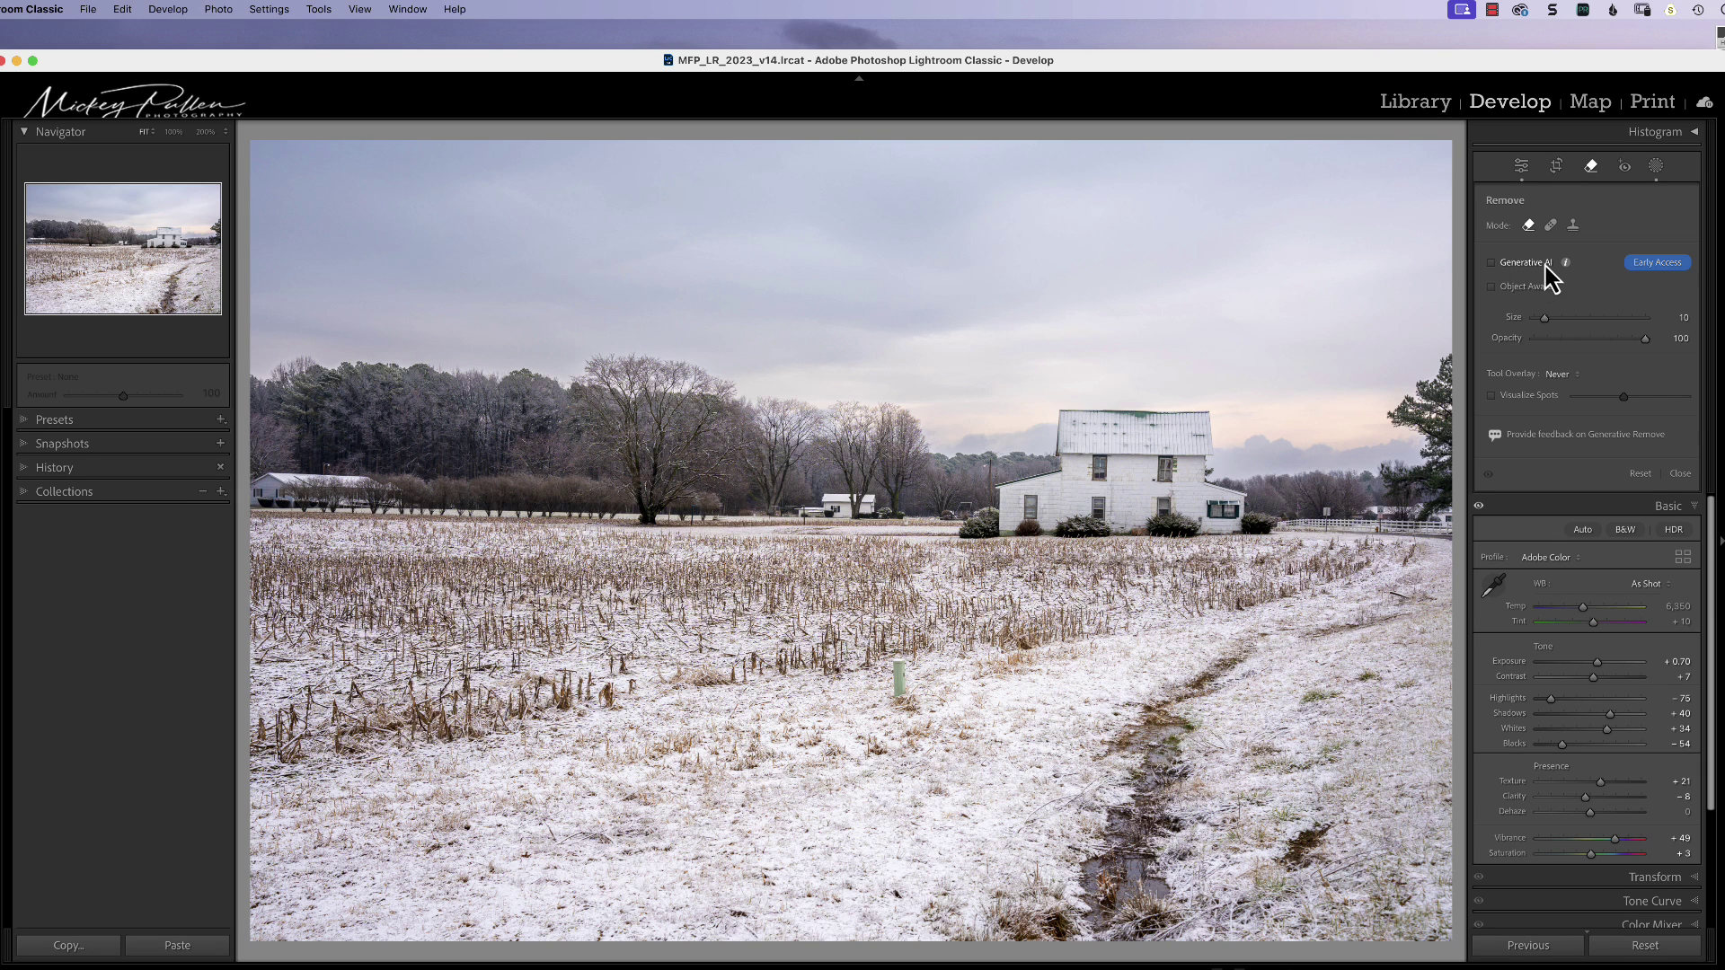
left_click(1493, 263)
- Turn off Object Aware and brush a removal mask over the green post and the grass at its base
key("z")
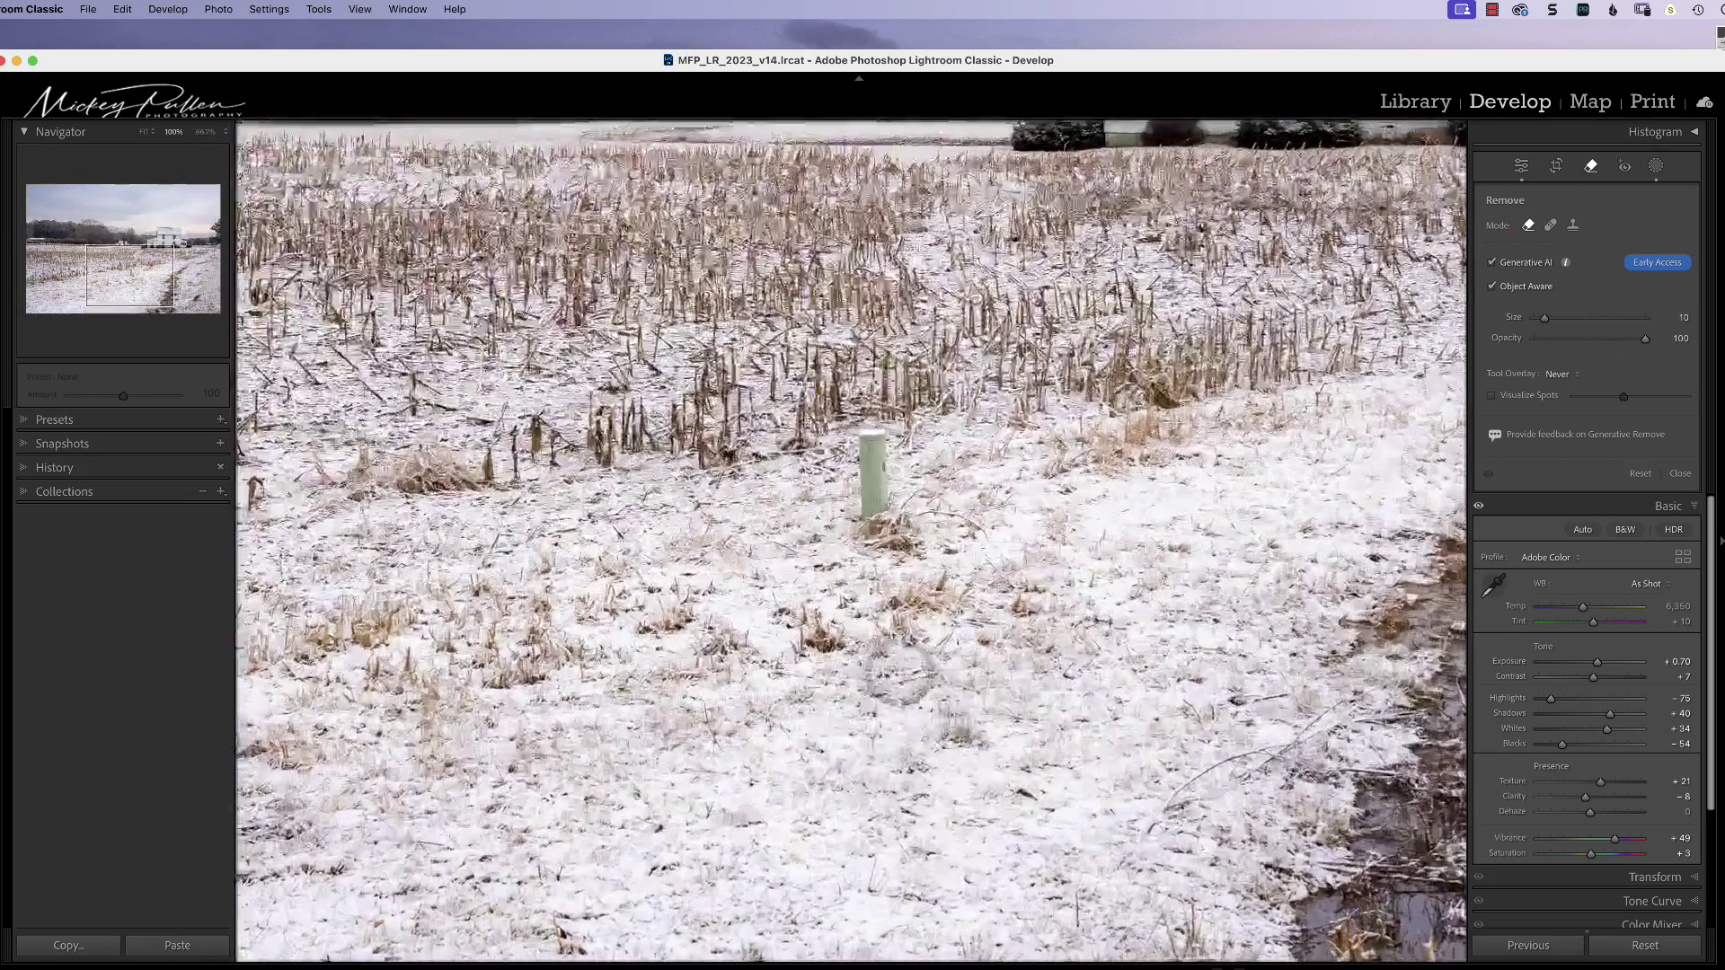
key("super+equal")
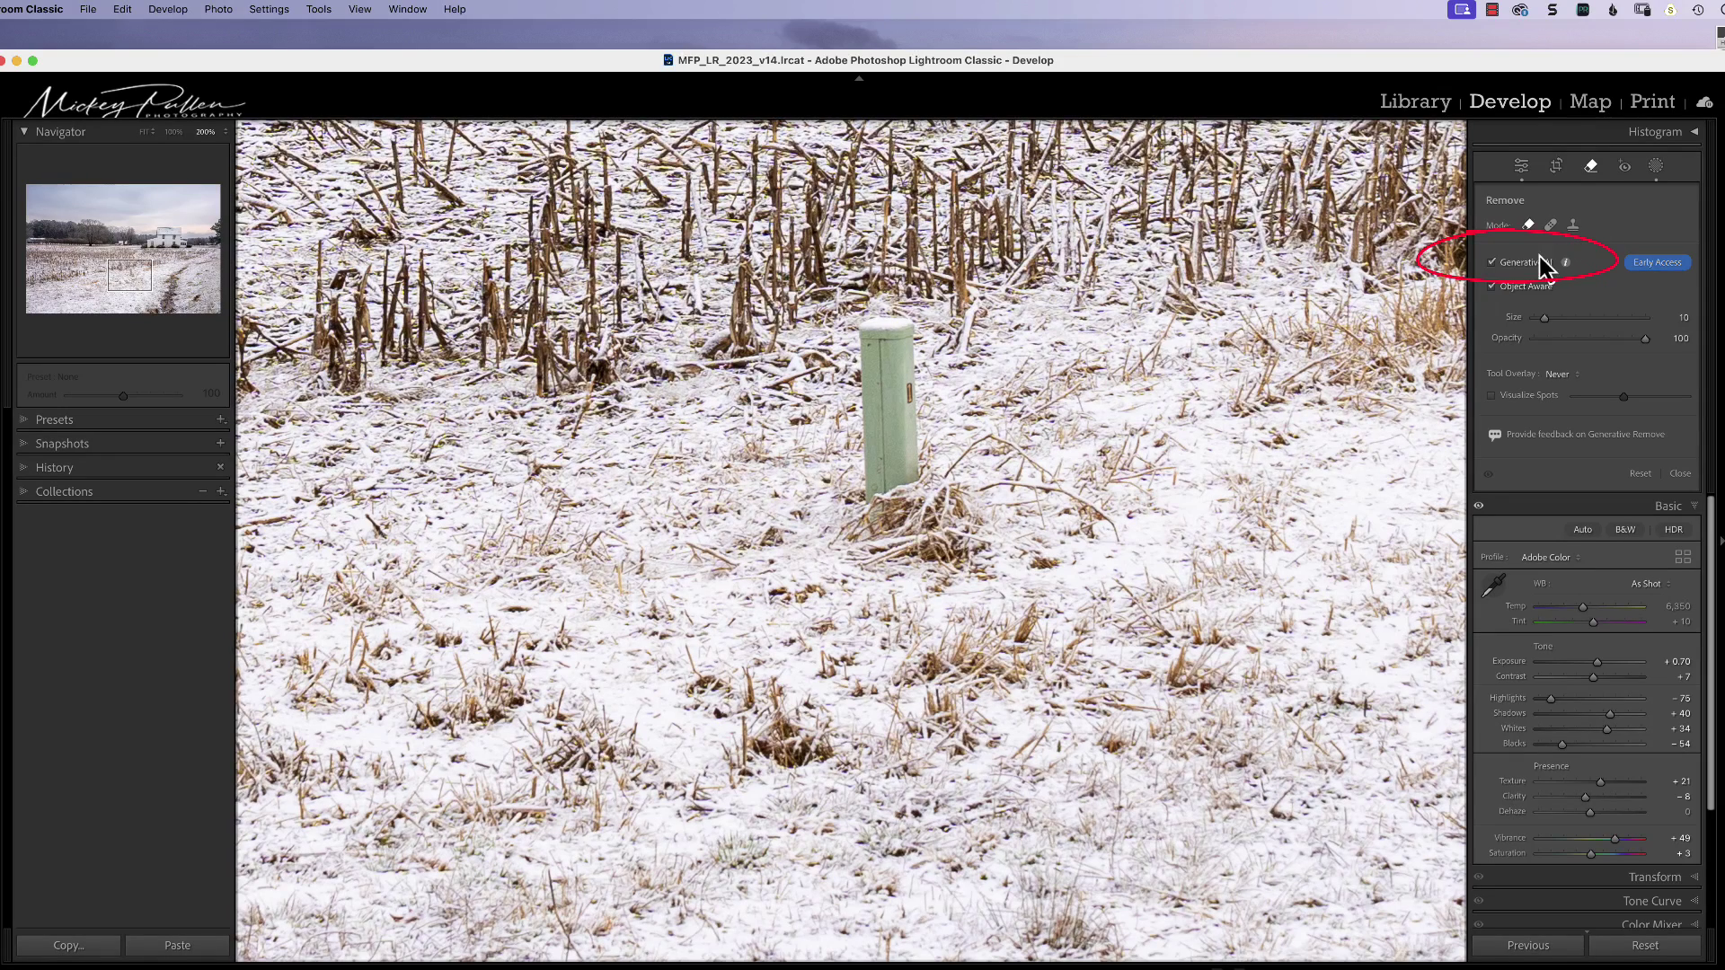
left_click(1491, 285)
mouse_move(966, 334)
left_mouse_down()
mouse_move(898, 326)
mouse_move(930, 364)
mouse_move(943, 301)
mouse_move(885, 315)
mouse_move(854, 348)
mouse_move(849, 548)
mouse_move(946, 553)
mouse_move(970, 504)
mouse_move(935, 364)
mouse_move(912, 344)
mouse_move(885, 355)
mouse_move(903, 372)
mouse_move(867, 525)
mouse_move(934, 539)
mouse_move(918, 504)
mouse_move(909, 517)
left_mouse_up()
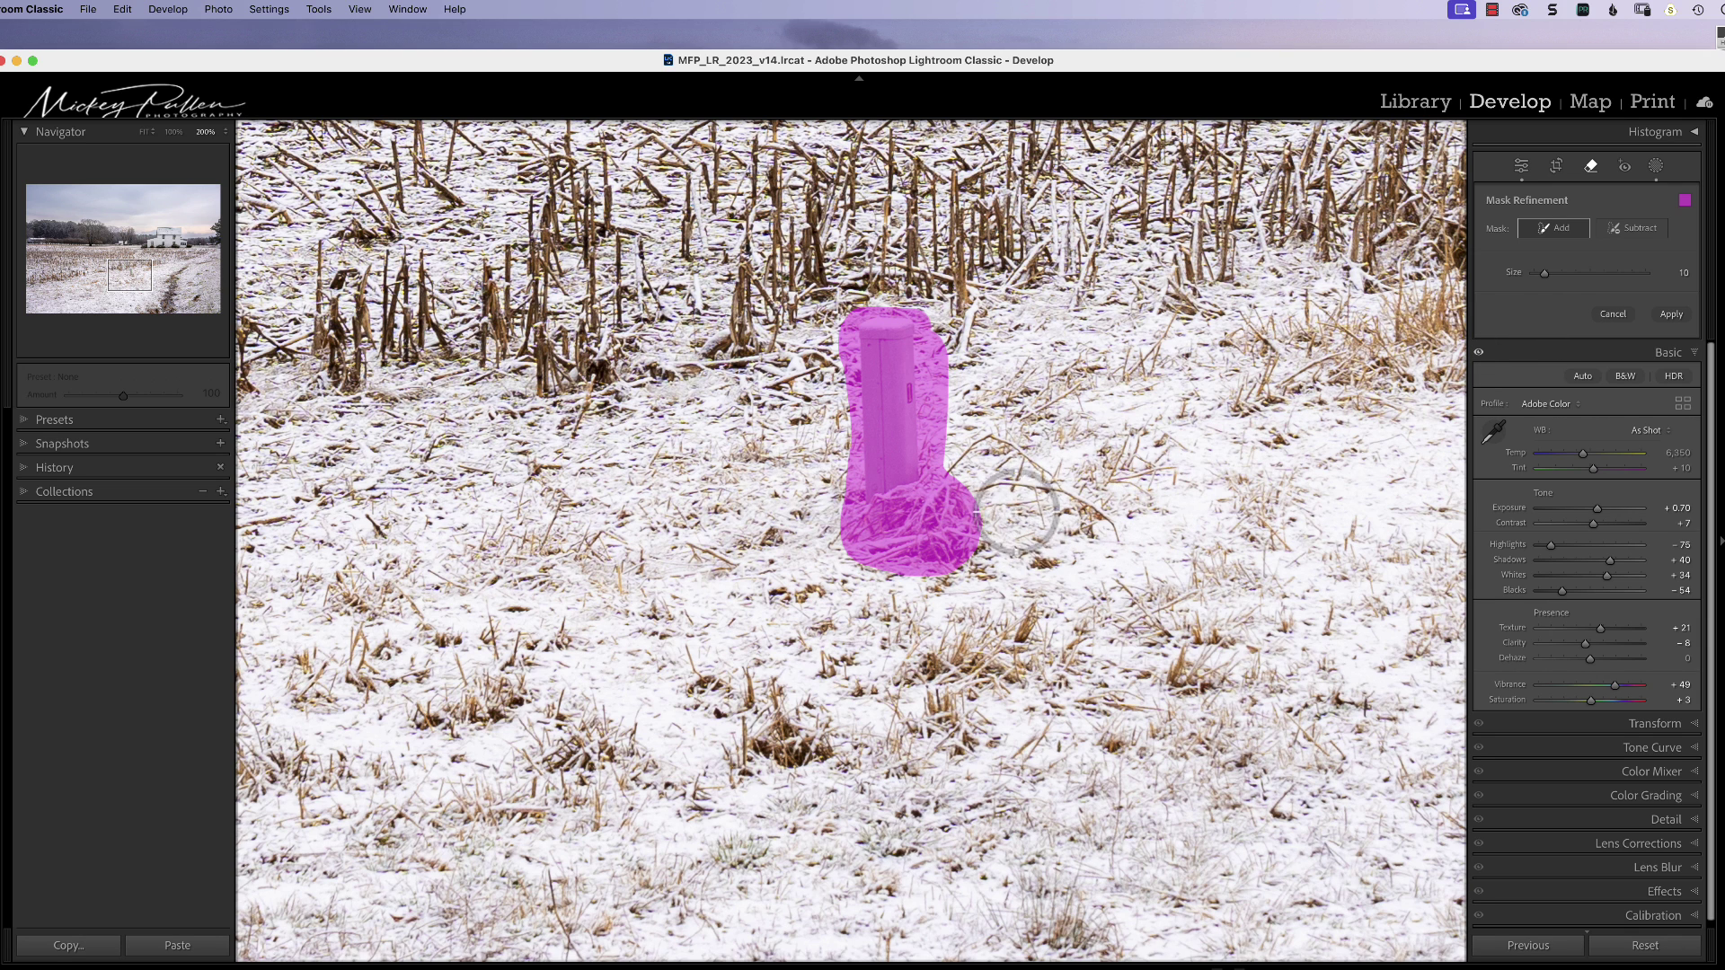
- Add the bent stalks beside the post's base to the mask, and subtract them again
mouse_move(957, 489)
left_mouse_down()
mouse_move(1078, 481)
mouse_move(1108, 528)
mouse_move(1029, 508)
mouse_move(966, 458)
mouse_move(989, 444)
mouse_move(1051, 479)
mouse_move(988, 476)
mouse_move(1025, 512)
mouse_move(1064, 535)
mouse_move(1070, 516)
left_mouse_up()
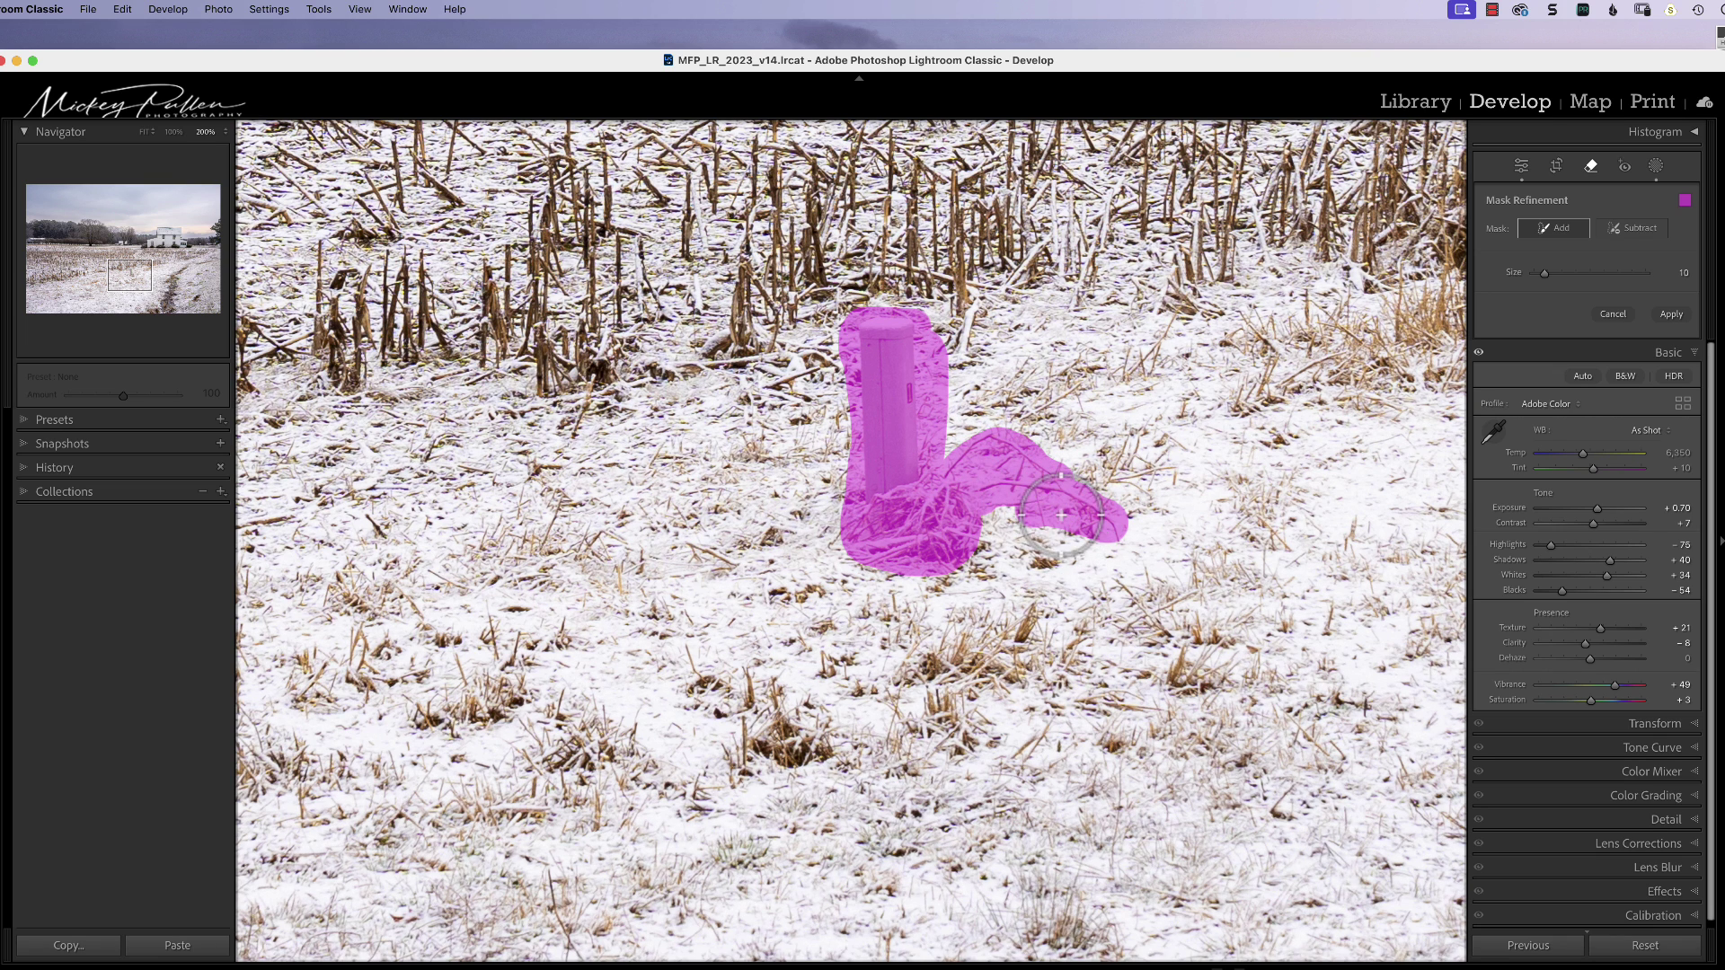
left_click(1631, 236)
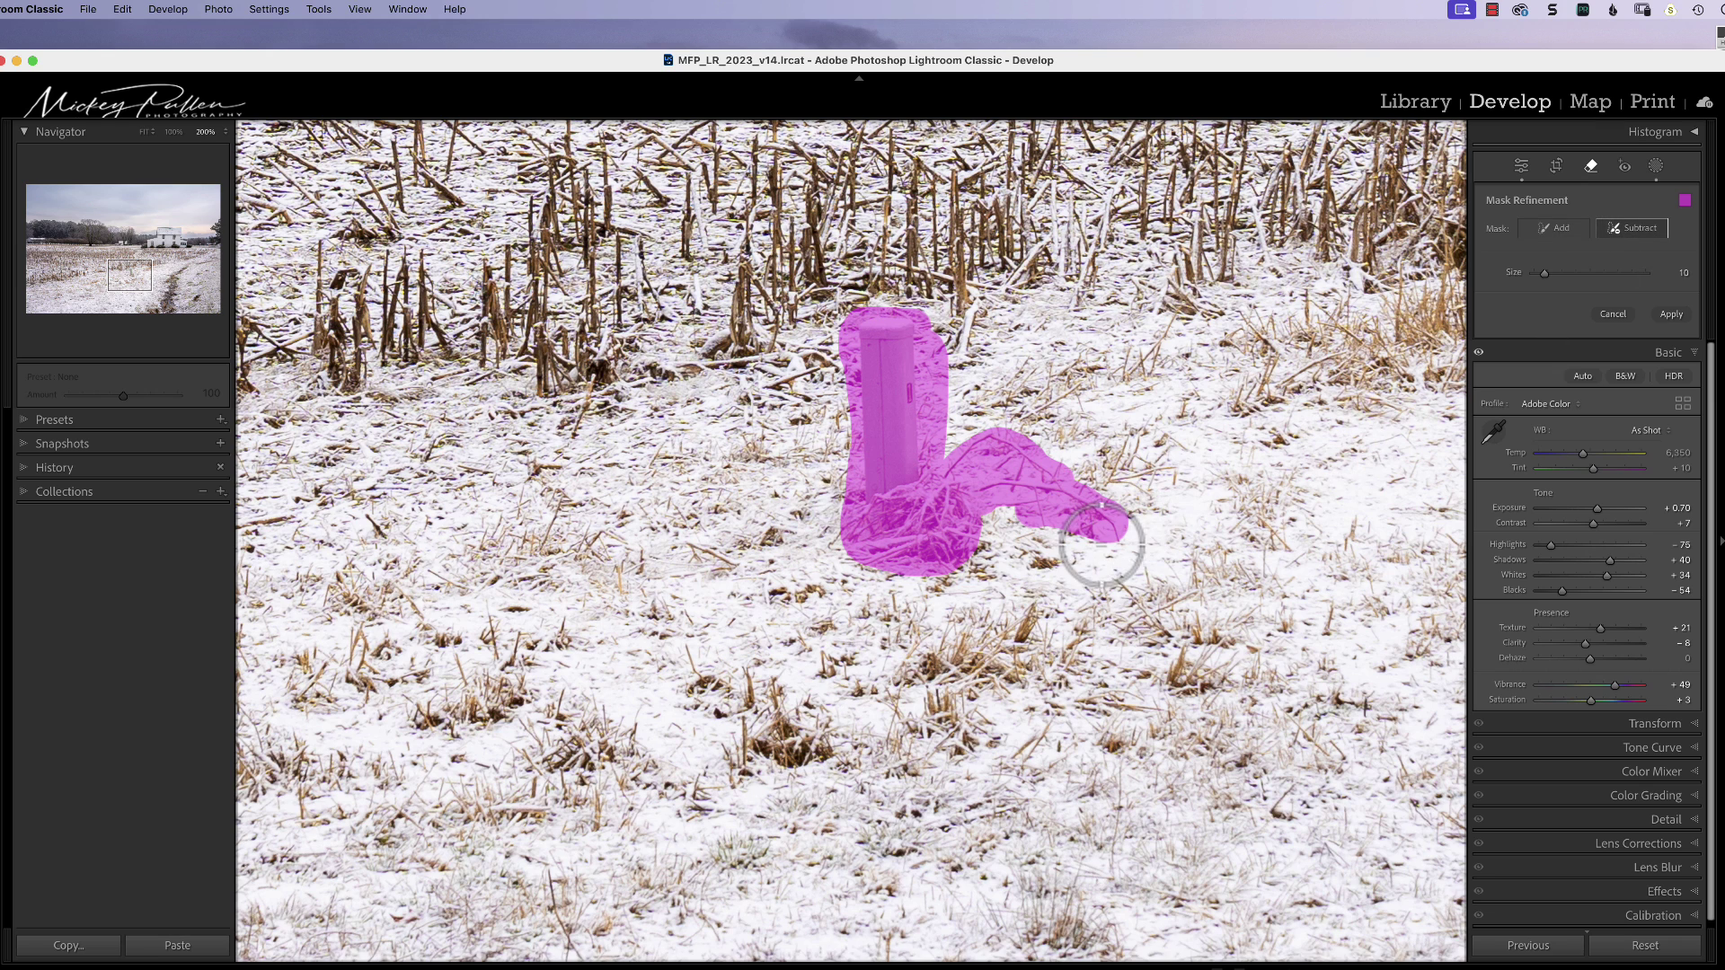
mouse_move(1113, 531)
left_mouse_down()
mouse_move(1066, 480)
mouse_move(988, 444)
mouse_move(981, 497)
mouse_move(1000, 516)
mouse_move(1005, 464)
mouse_move(1062, 530)
mouse_move(1074, 497)
mouse_move(1121, 503)
mouse_move(1118, 524)
mouse_move(1041, 519)
mouse_move(1053, 476)
mouse_move(1010, 451)
mouse_move(1007, 425)
mouse_move(1036, 444)
mouse_move(1066, 524)
left_mouse_up()
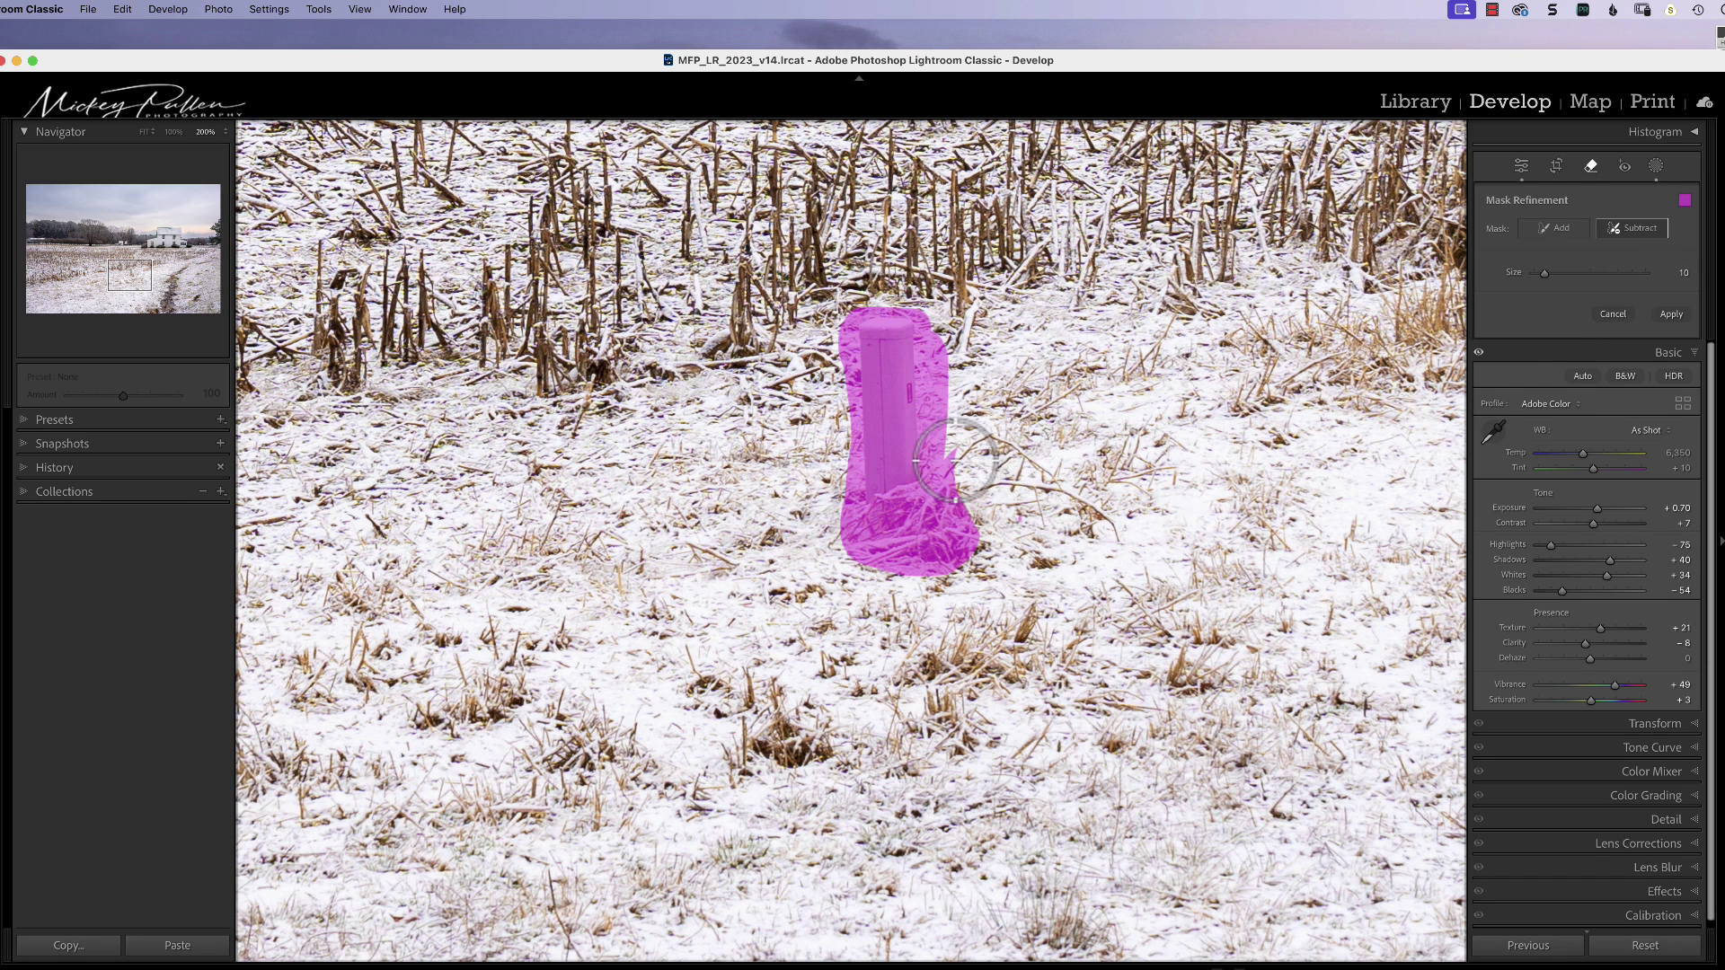
- Add the bent stalks beside the post back into the mask and apply it to generate the removal
left_click(1554, 228)
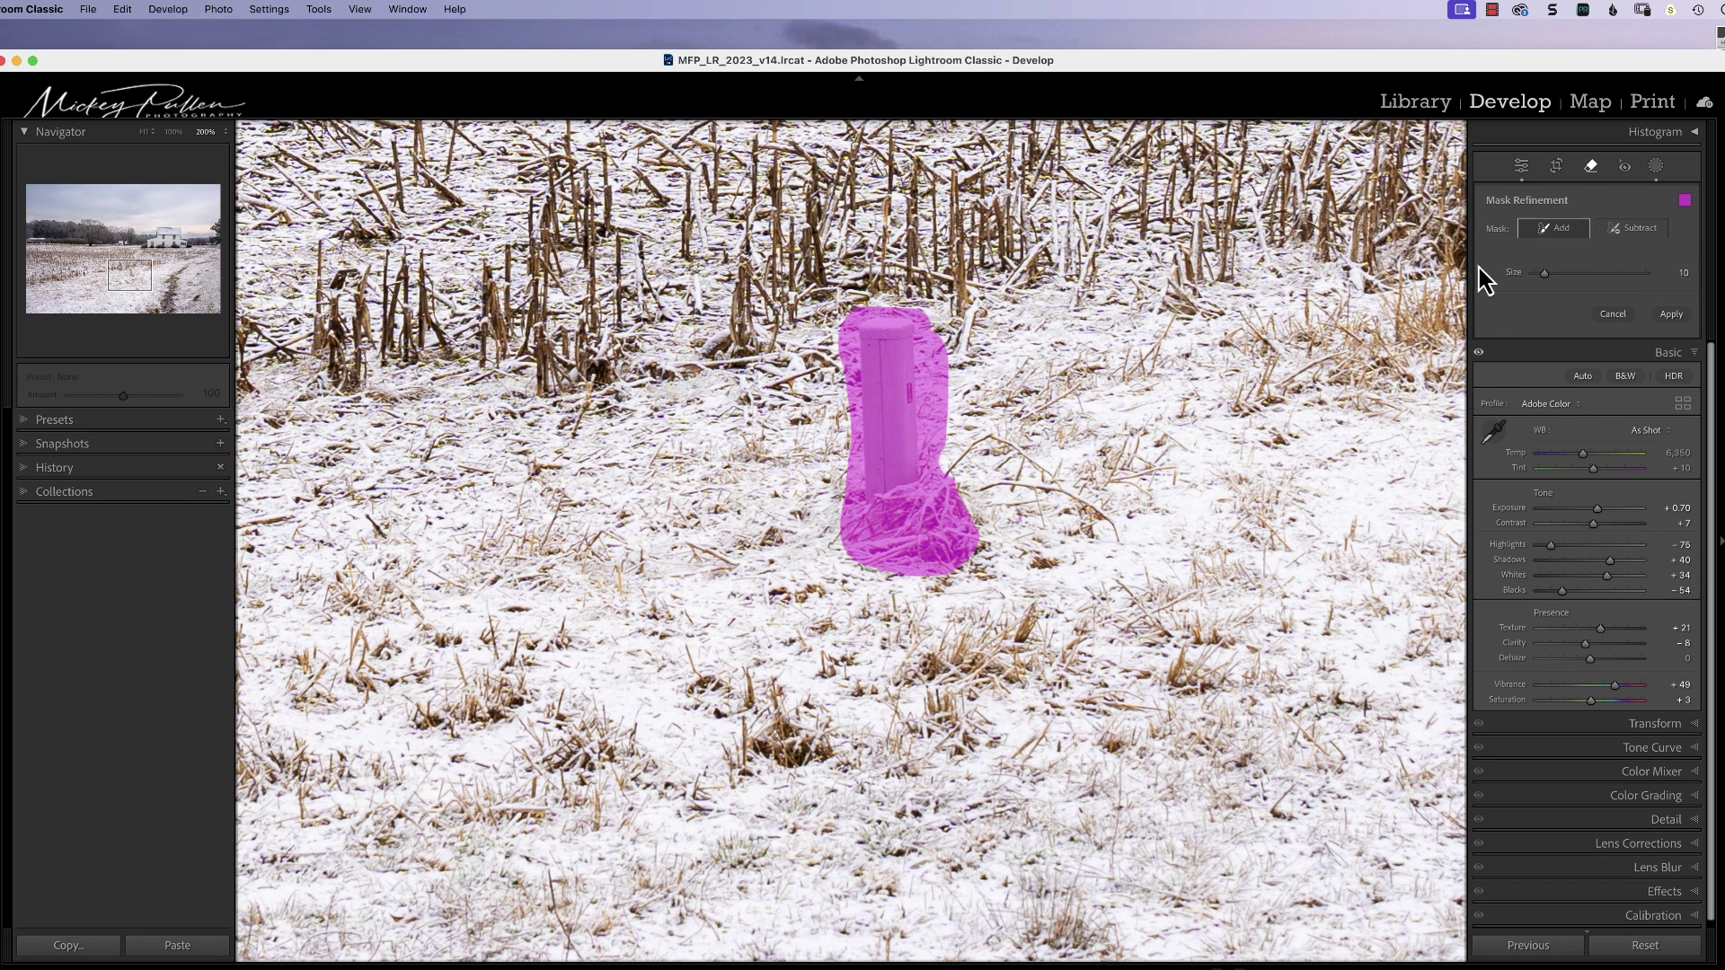
mouse_move(939, 476)
left_mouse_down()
mouse_move(1065, 494)
mouse_move(1114, 523)
left_mouse_up()
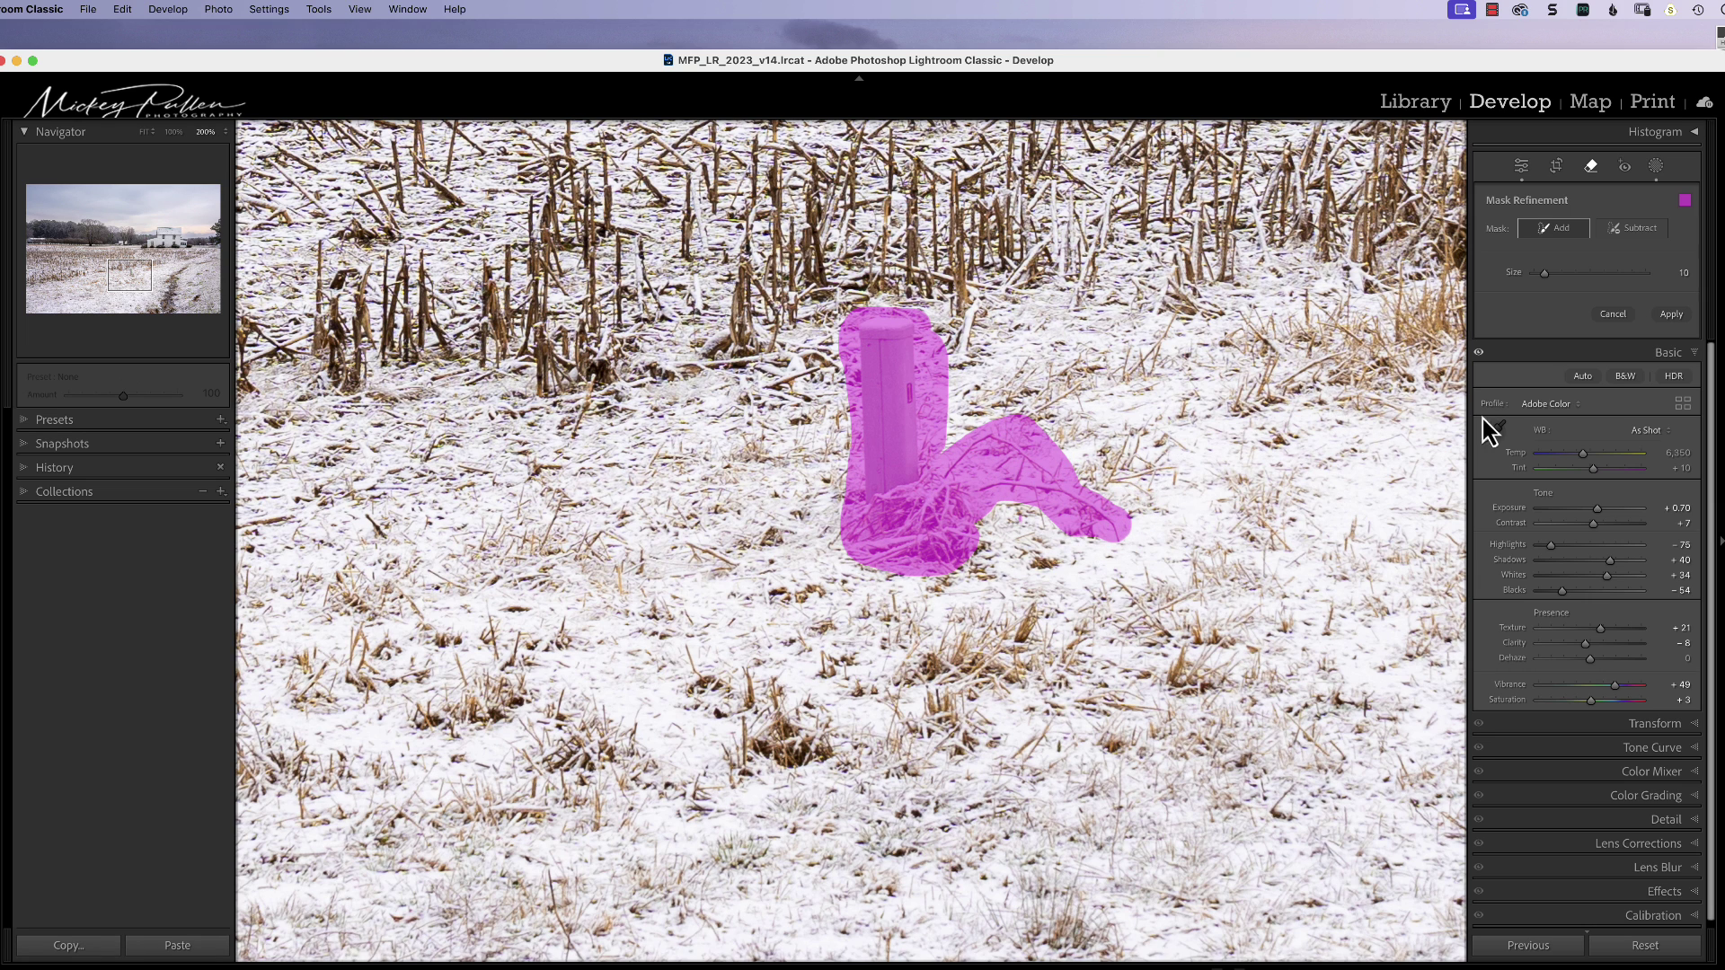
left_click(1672, 315)
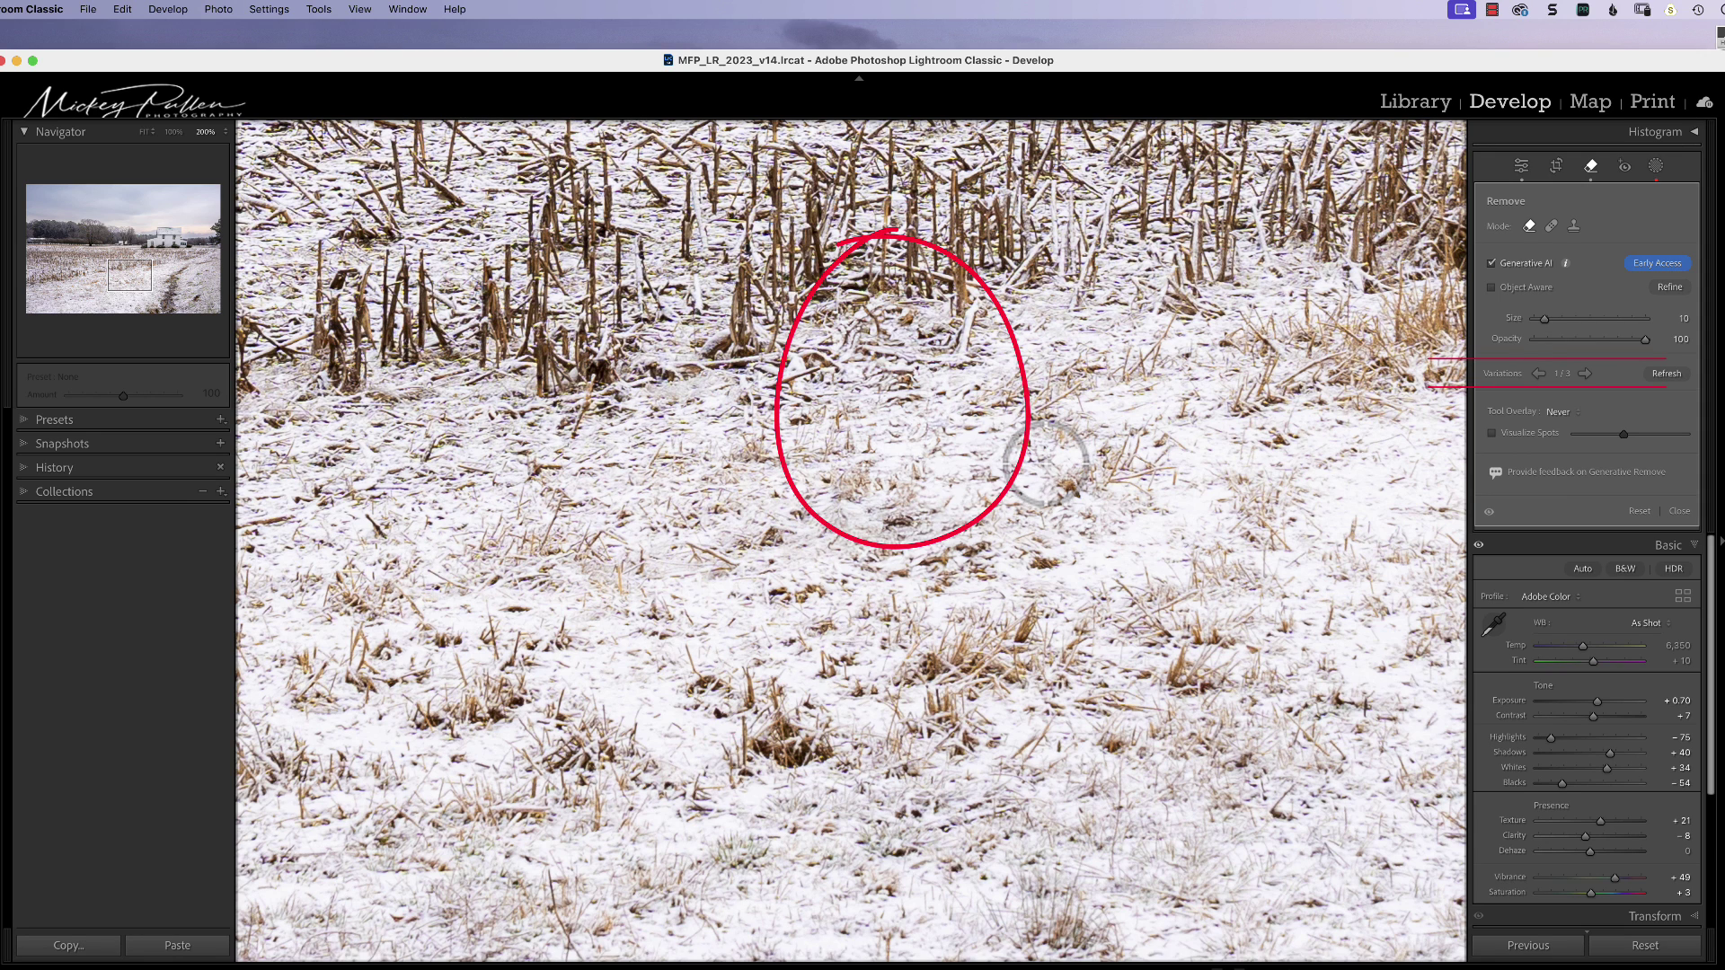
- Step through the generated variations of the post removal and generate a fresh set
left_click(1586, 376)
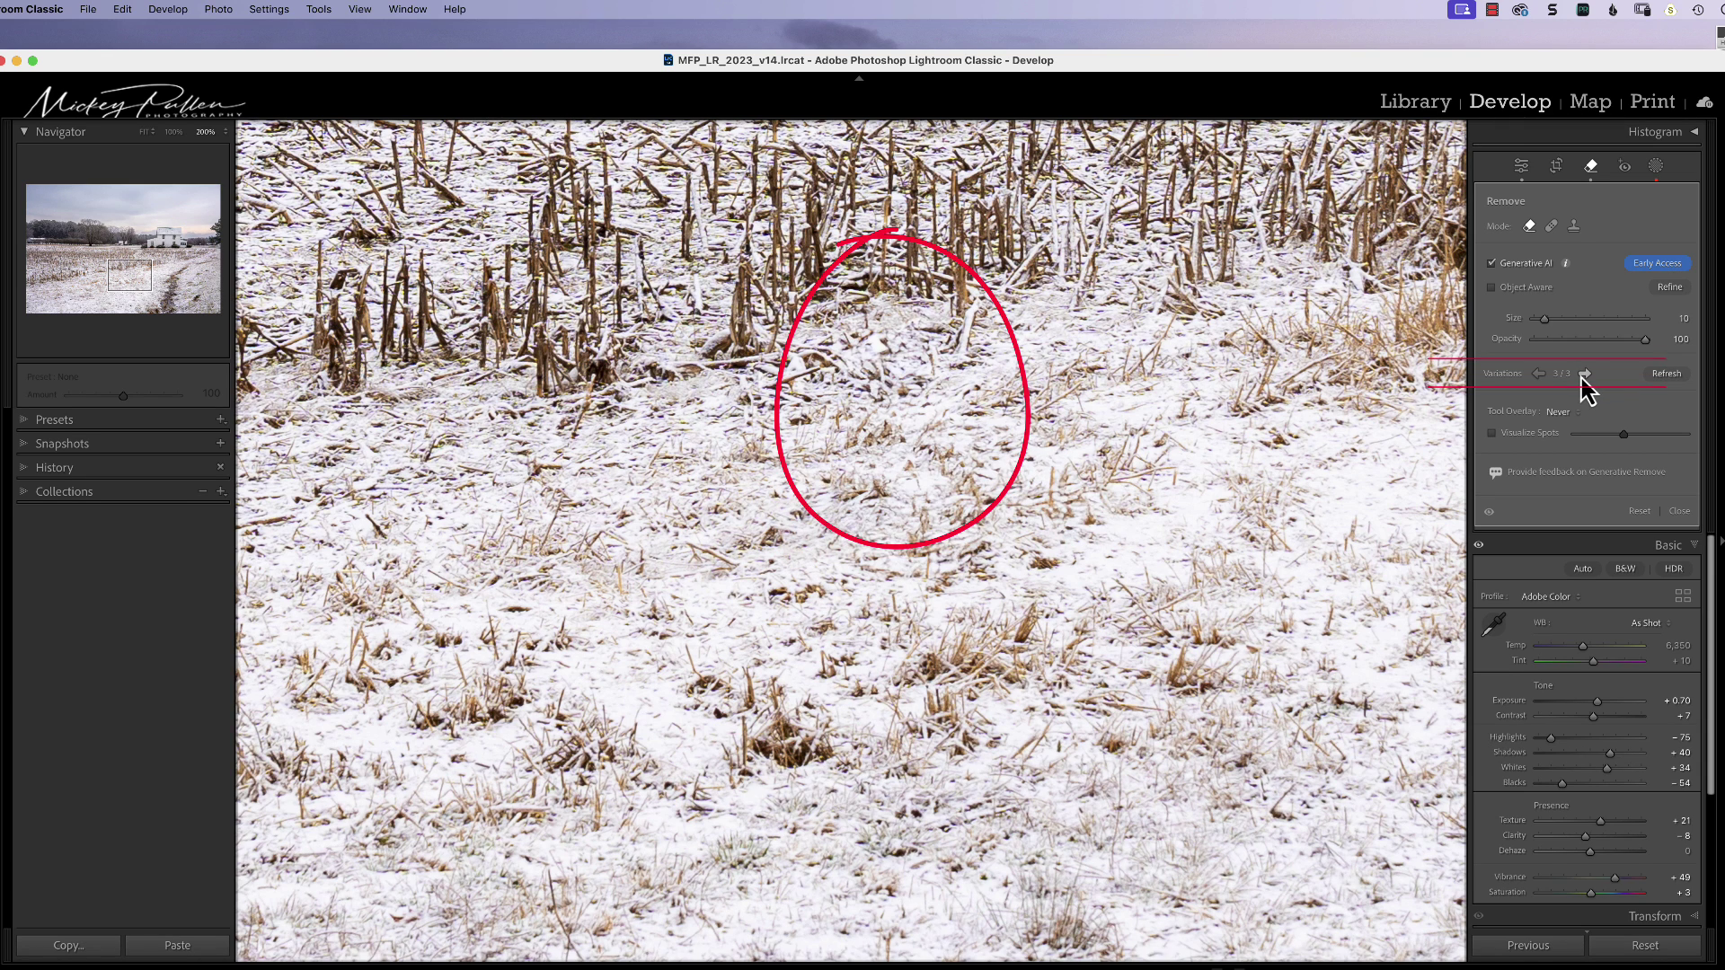
left_click(1586, 375)
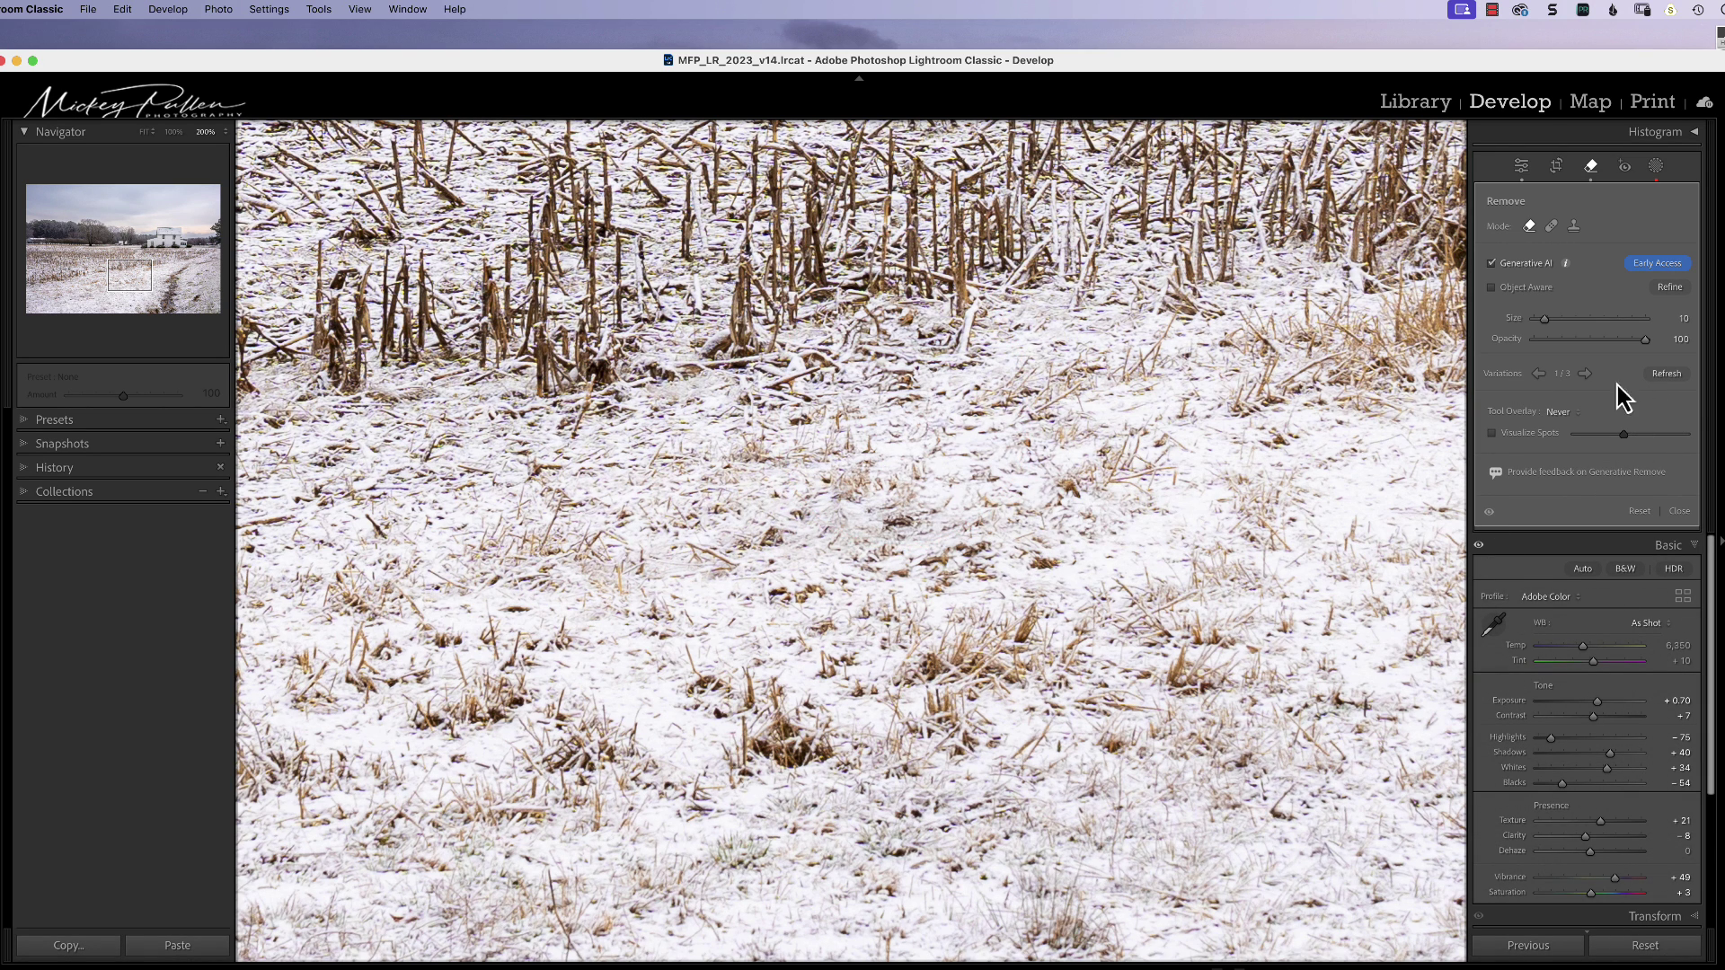
left_click(1661, 379)
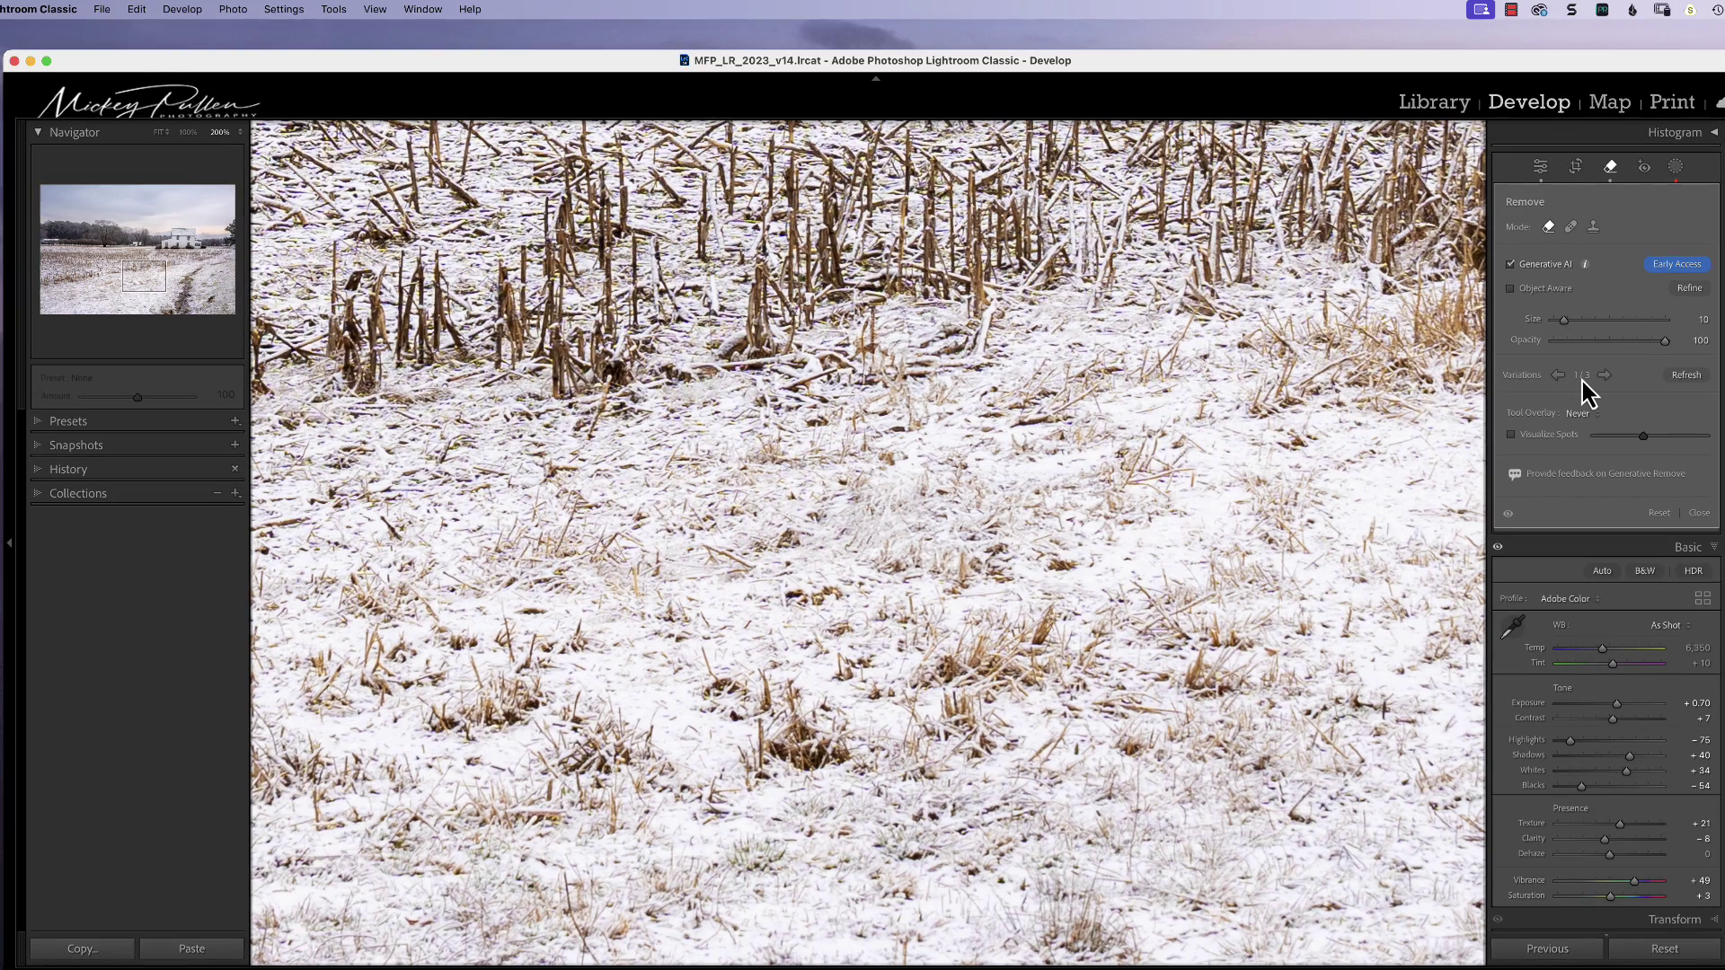
- Check the removal in the wider scene and undo it to restore the green post
key("super+minus")
key("super+minus")
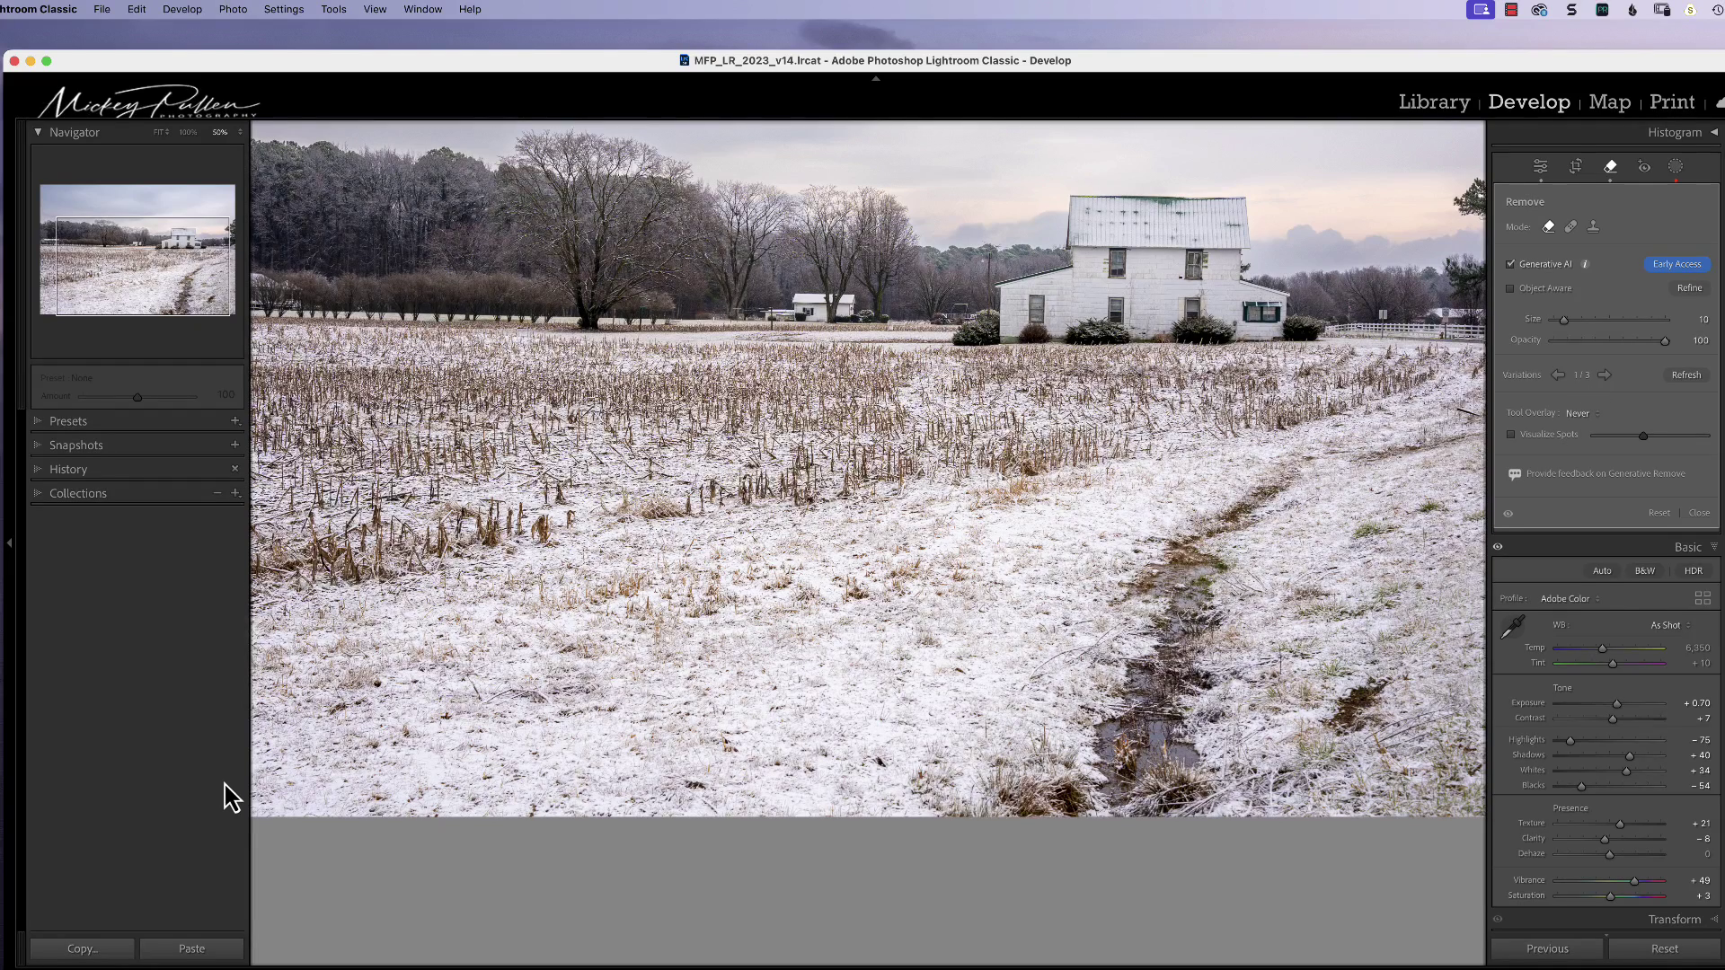
key("super+z")
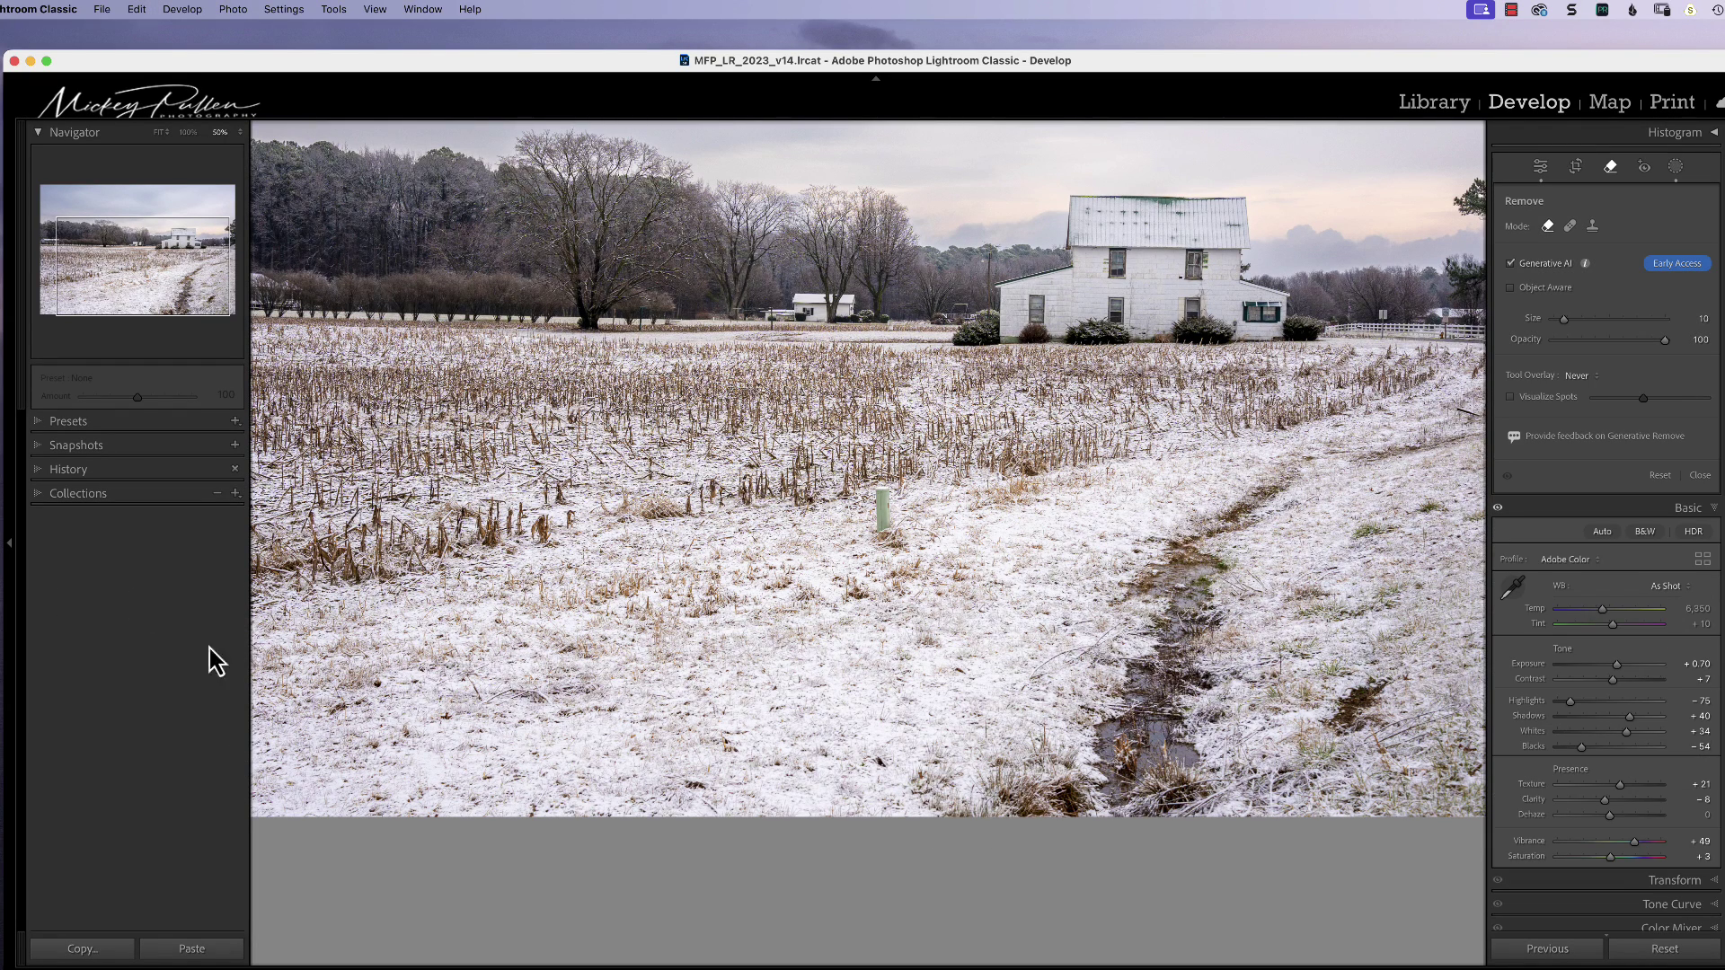
- Enable Object Aware, circle the green post with a size 4 brush, generate the removal and browse its variations
left_click(1512, 288)
key("super+z")
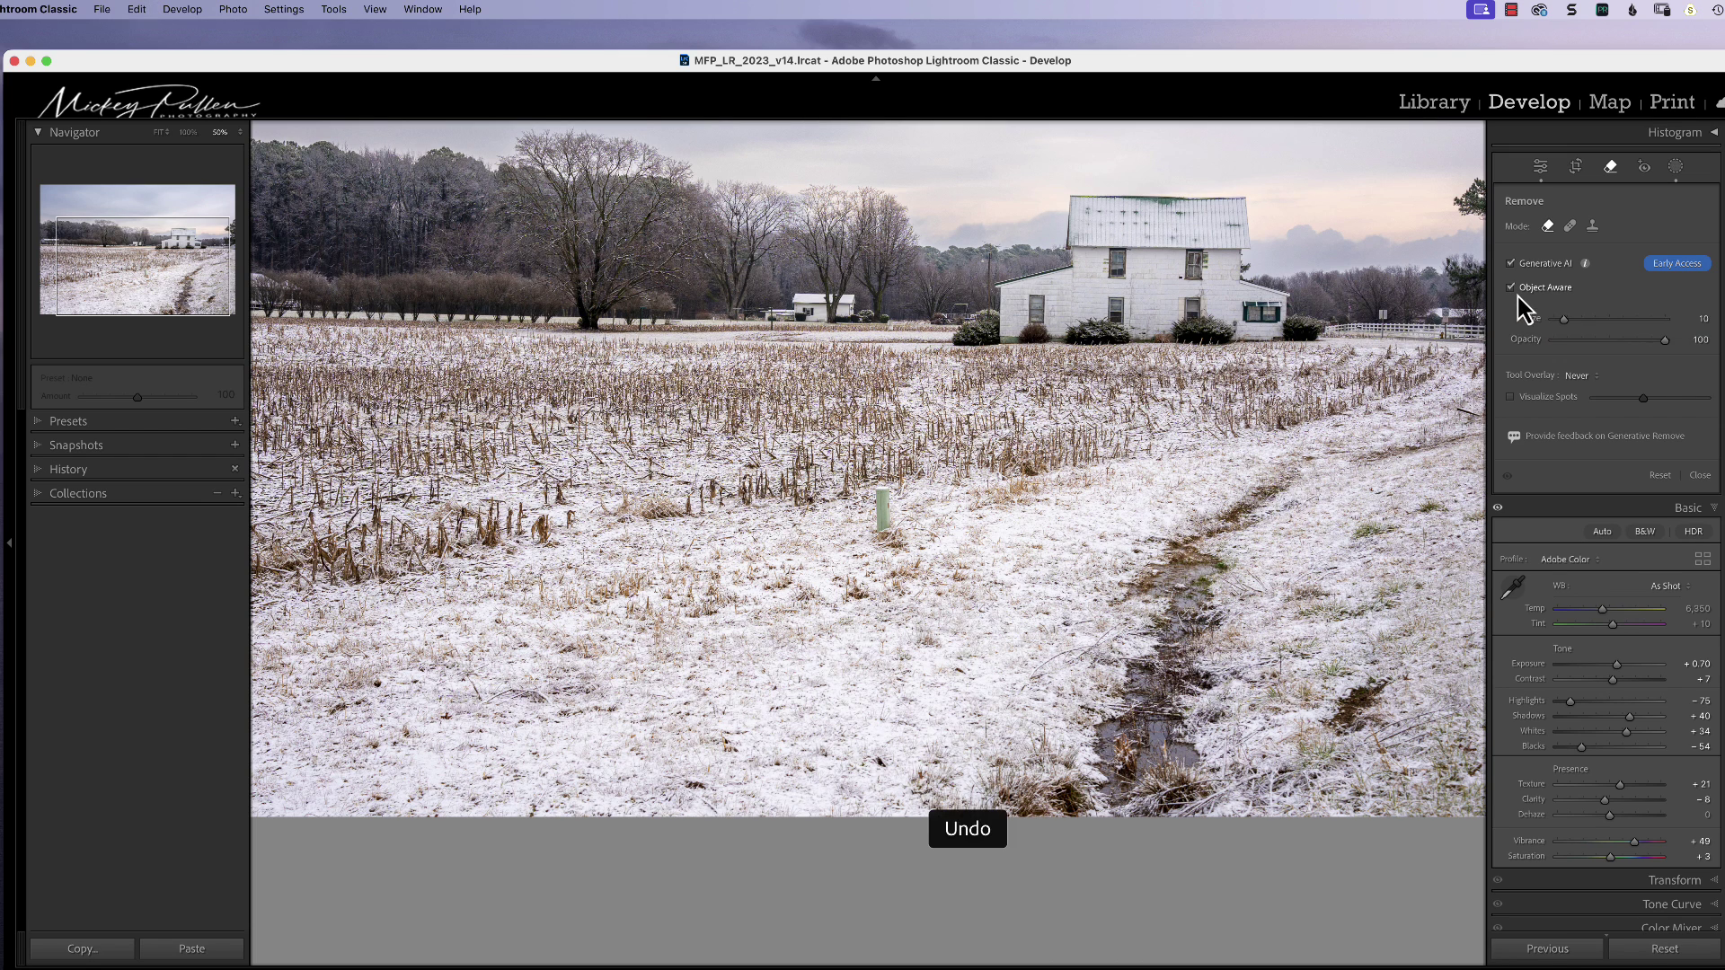
scroll(928, 526, "down", 3)
key("z")
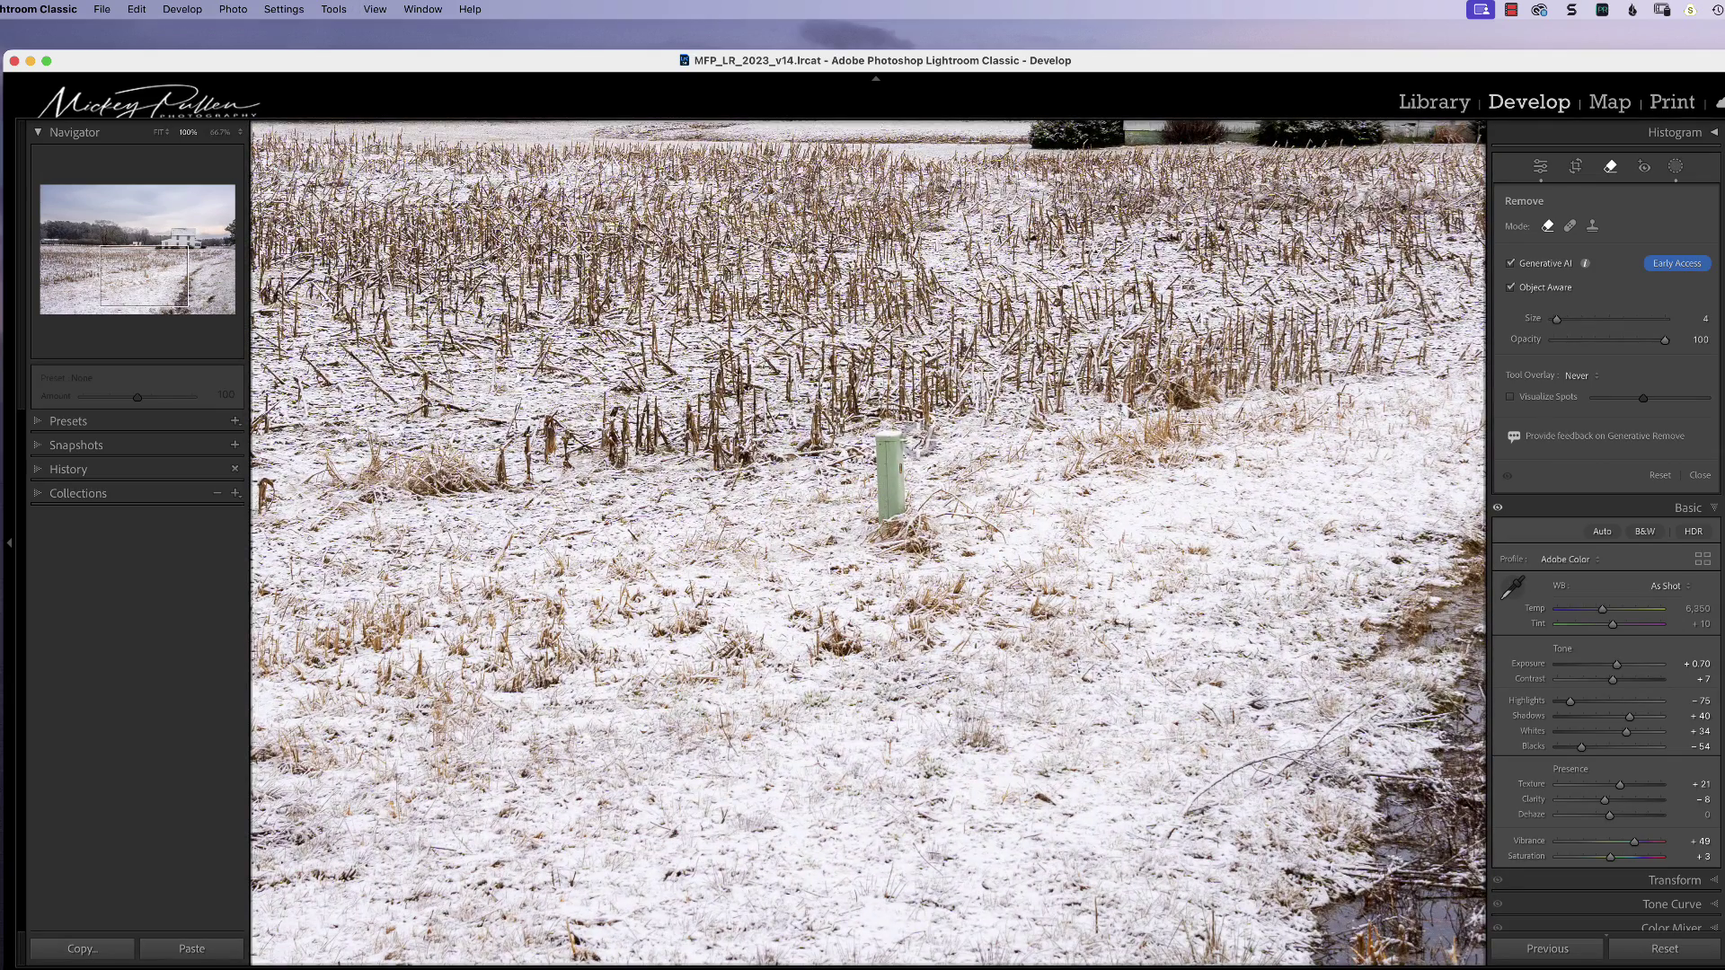
mouse_move(870, 432)
left_mouse_down()
mouse_move(860, 496)
mouse_move(879, 557)
mouse_move(935, 533)
mouse_move(1005, 548)
mouse_move(990, 501)
mouse_move(899, 428)
left_mouse_up()
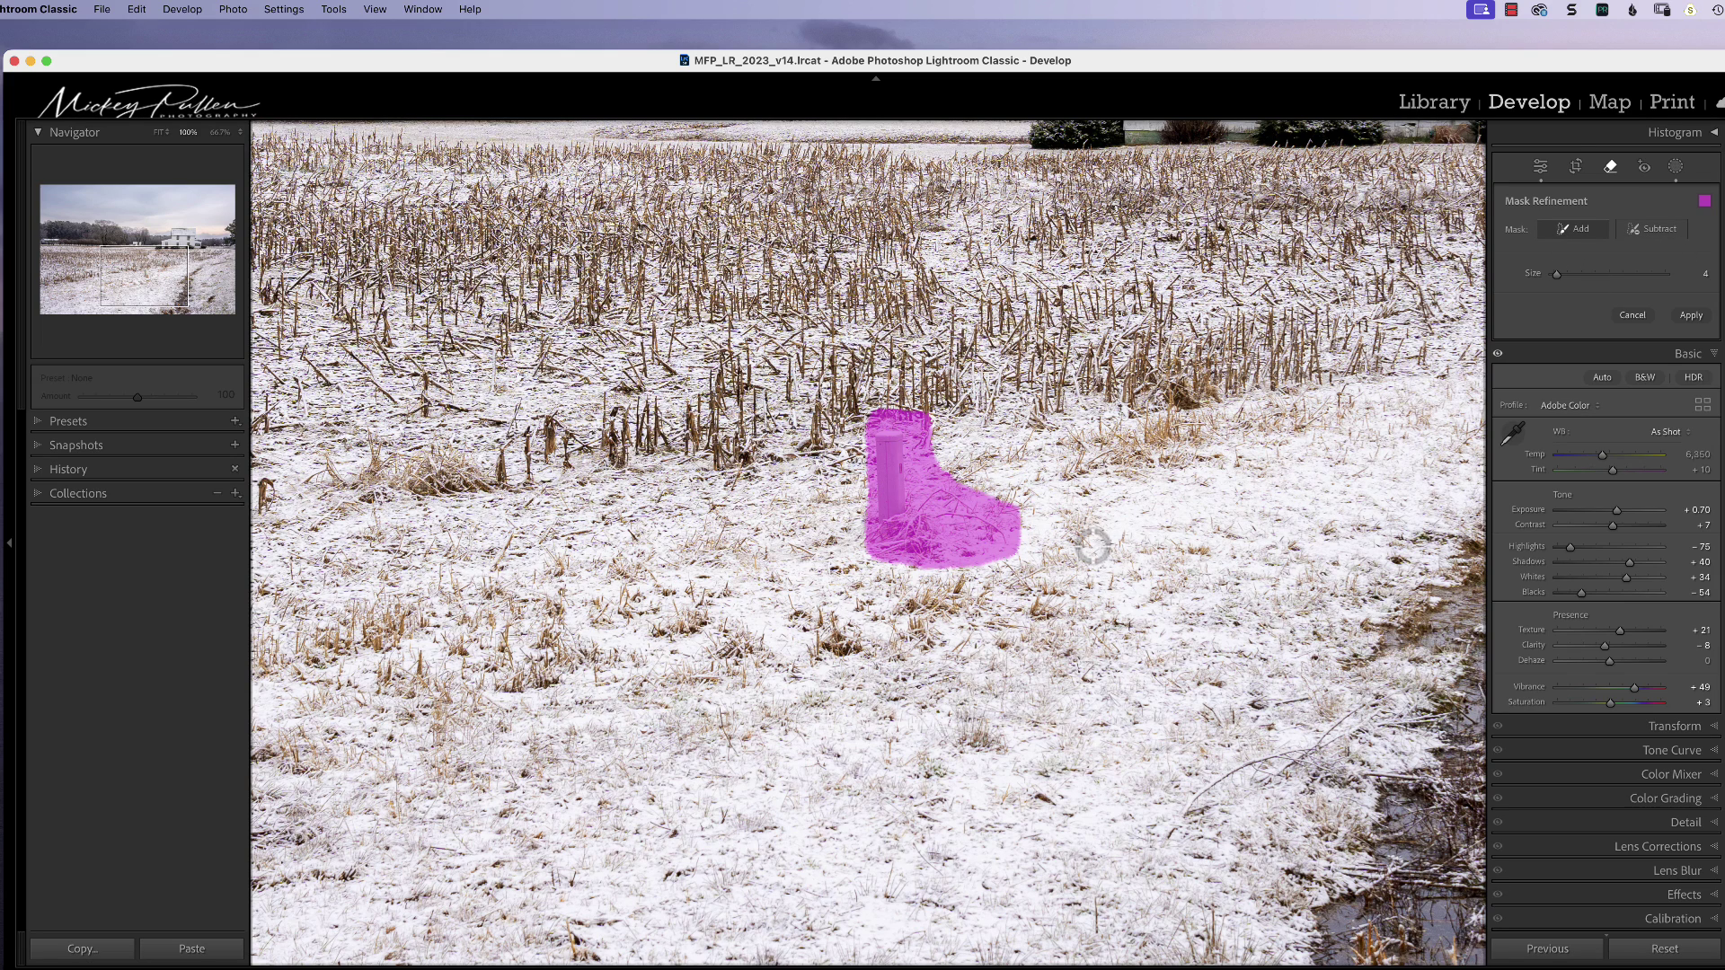
left_click(1693, 316)
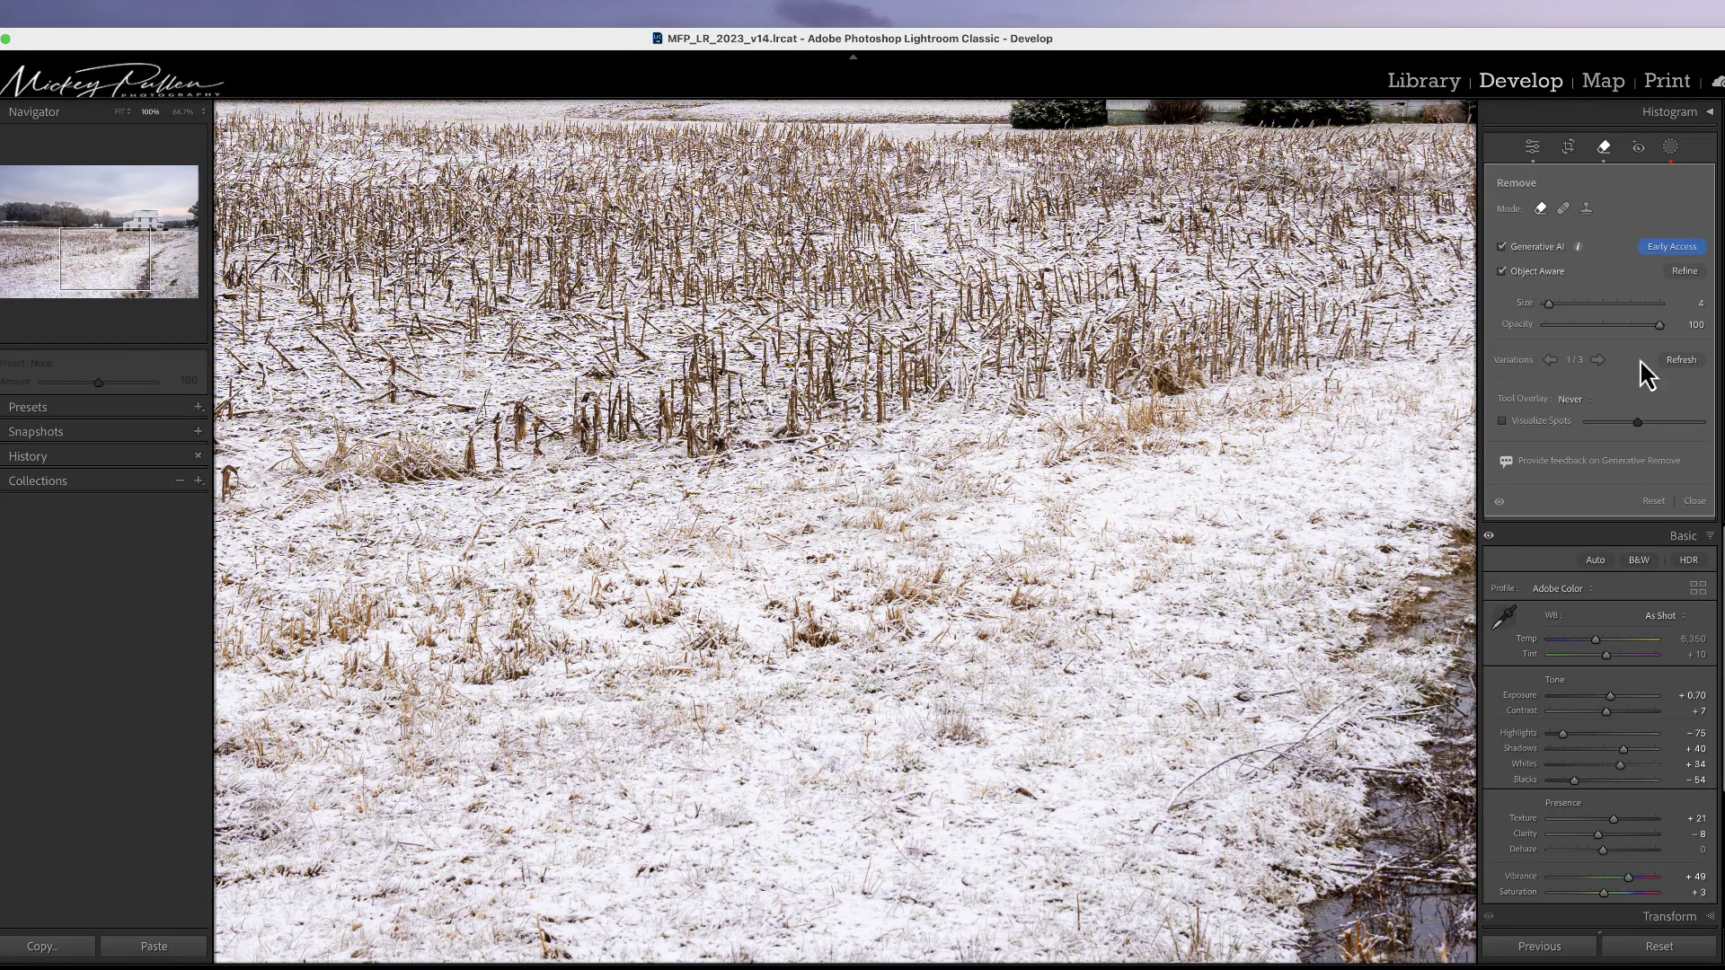
left_click(1599, 361)
left_click(1601, 363)
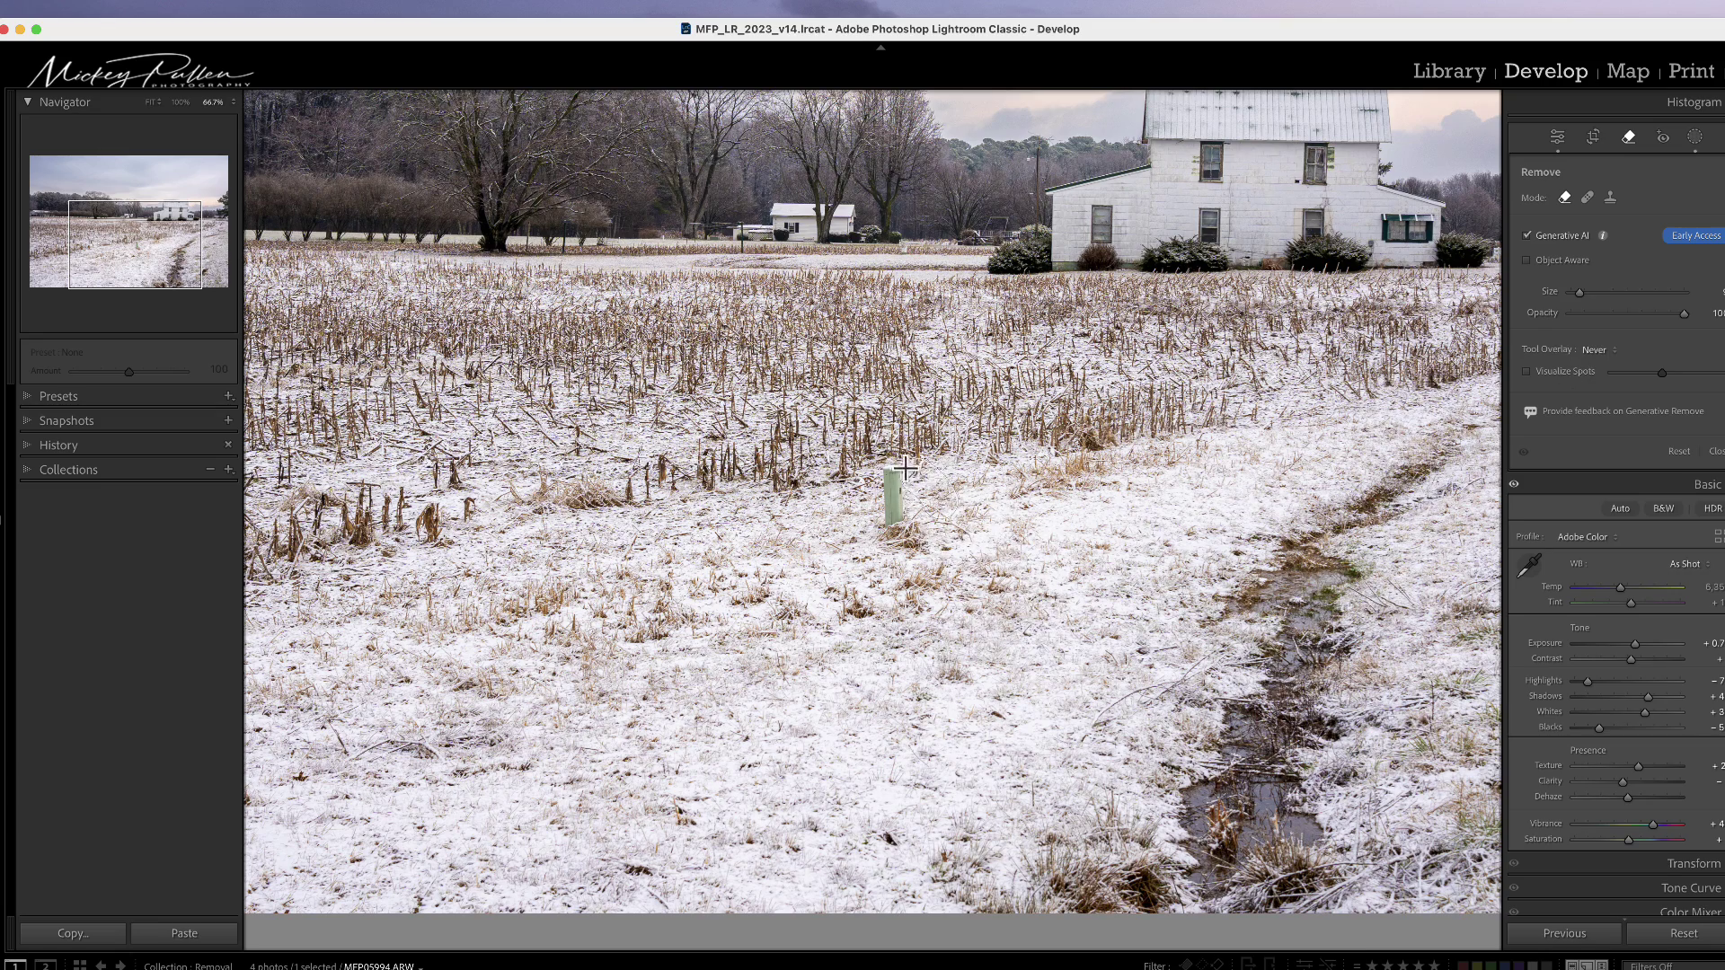
mouse_move(939, 508)
left_mouse_down()
mouse_move(901, 486)
mouse_move(867, 503)
mouse_move(925, 505)
left_mouse_up()
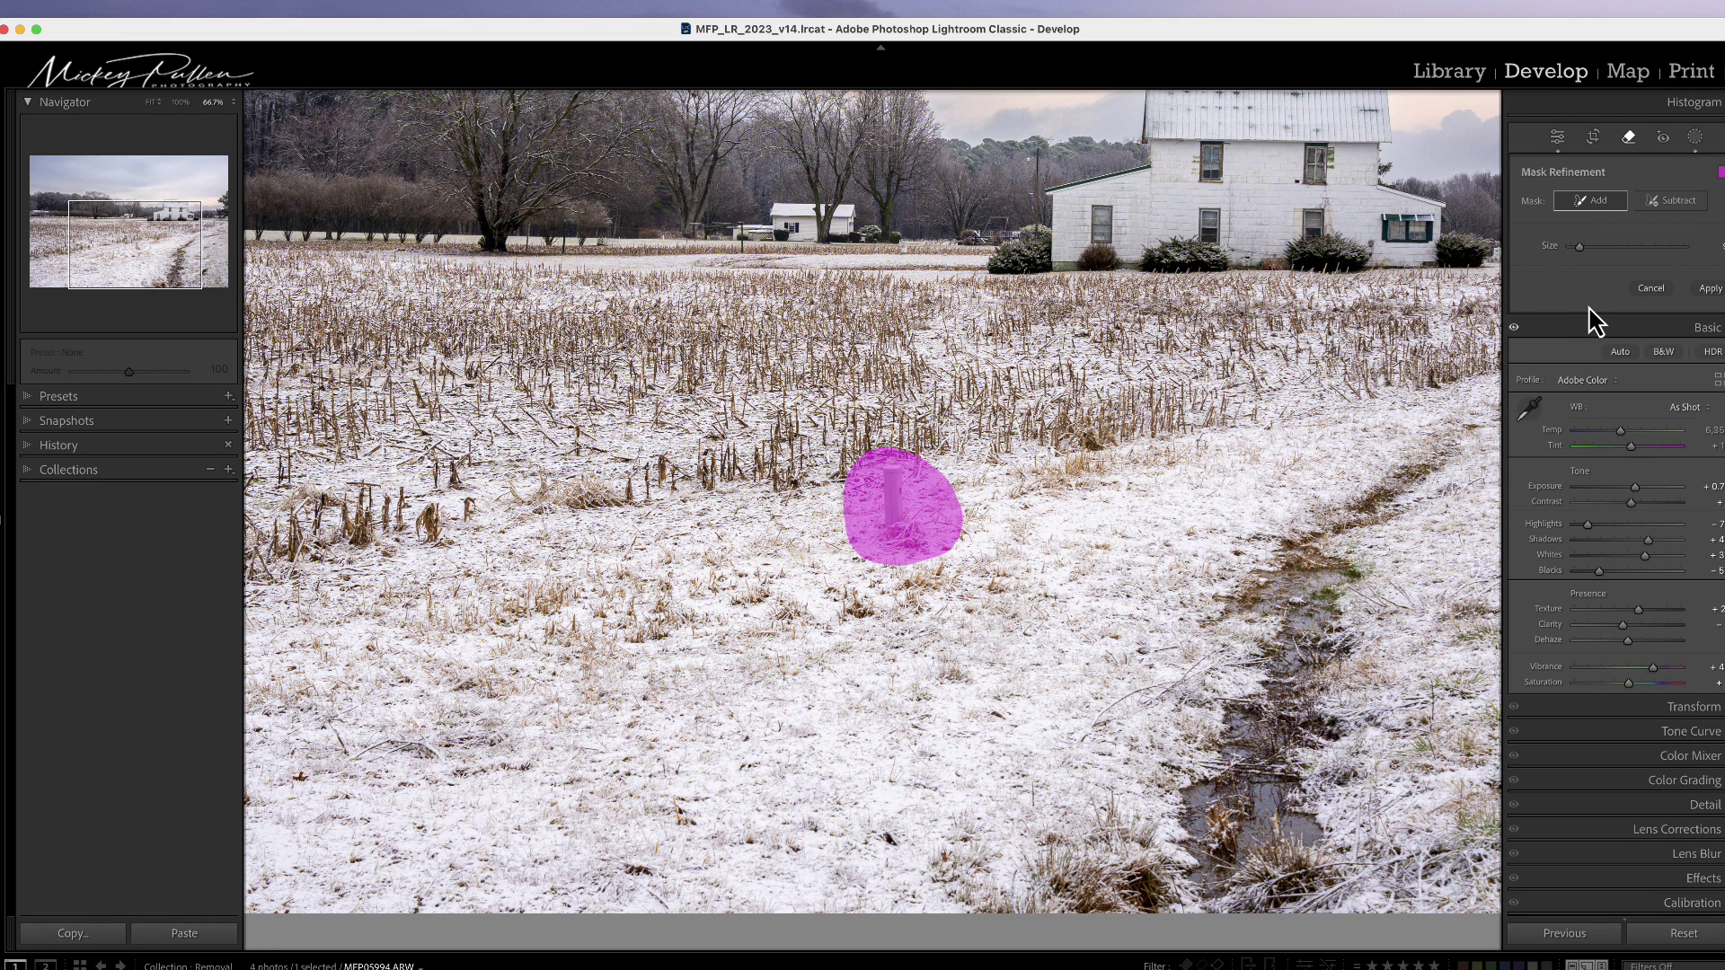
key("super+z")
left_click(1650, 289)
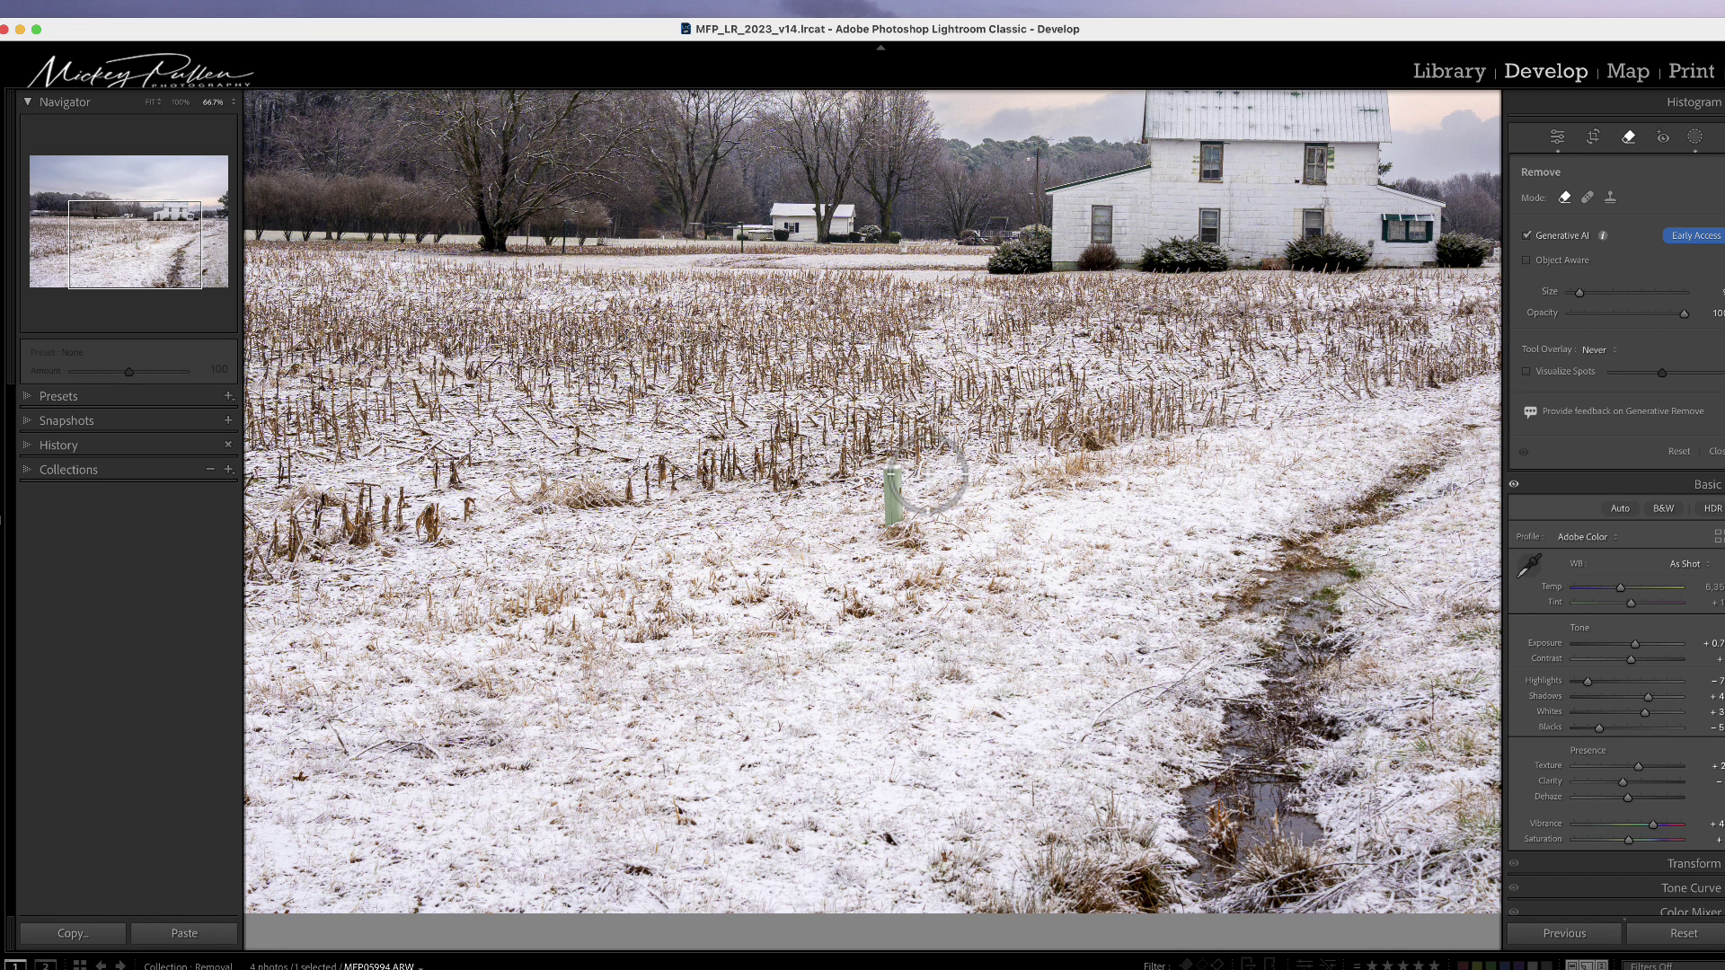
- Remove the green post directly with Generative AI, bypassing mask refinement, and inspect the area up close
left_click(920, 522, "super")
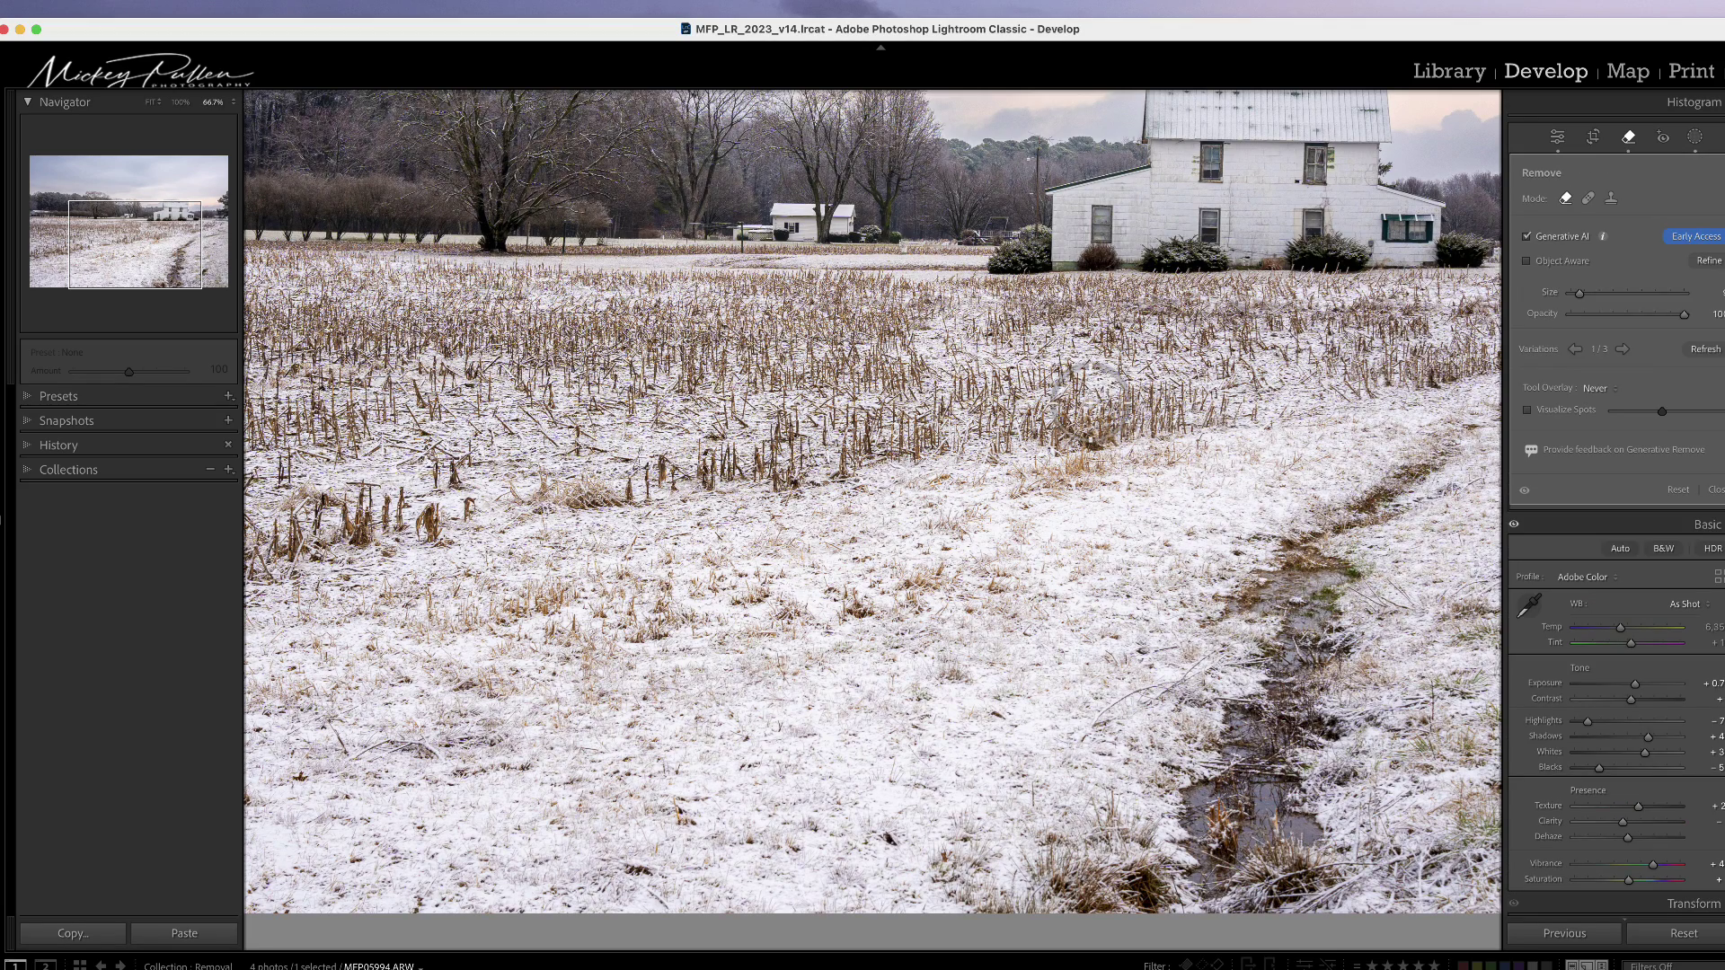
key("z")
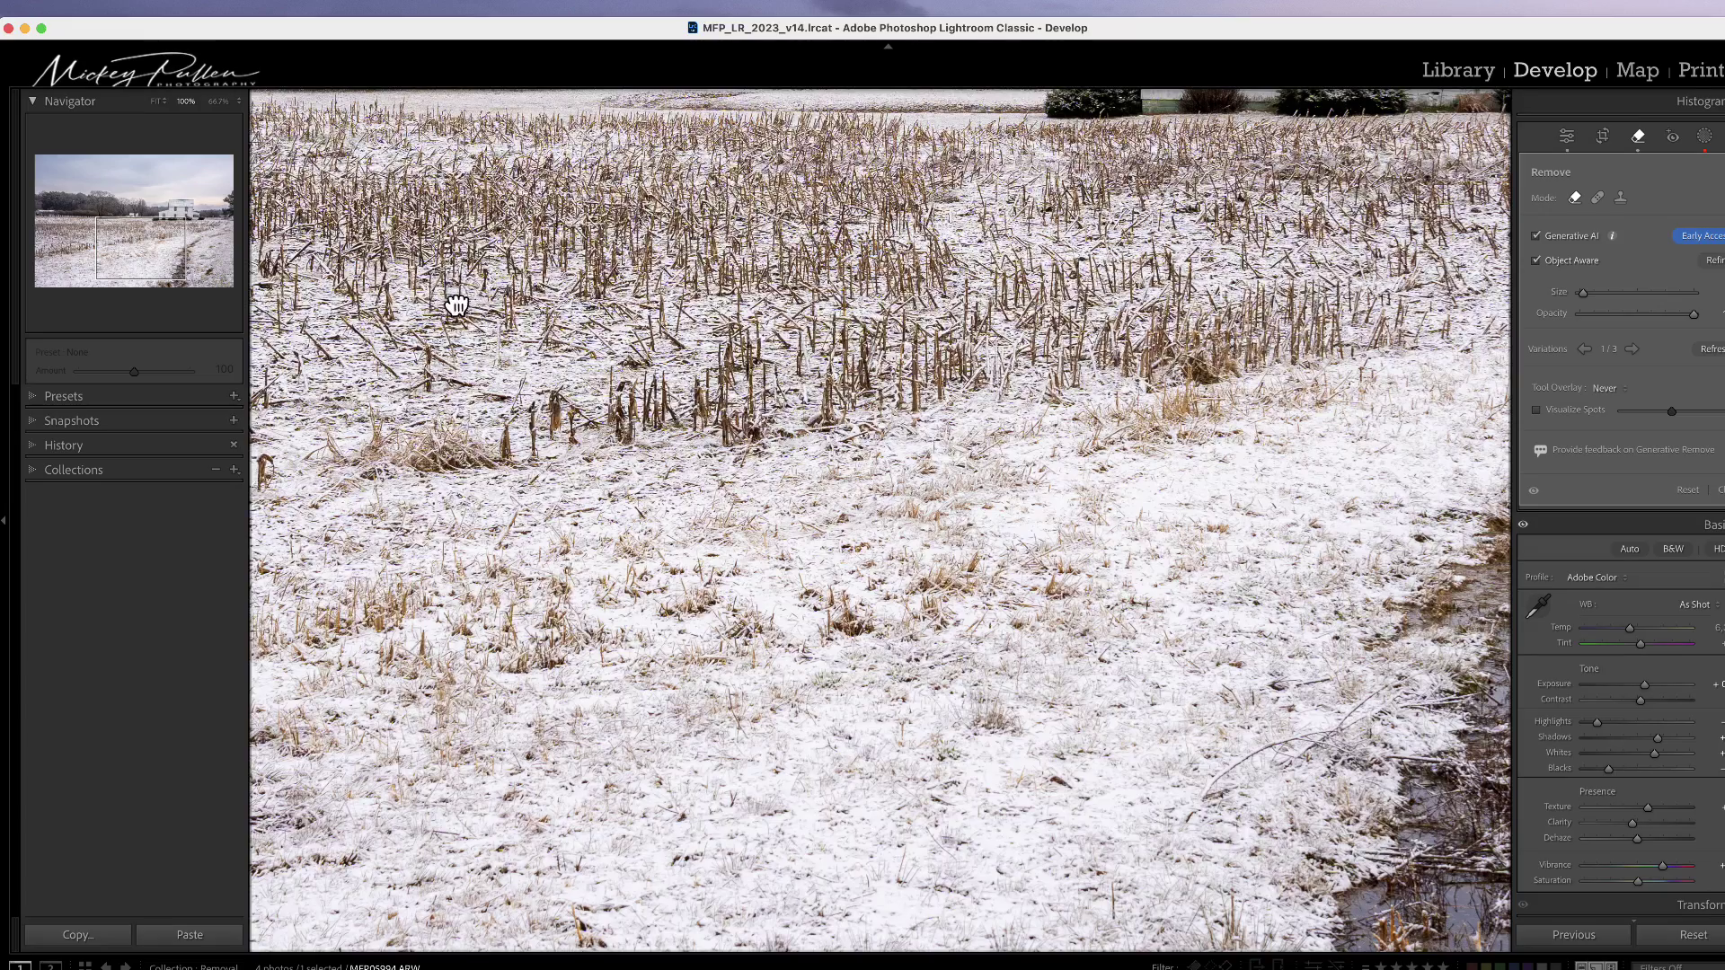
- Mask the whole white building behind the hedge, extending it with a size 8 brush, then generate the removal and undo it
left_click_drag(455, 301, 1422, 825)
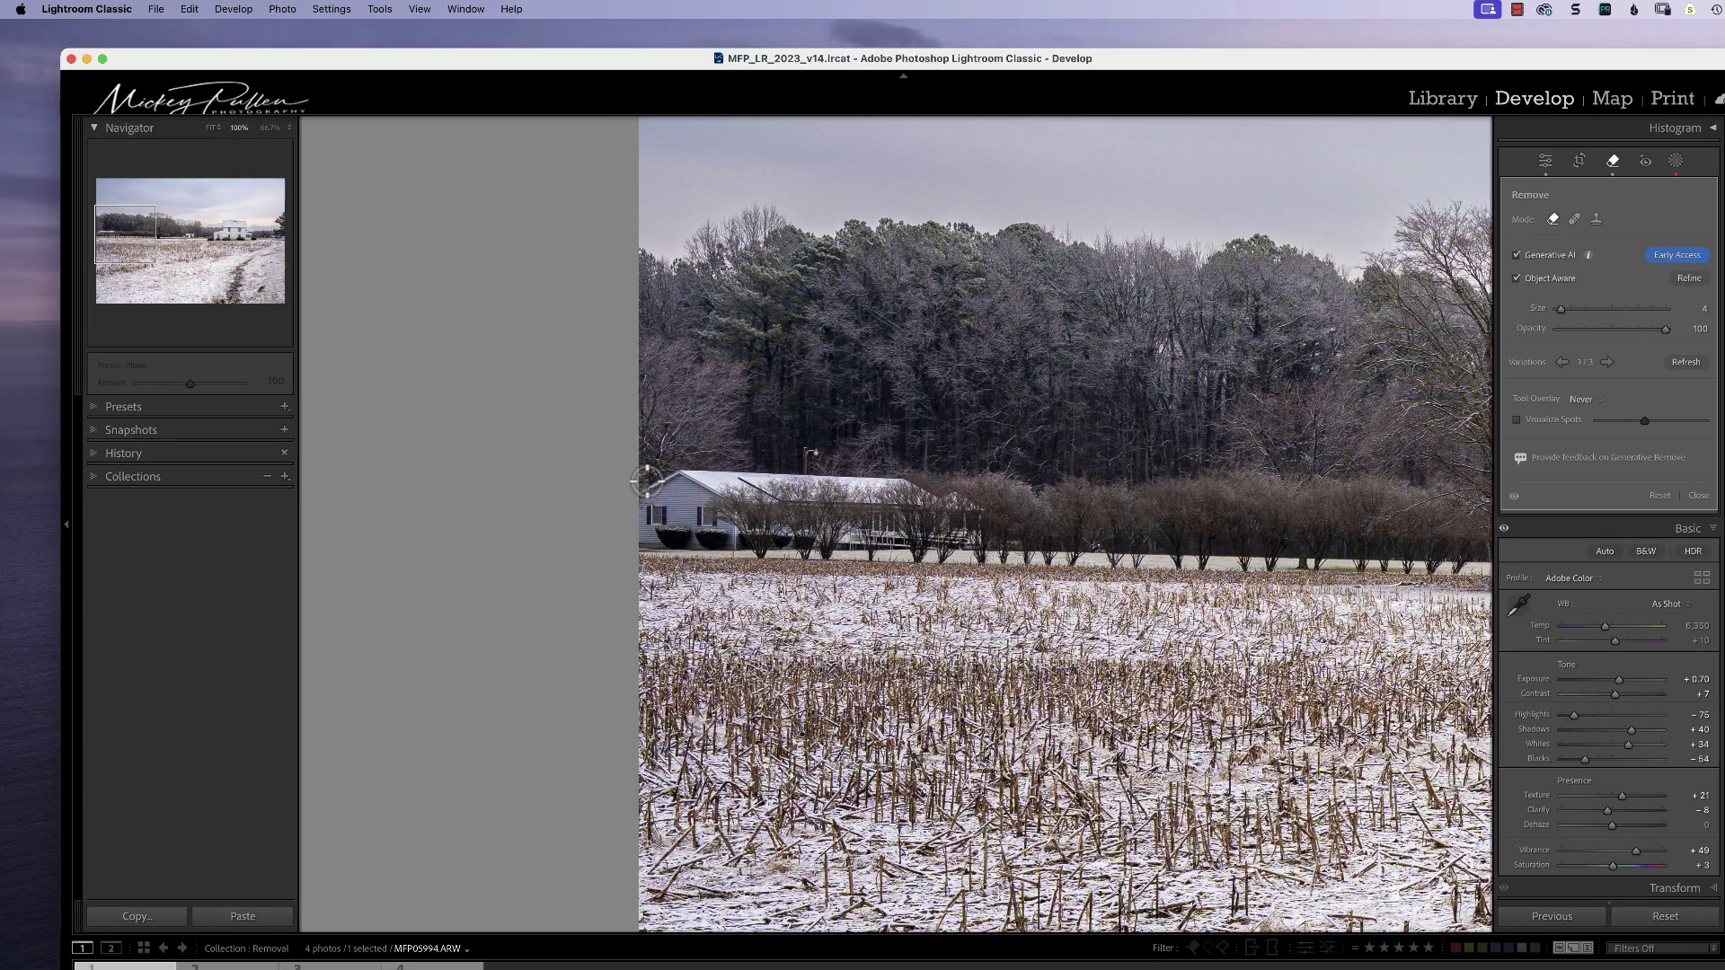
mouse_move(647, 481)
left_mouse_down()
mouse_move(807, 454)
mouse_move(951, 482)
mouse_move(979, 488)
mouse_move(999, 536)
mouse_move(985, 557)
mouse_move(936, 562)
mouse_move(656, 557)
mouse_move(635, 552)
mouse_move(649, 483)
left_mouse_up()
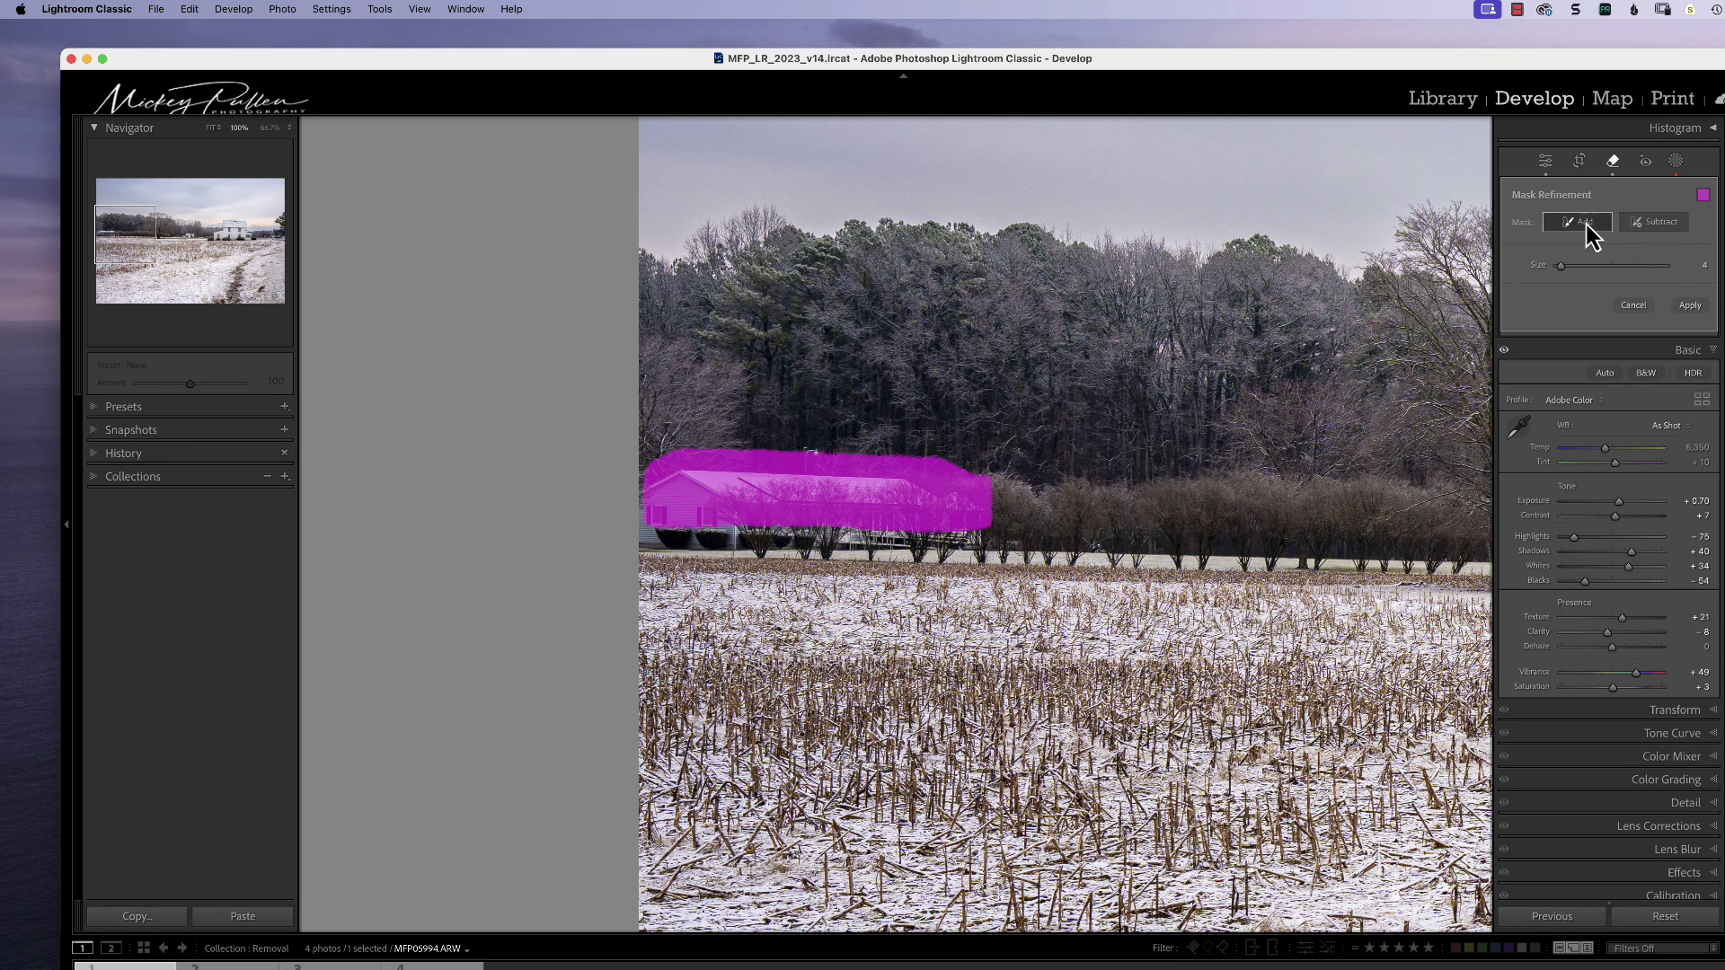
scroll(974, 517, "up", 2)
mouse_move(974, 518)
left_mouse_down()
mouse_move(660, 540)
mouse_move(653, 520)
mouse_move(650, 538)
mouse_move(644, 467)
mouse_move(785, 478)
mouse_move(889, 518)
mouse_move(918, 566)
mouse_move(981, 562)
mouse_move(627, 556)
mouse_move(926, 509)
mouse_move(958, 487)
mouse_move(844, 485)
left_mouse_up()
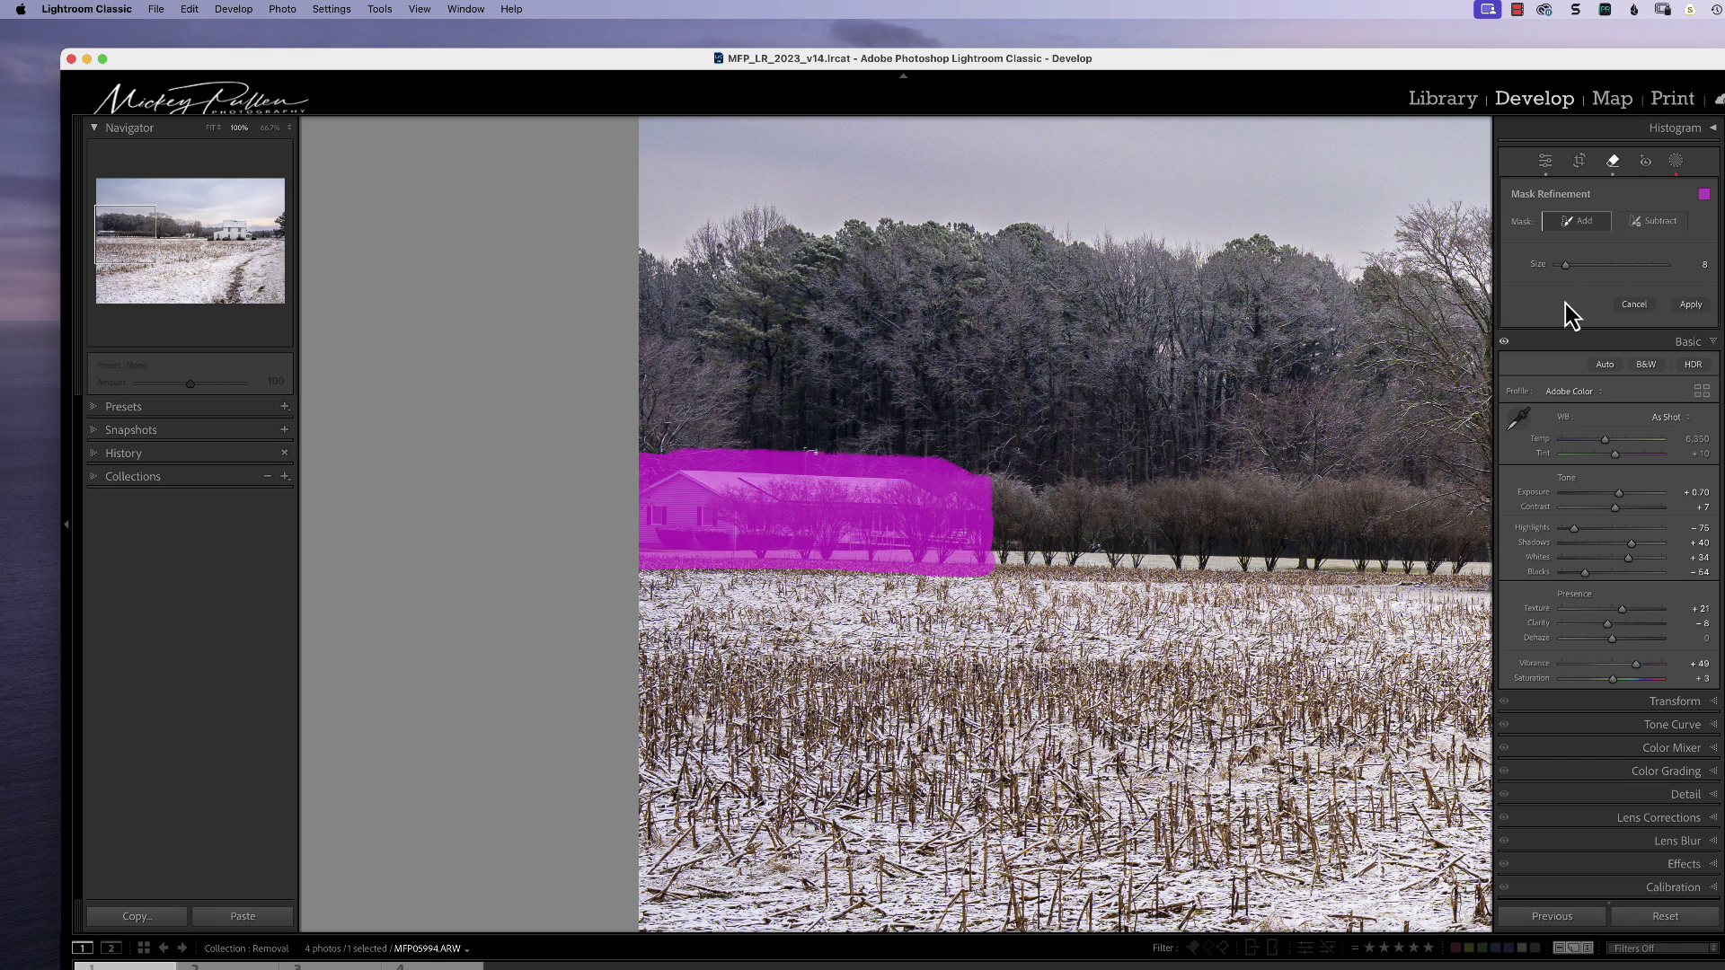
left_click(1690, 305)
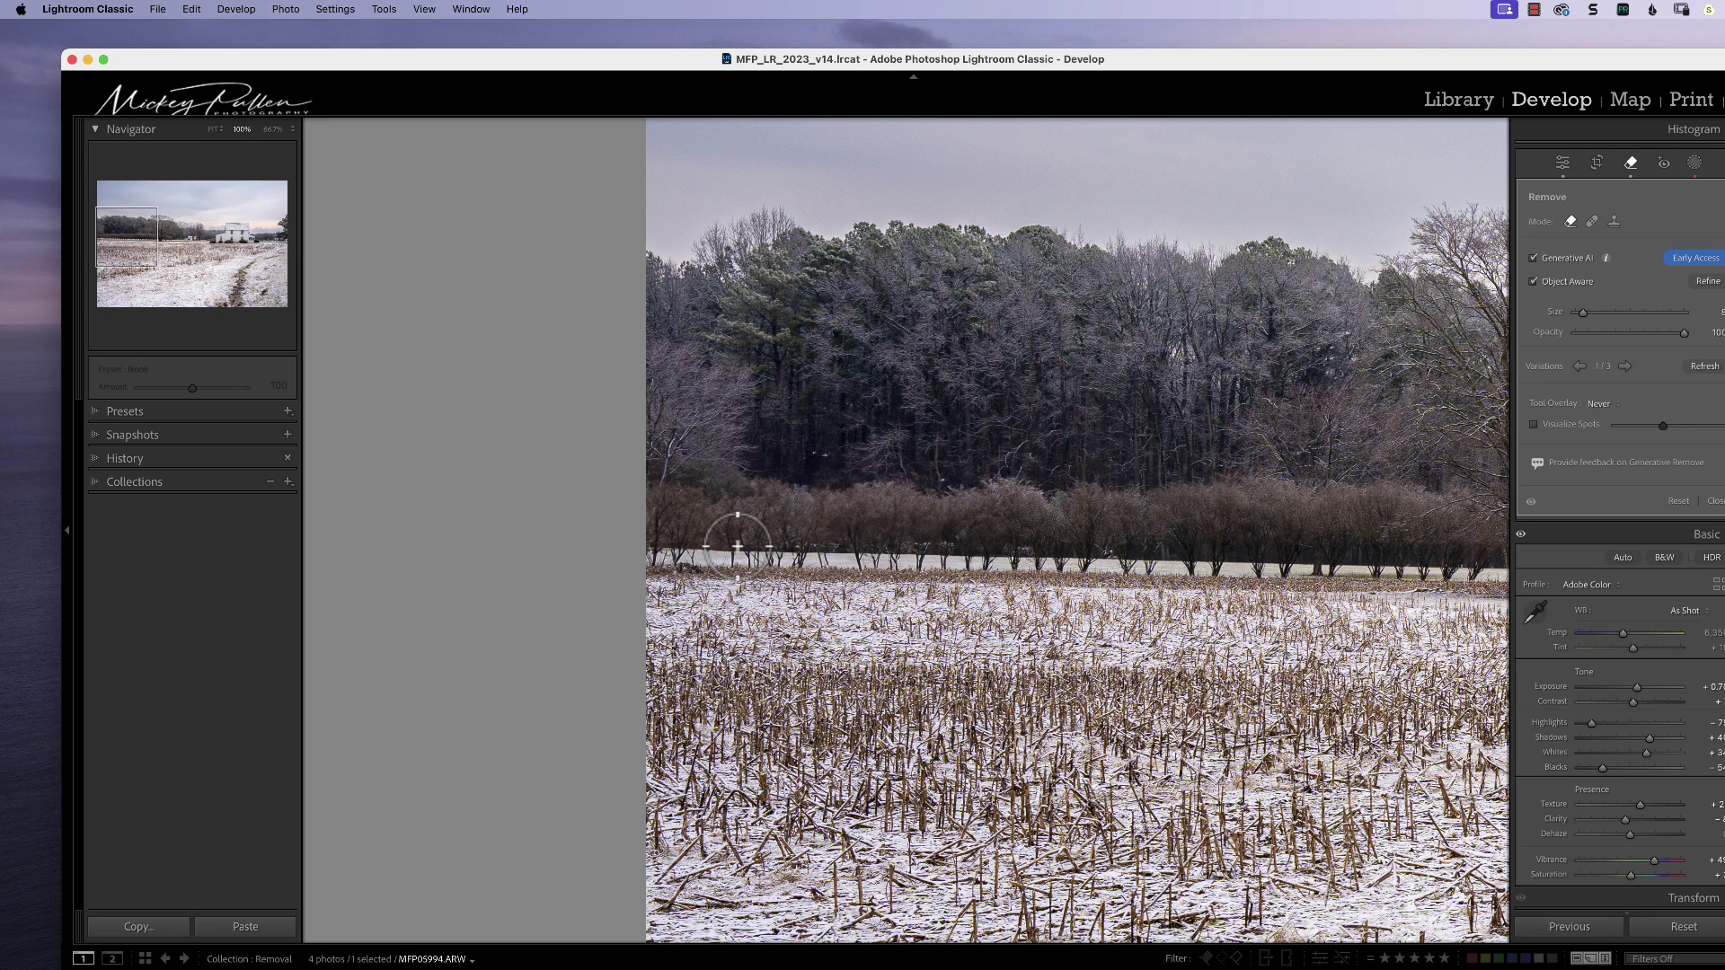
key("super+z")
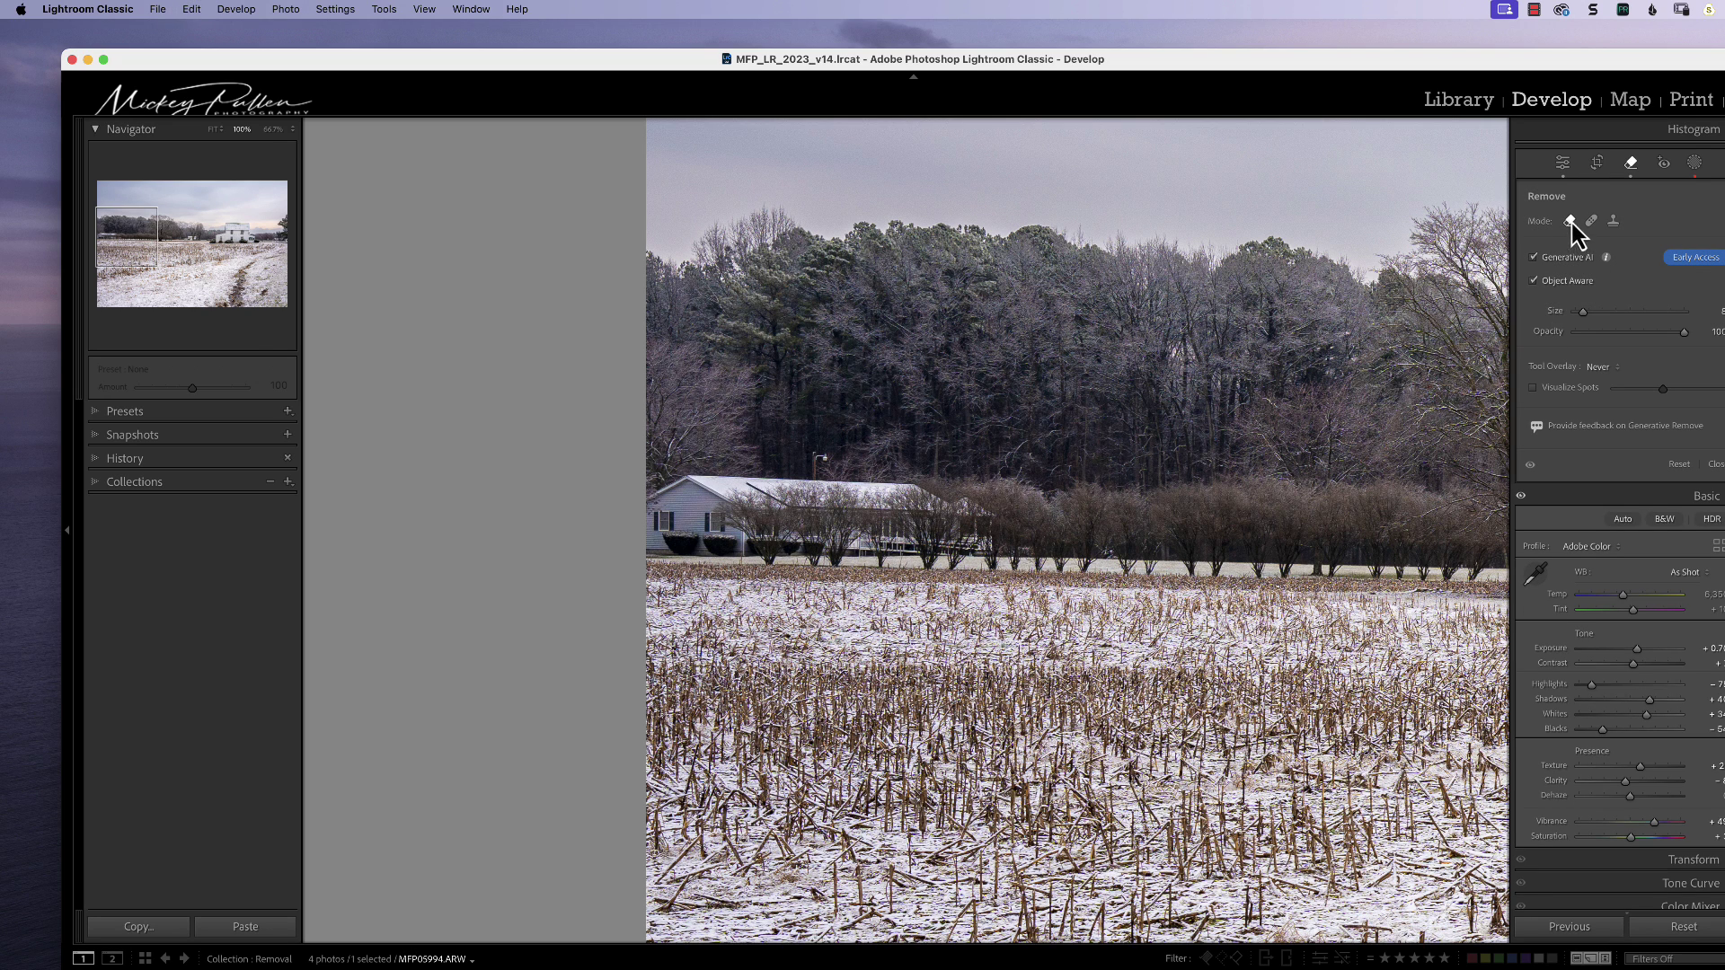
- Turn off Generative AI and Object Aware, and paint over the white building with the Remove brush
left_click(1535, 258)
left_click(1533, 281)
mouse_move(929, 483)
left_mouse_down()
mouse_move(791, 458)
mouse_move(662, 487)
mouse_move(652, 548)
mouse_move(988, 562)
mouse_move(957, 513)
mouse_move(680, 508)
mouse_move(701, 534)
mouse_move(957, 536)
mouse_move(761, 514)
mouse_move(860, 516)
mouse_move(890, 544)
left_mouse_up()
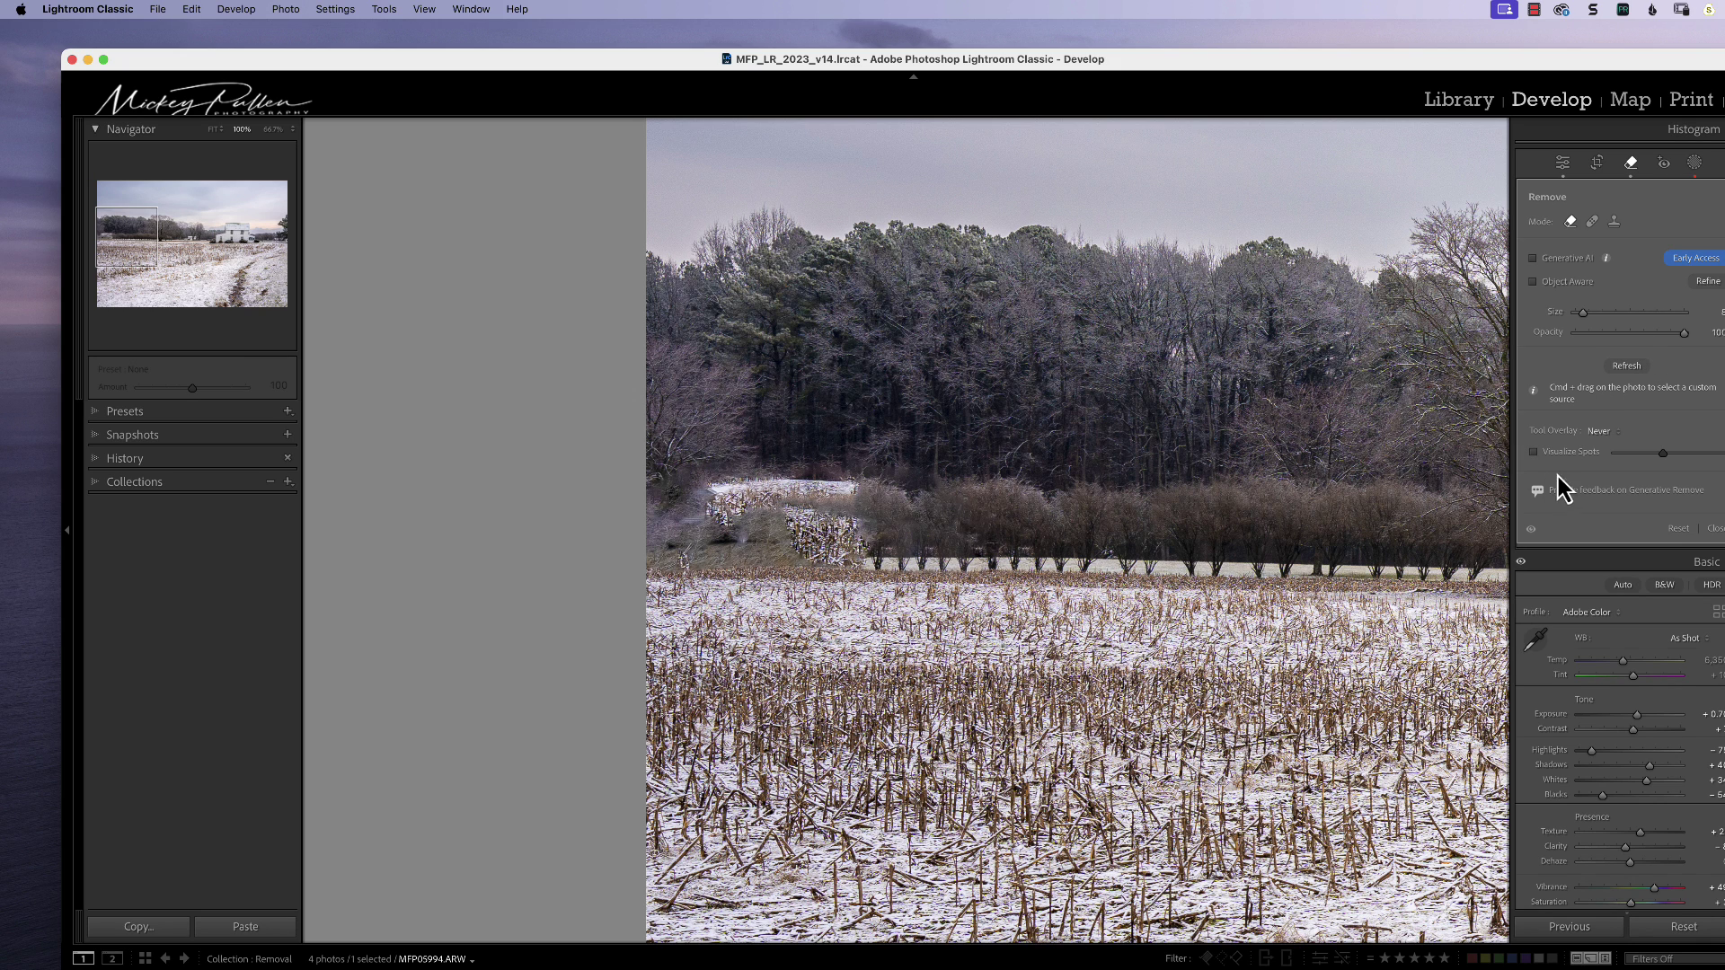
- Reopen the building's removal mask for refinement, reapply it, and try a custom source area
left_click(1708, 282)
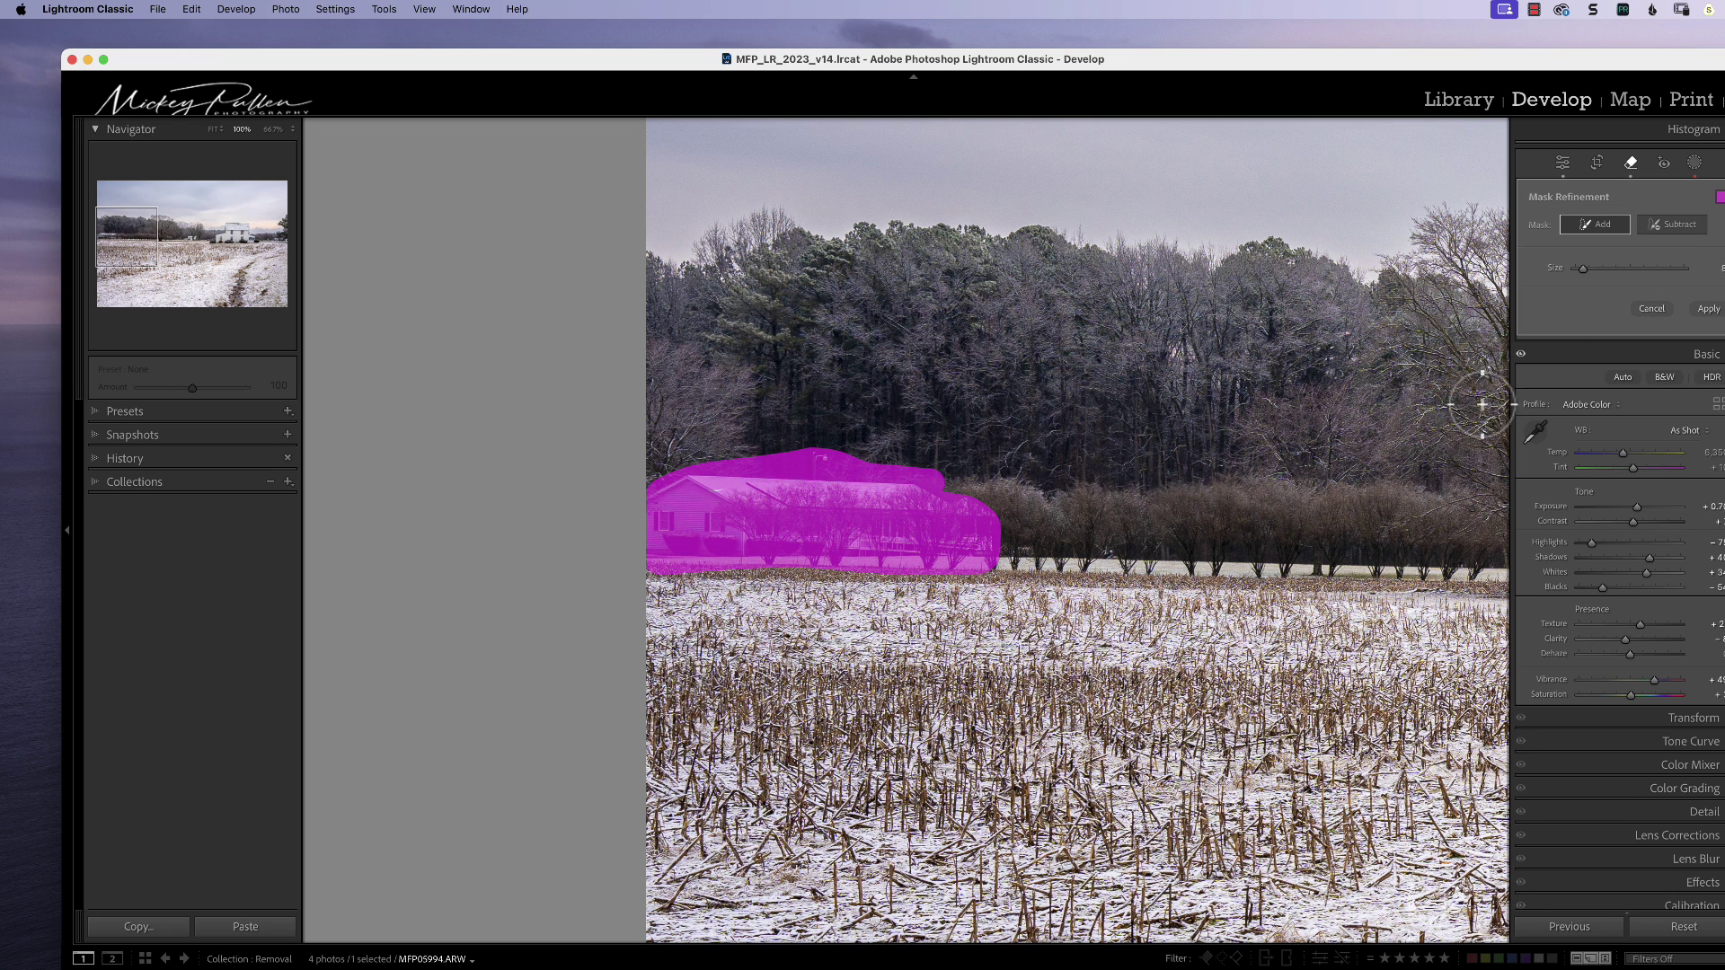
left_click(1705, 309)
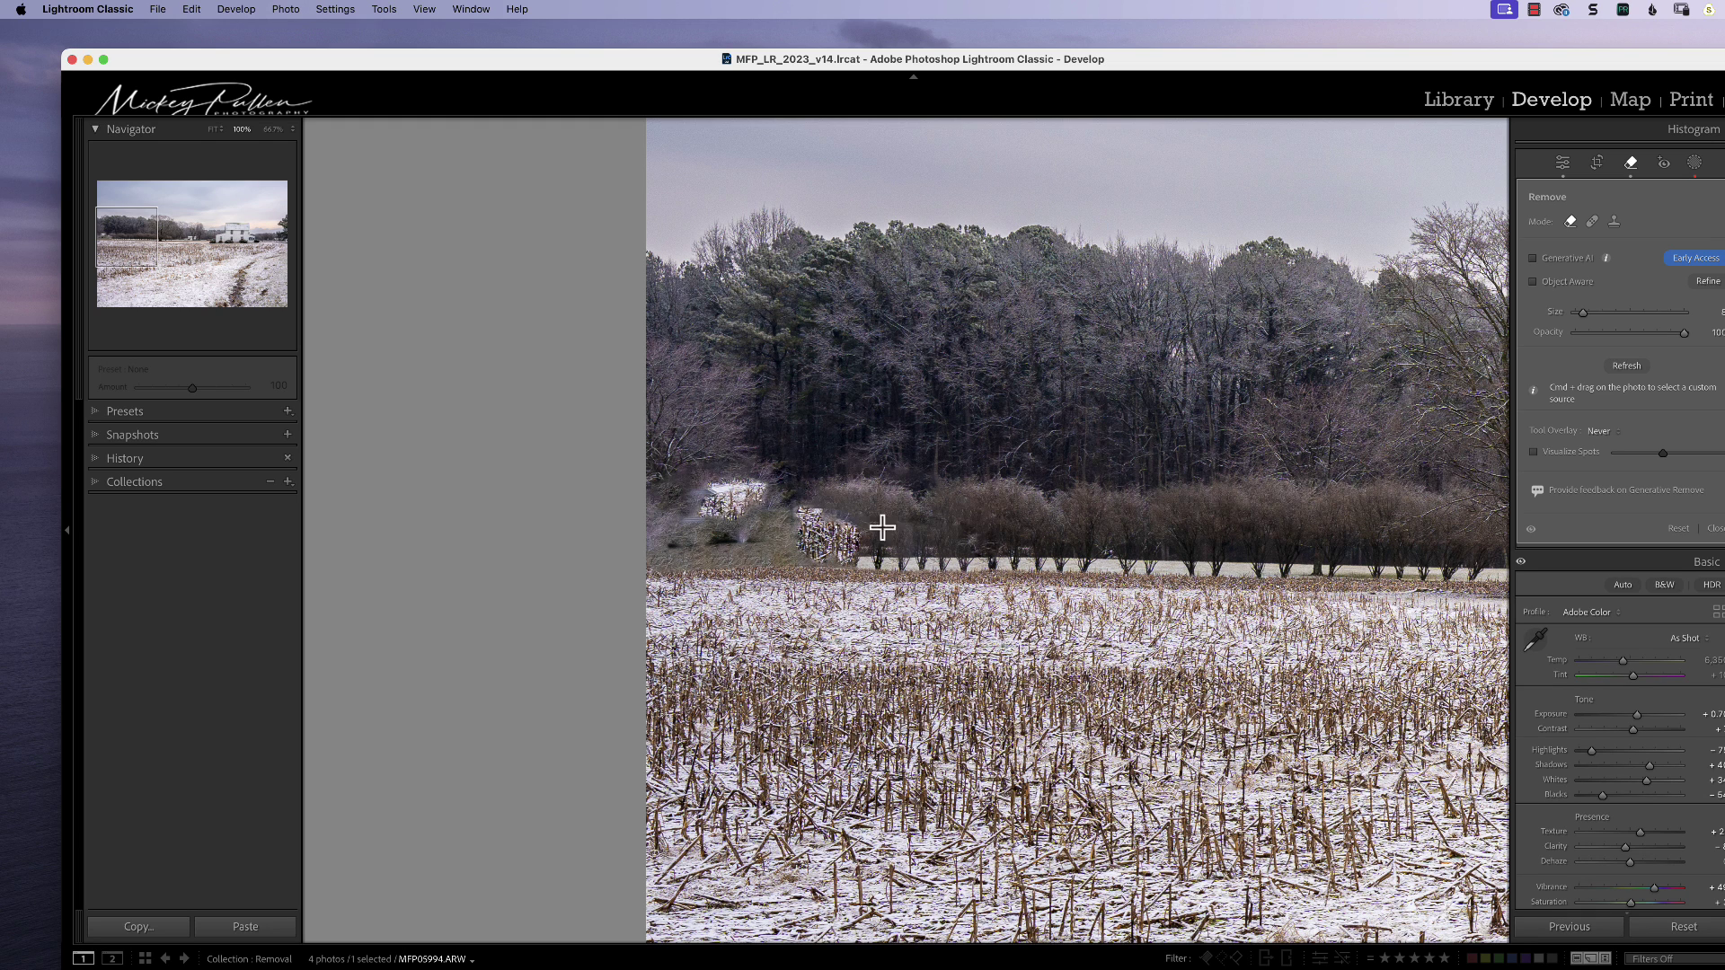
left_click_drag(890, 556, 1190, 687)
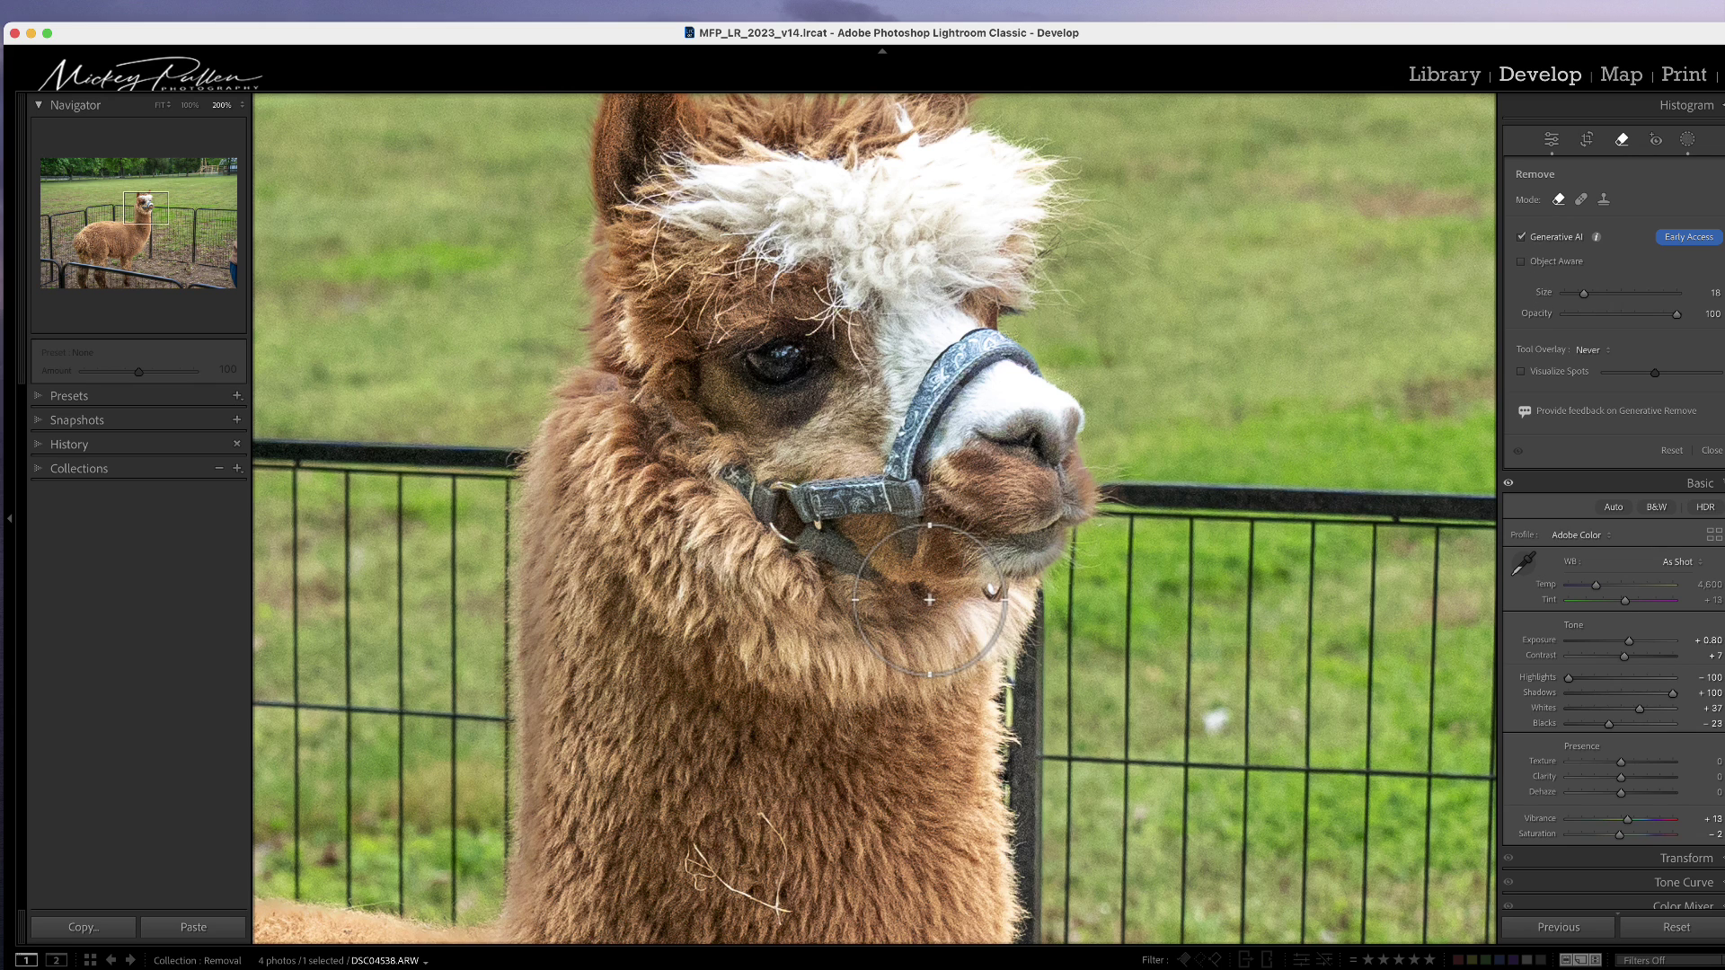
- Mask the halter's cheek strap on the alpaca with a size 18 brush, generate its removal and choose the third variation
mouse_move(725, 476)
left_mouse_down()
mouse_move(892, 490)
mouse_move(894, 566)
mouse_move(771, 530)
mouse_move(728, 480)
mouse_move(800, 469)
mouse_move(858, 495)
left_mouse_up()
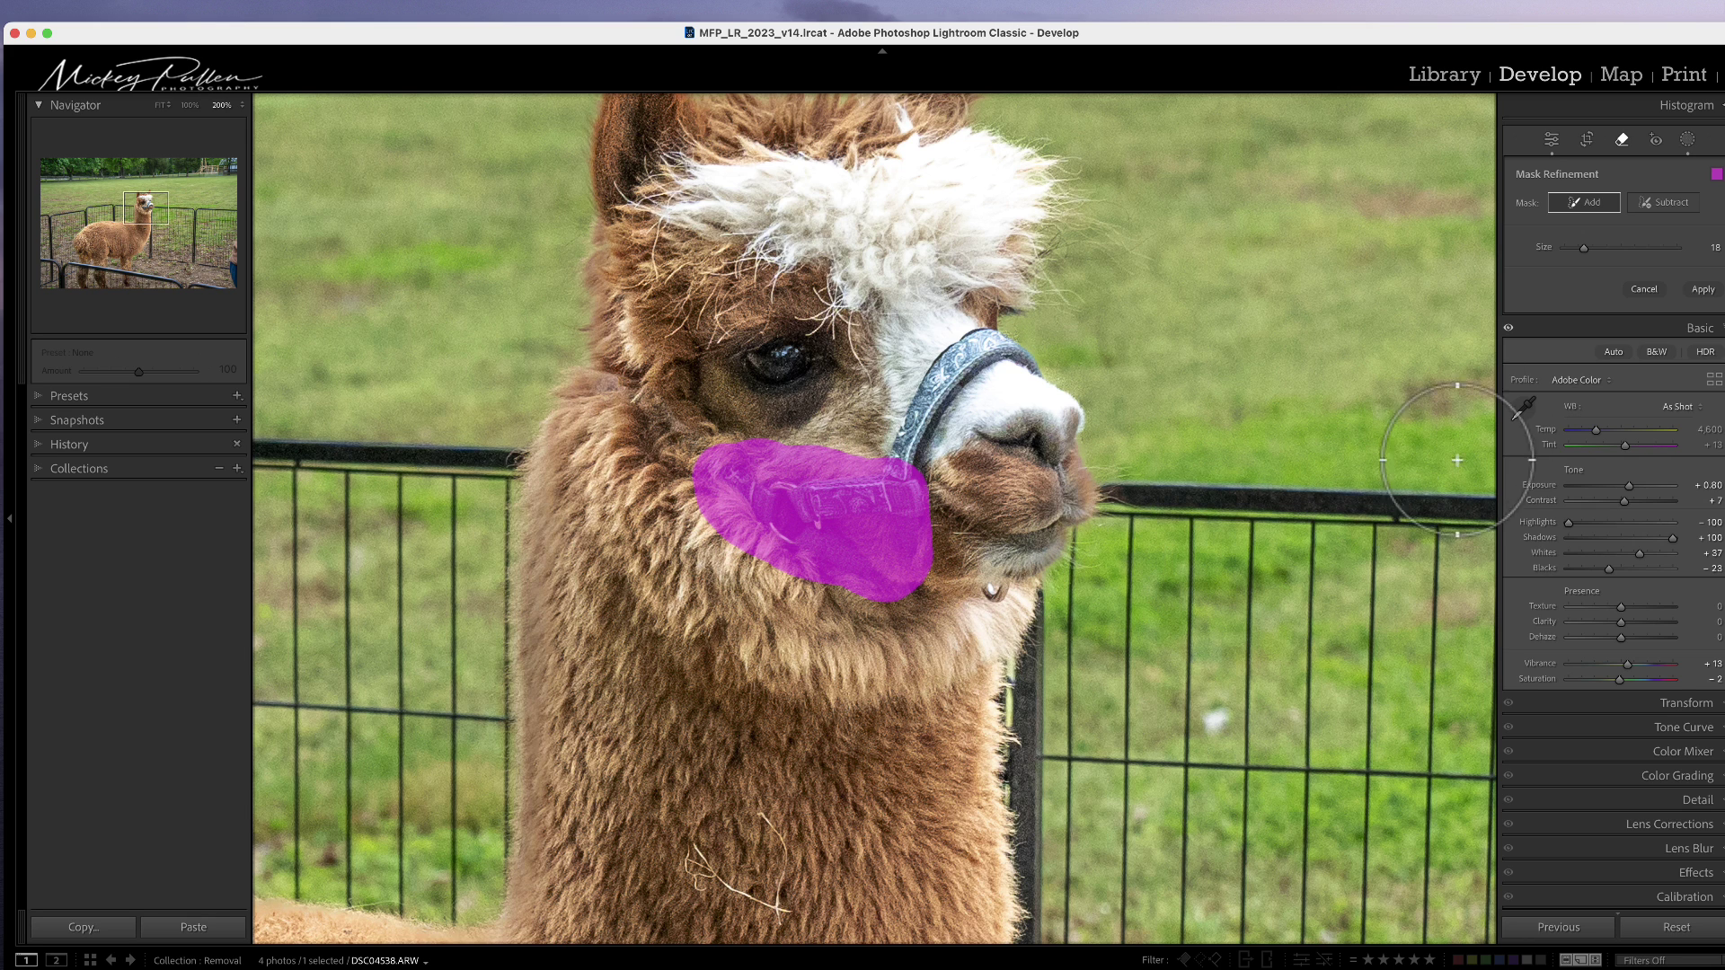
left_click(1704, 289)
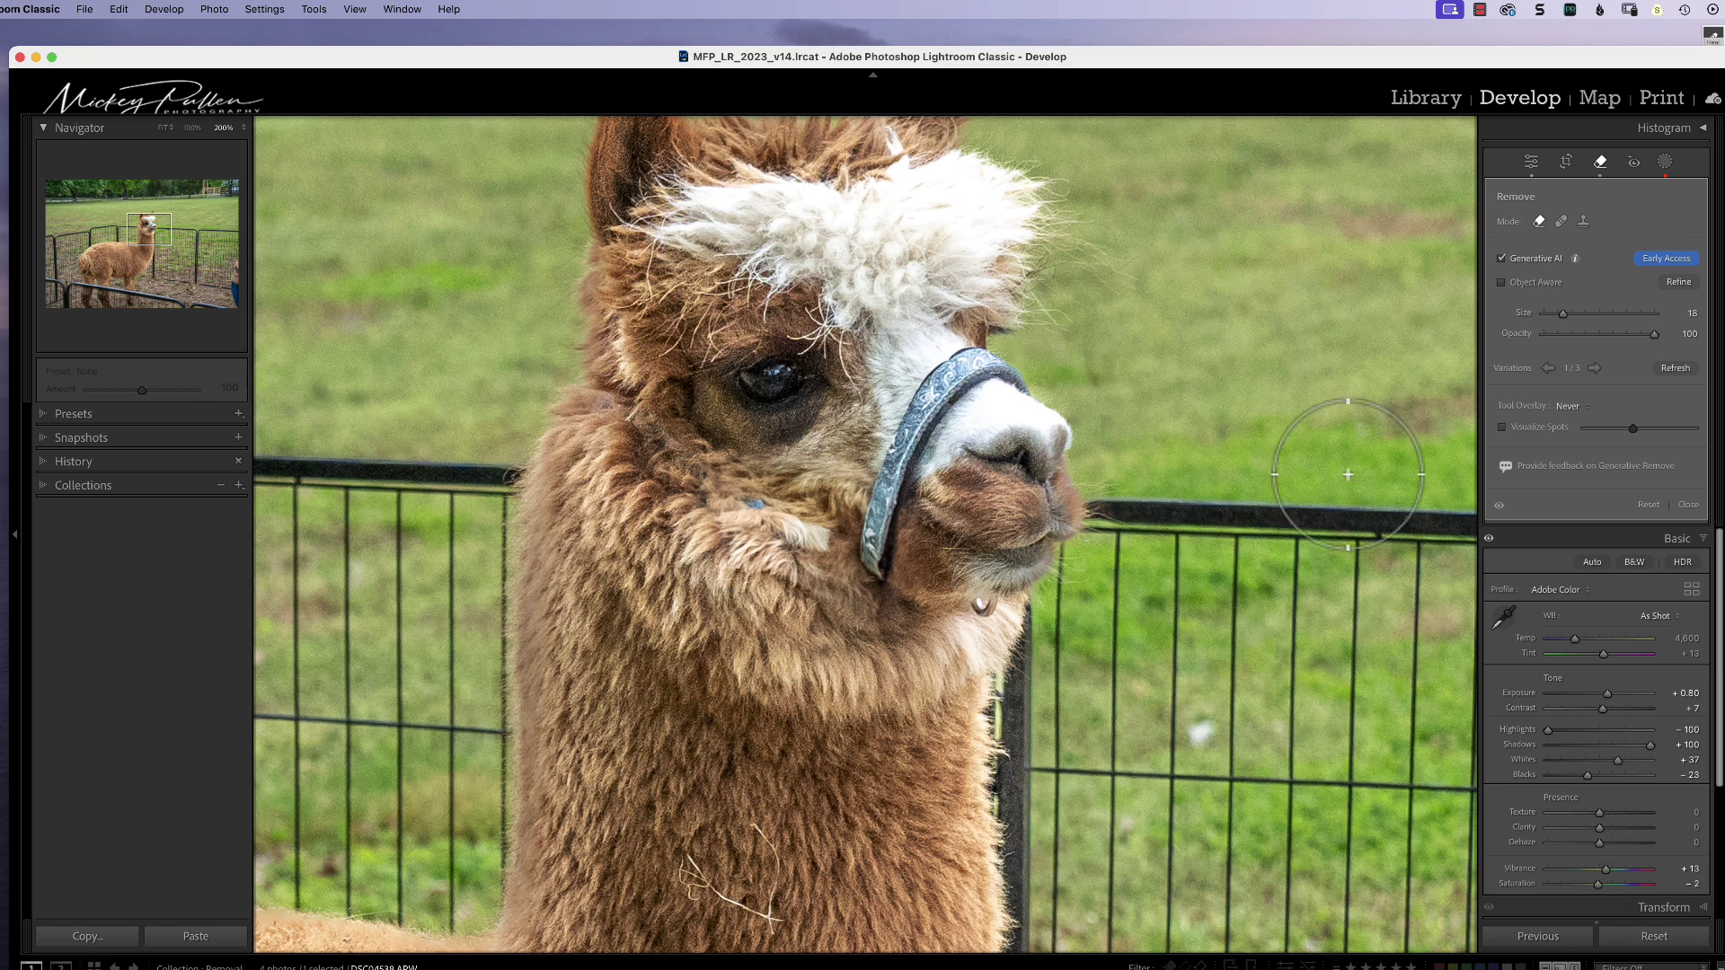
left_click(1595, 368)
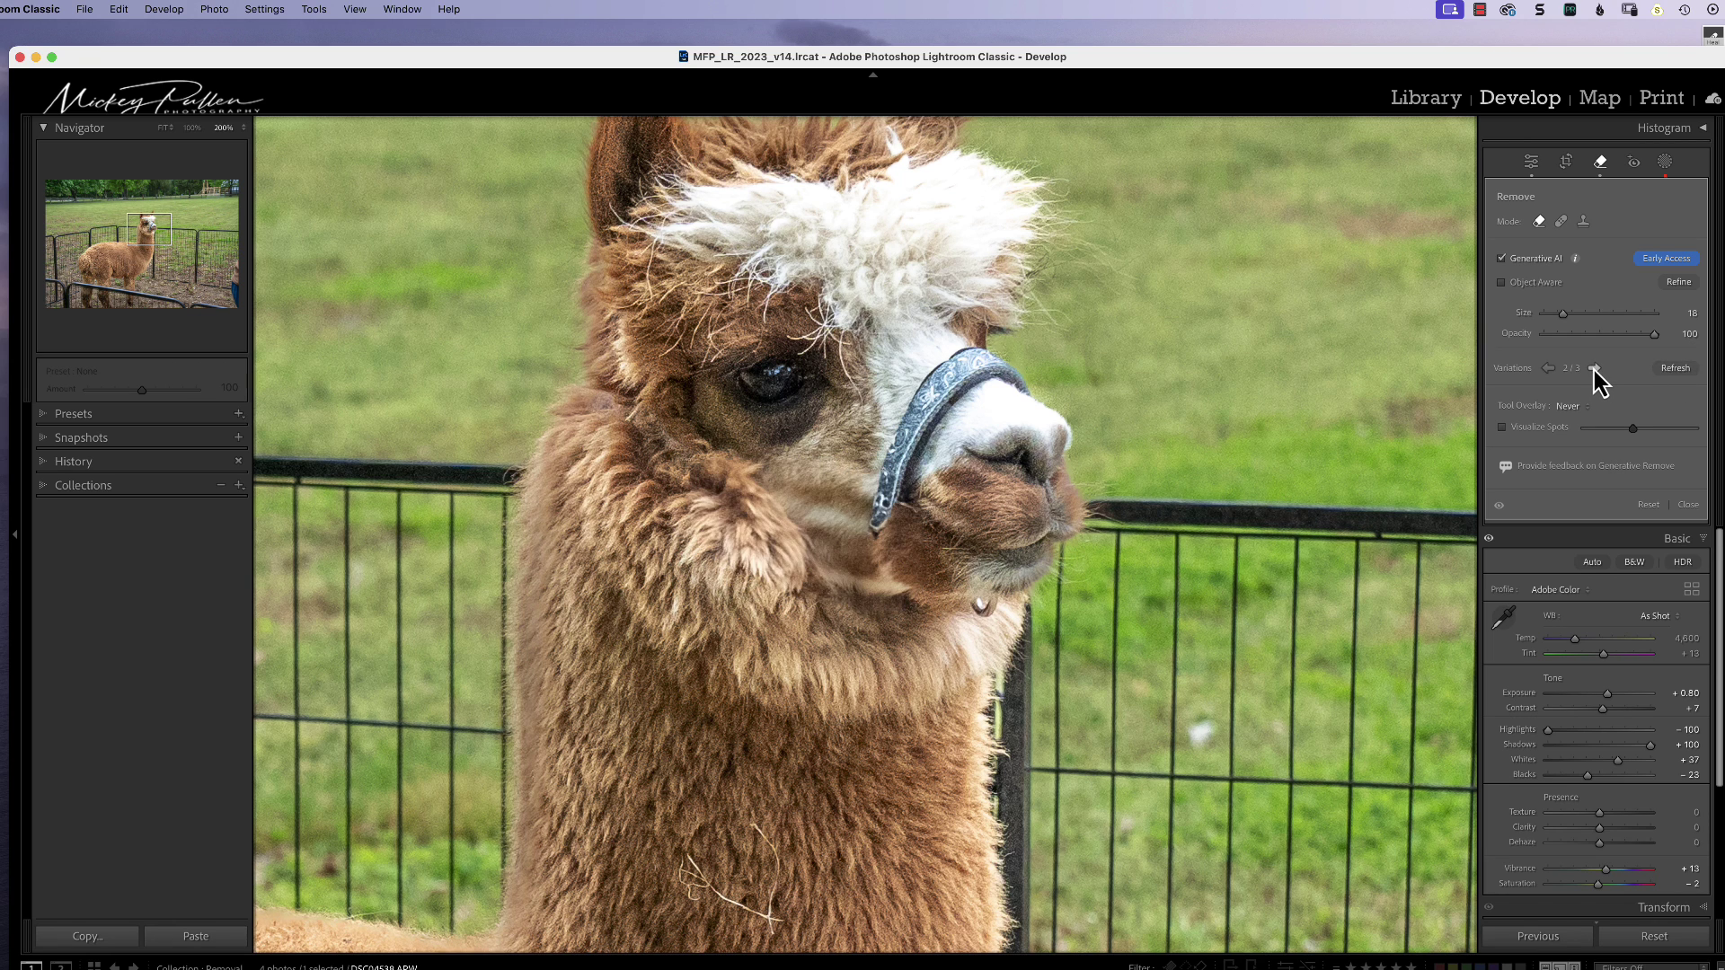
left_click(1595, 369)
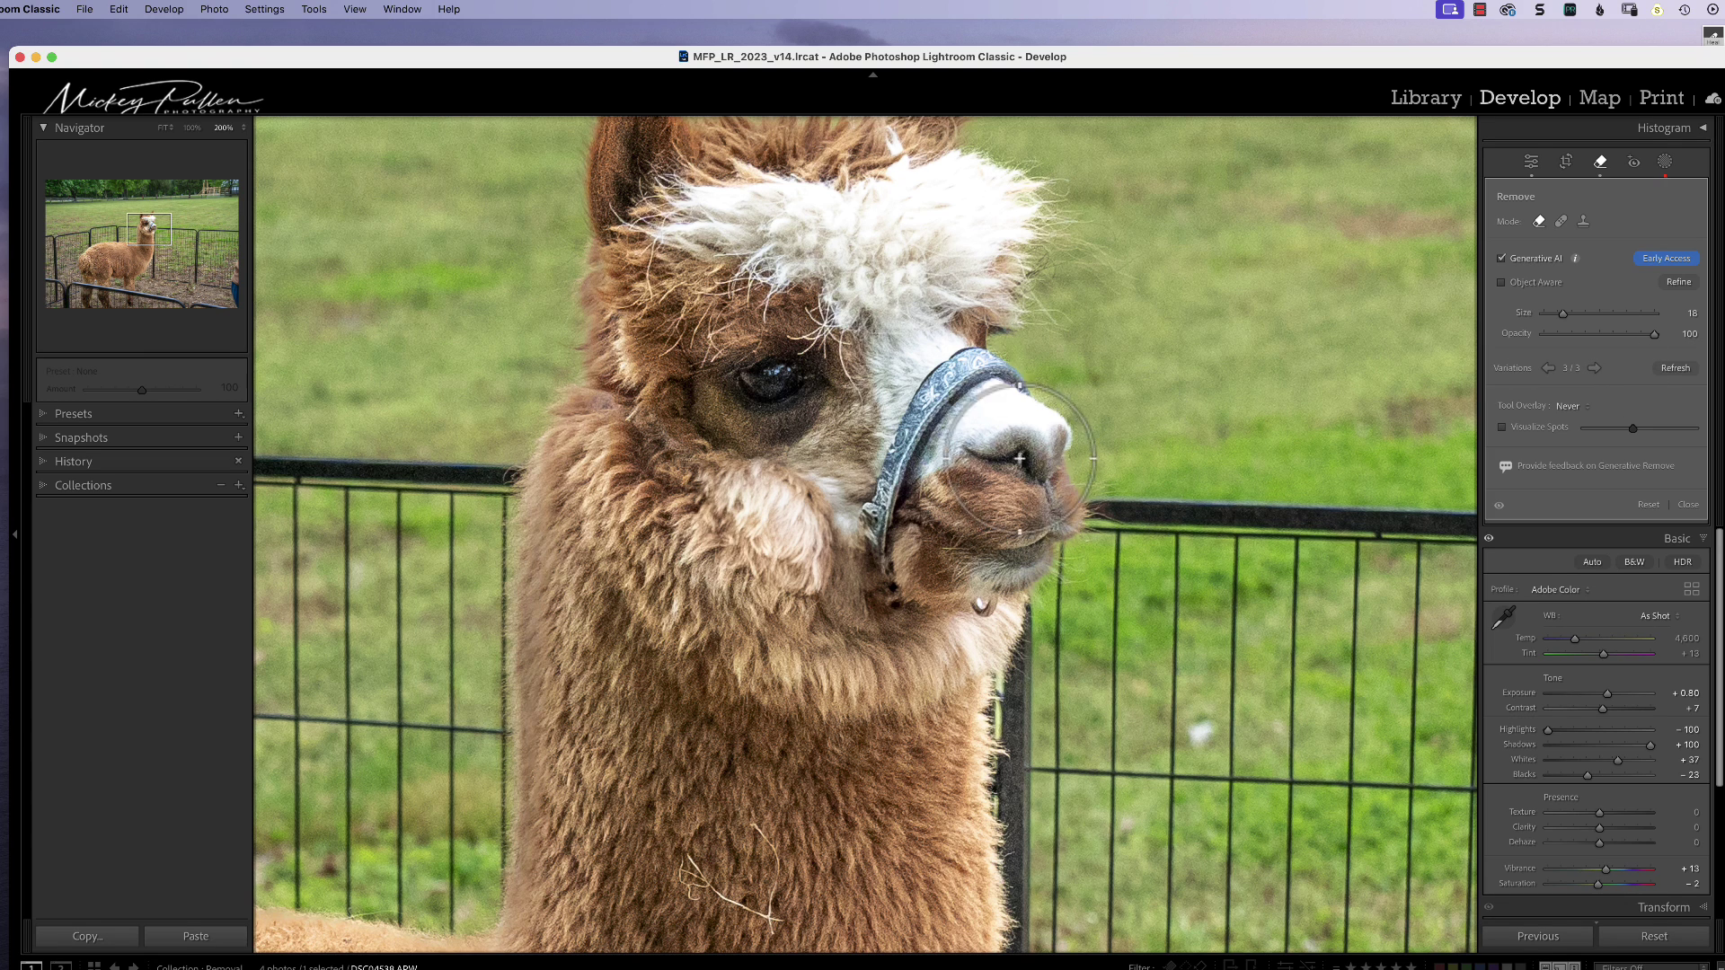
- Mask the remaining halter strap across the alpaca's nose, generate its removal and cycle through the variations
mouse_move(1013, 380)
left_mouse_down()
mouse_move(975, 368)
mouse_move(930, 400)
mouse_move(889, 490)
mouse_move(890, 588)
mouse_move(890, 549)
left_mouse_up()
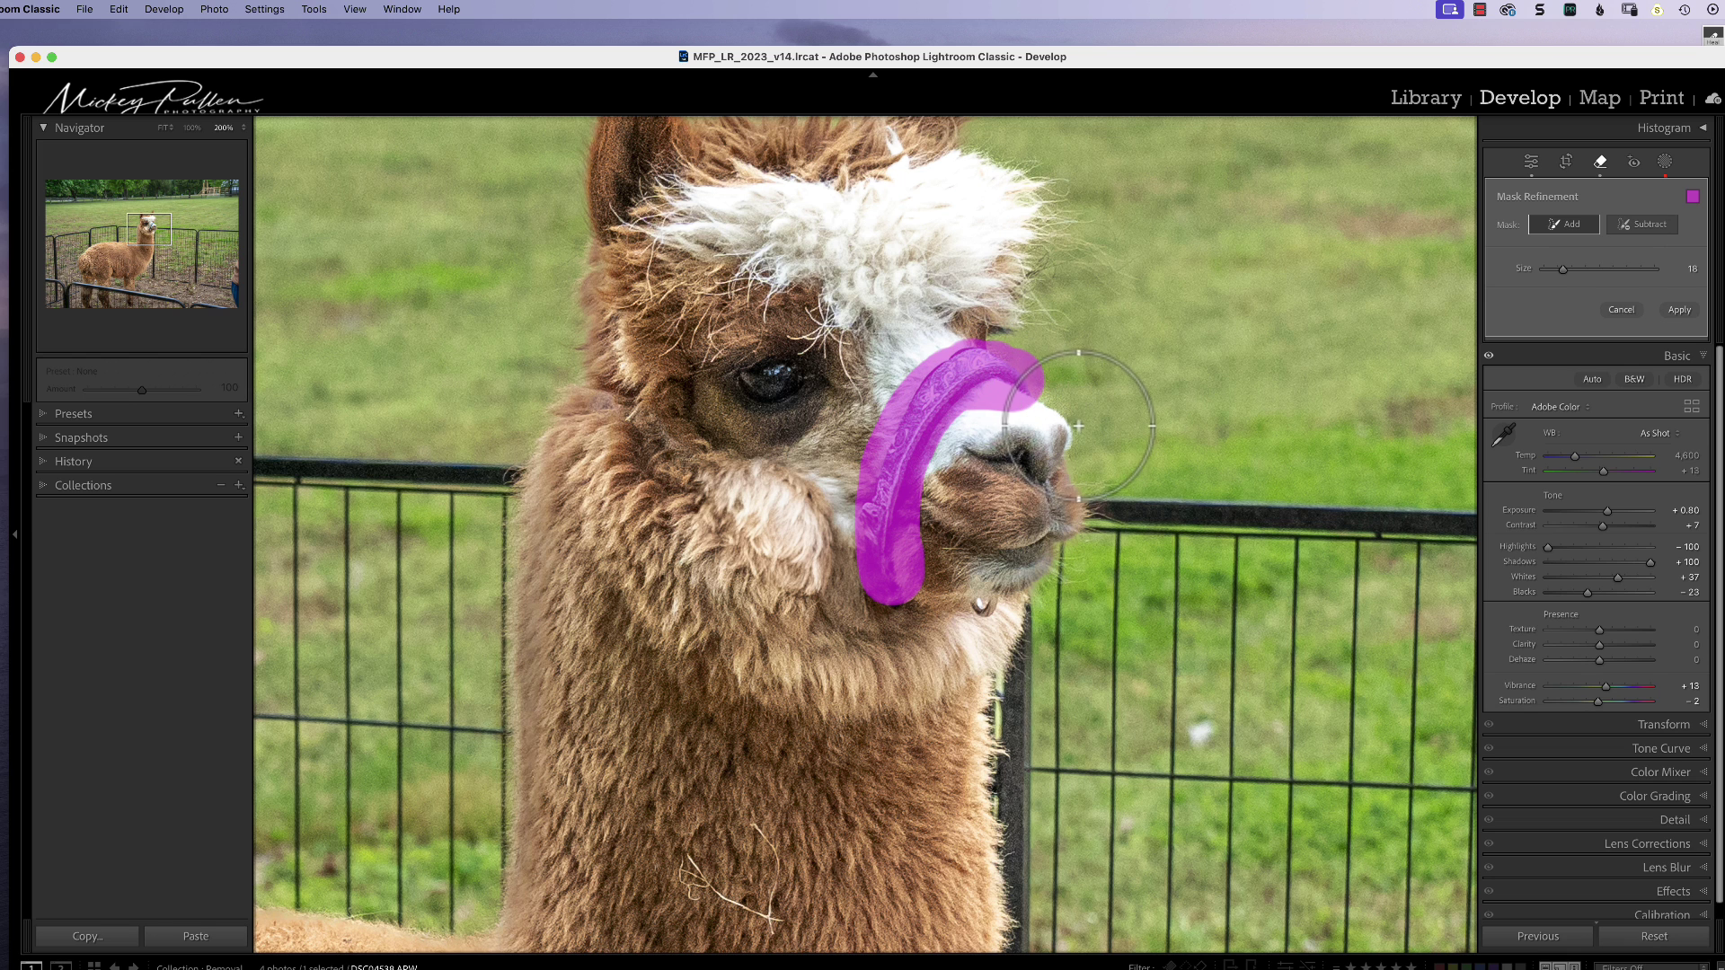
left_click(1679, 310)
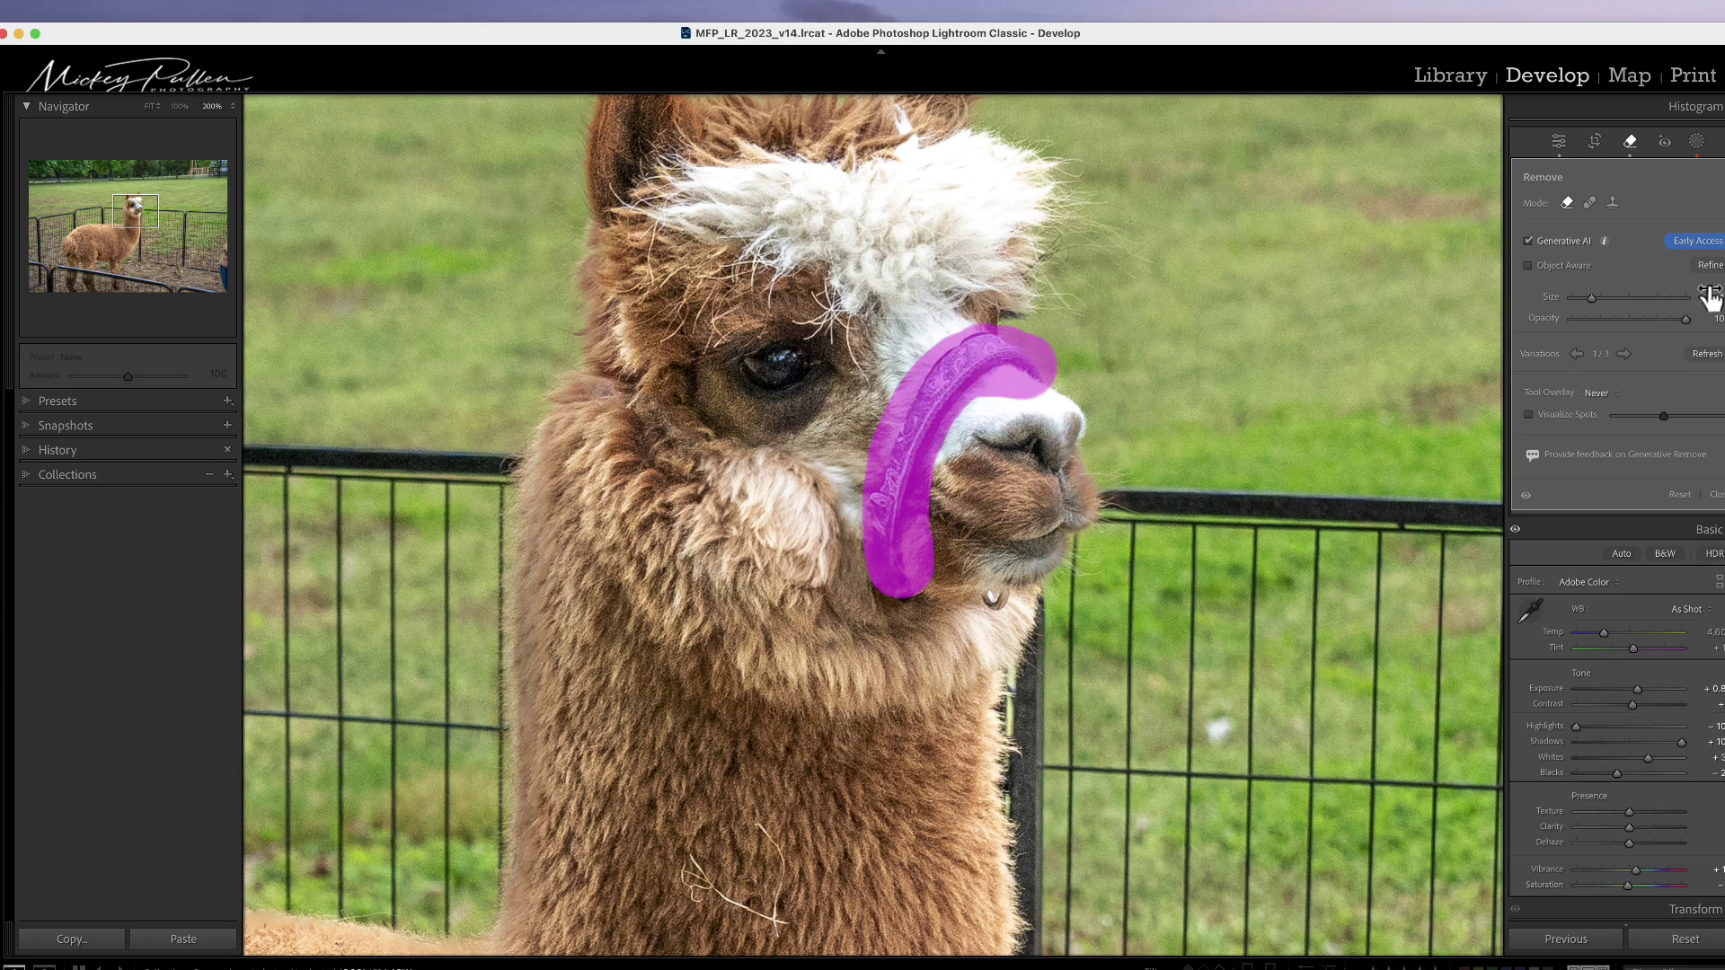
left_click(1625, 355)
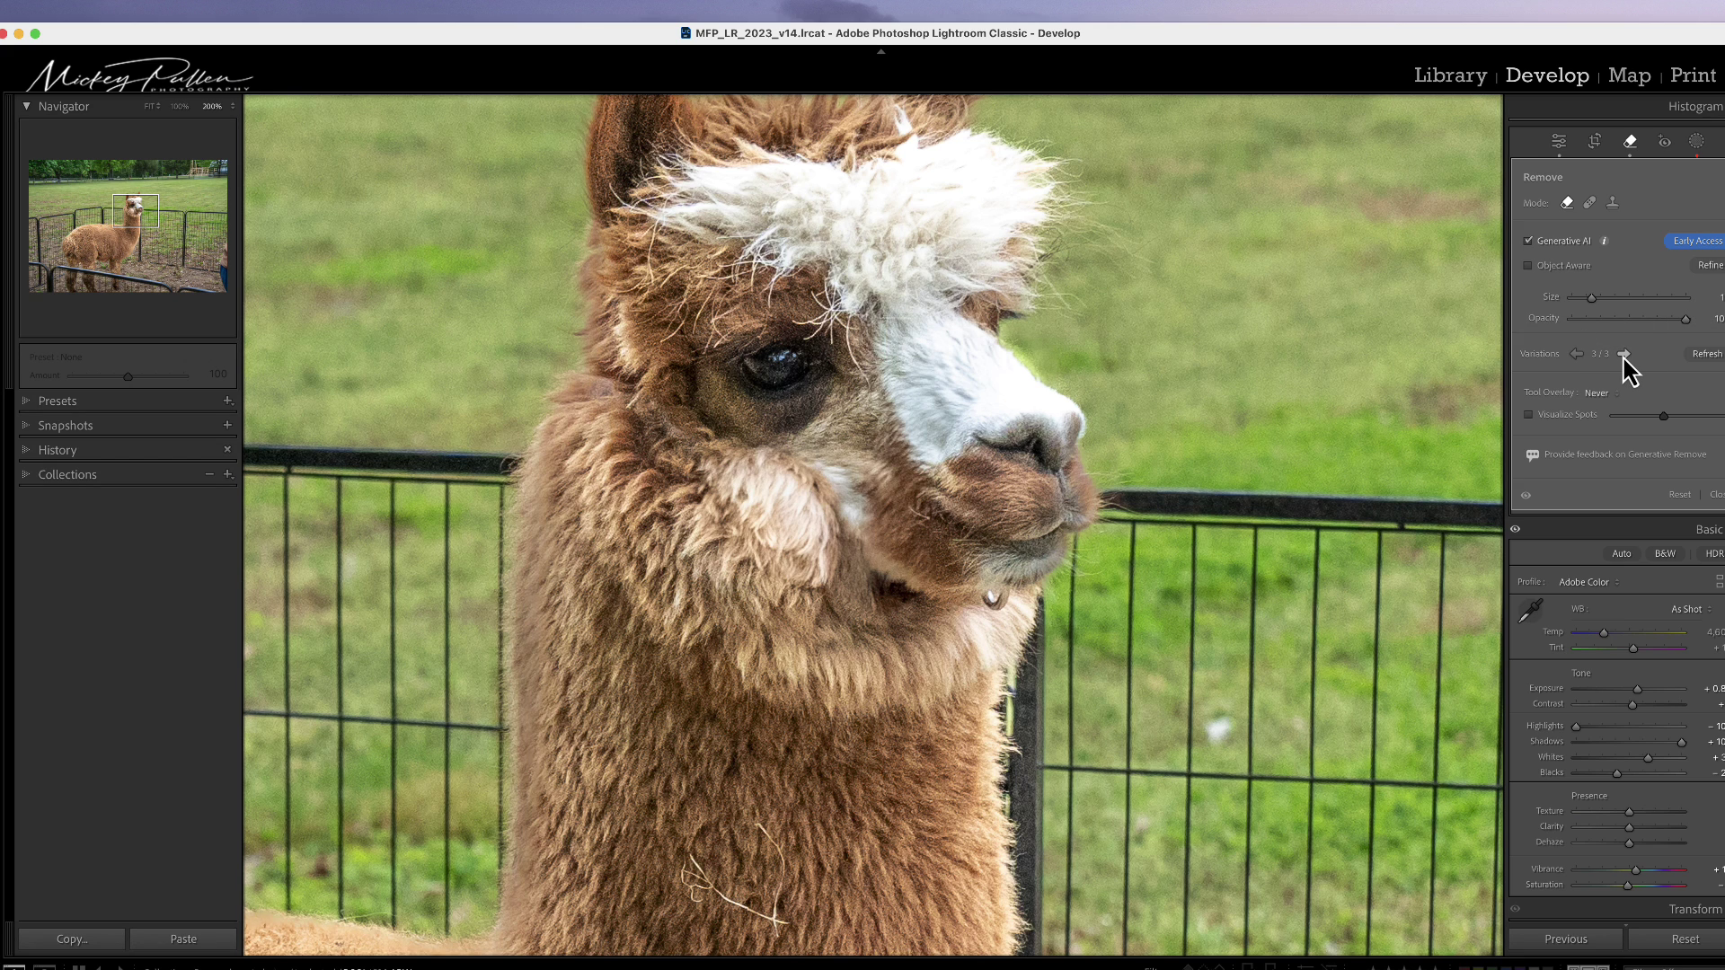
left_click(1625, 354)
left_click(1624, 354)
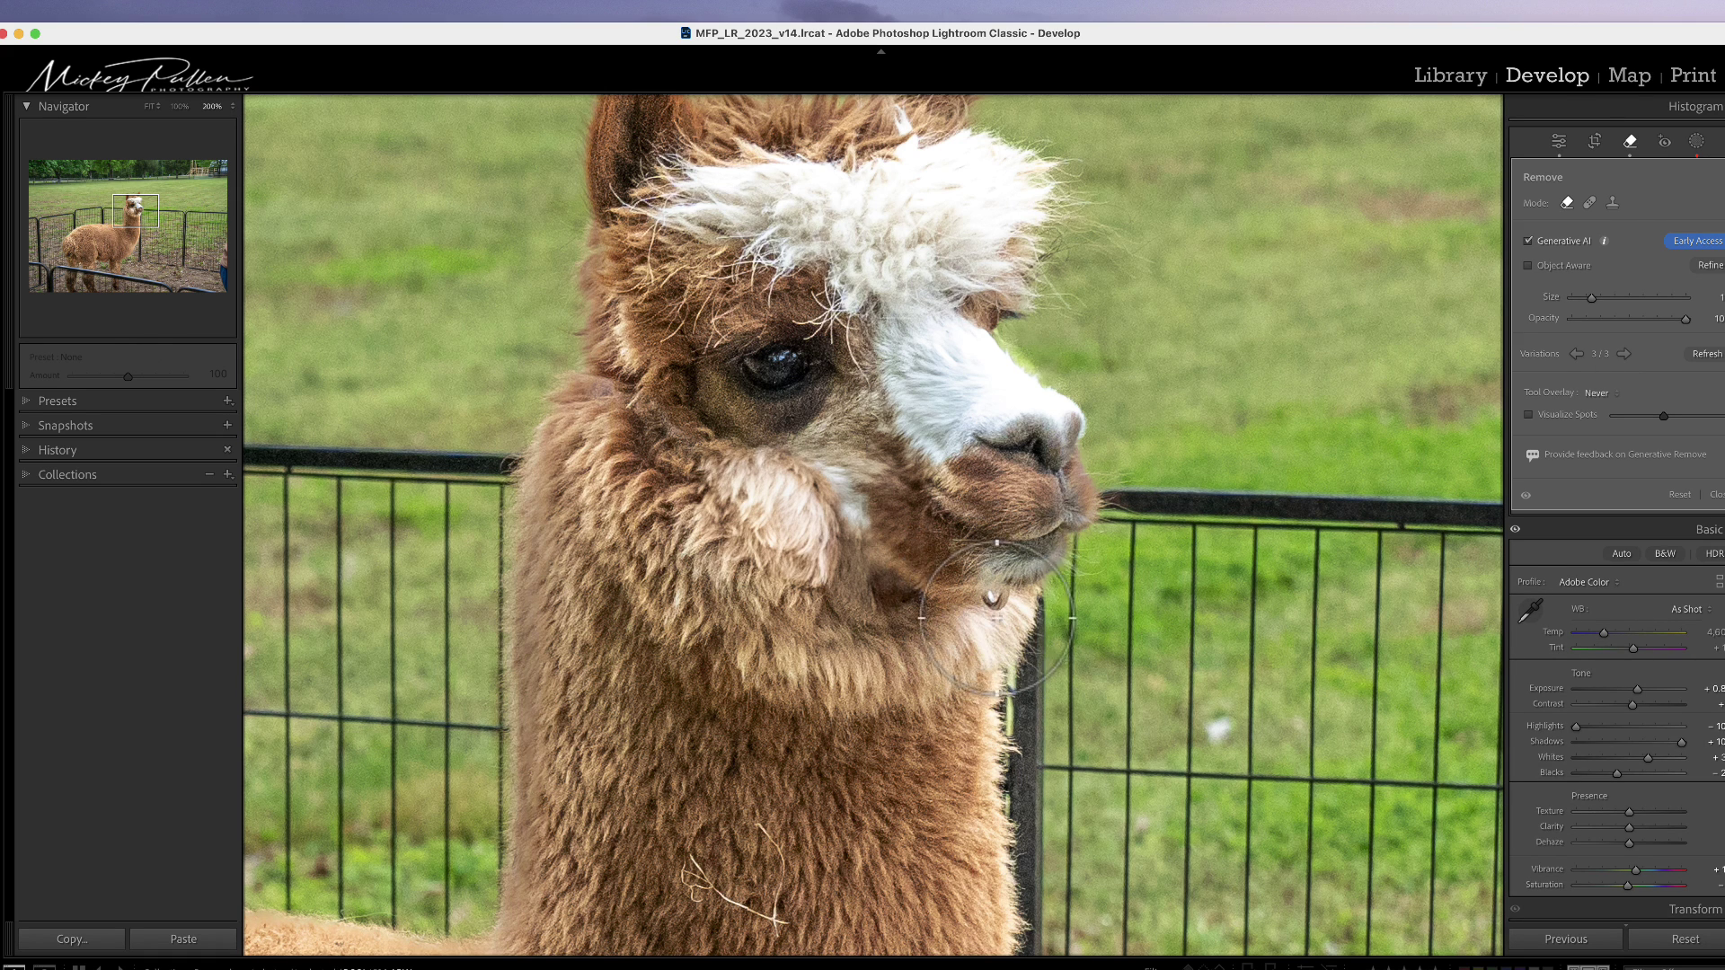
- Shrink the brush and remove the small metal ring under the alpaca's chin directly, without mask refinement
key("Escape")
scroll(1001, 607, "down", 2)
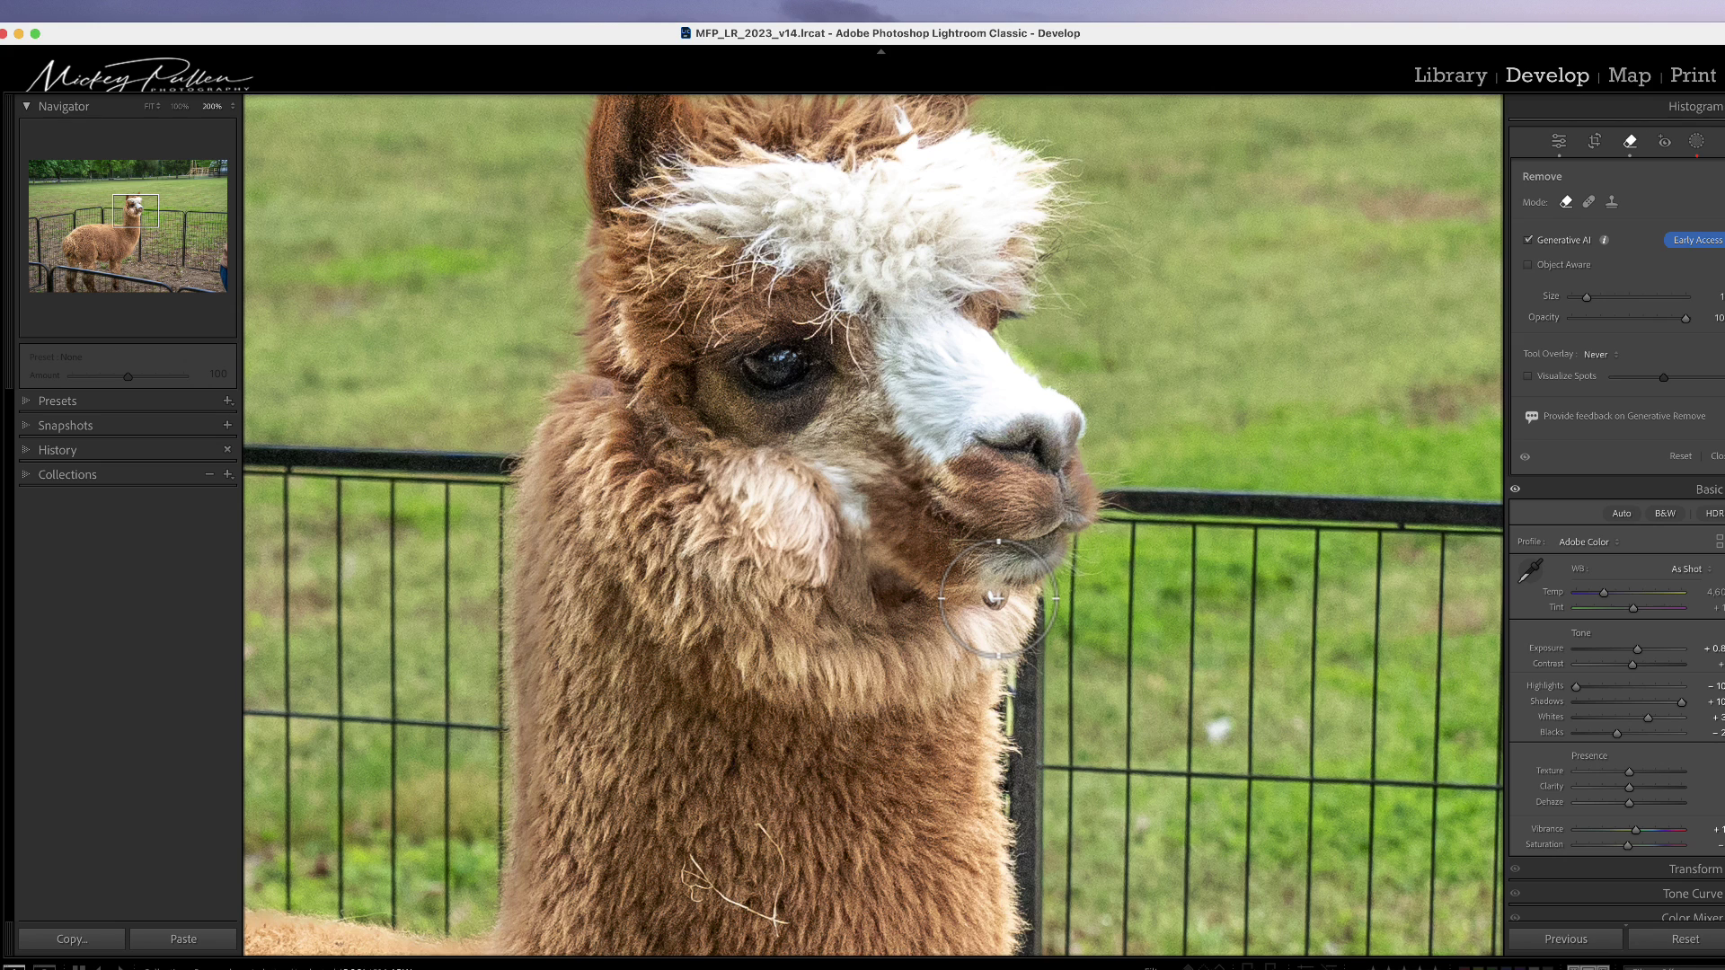
left_click(995, 597, "super")
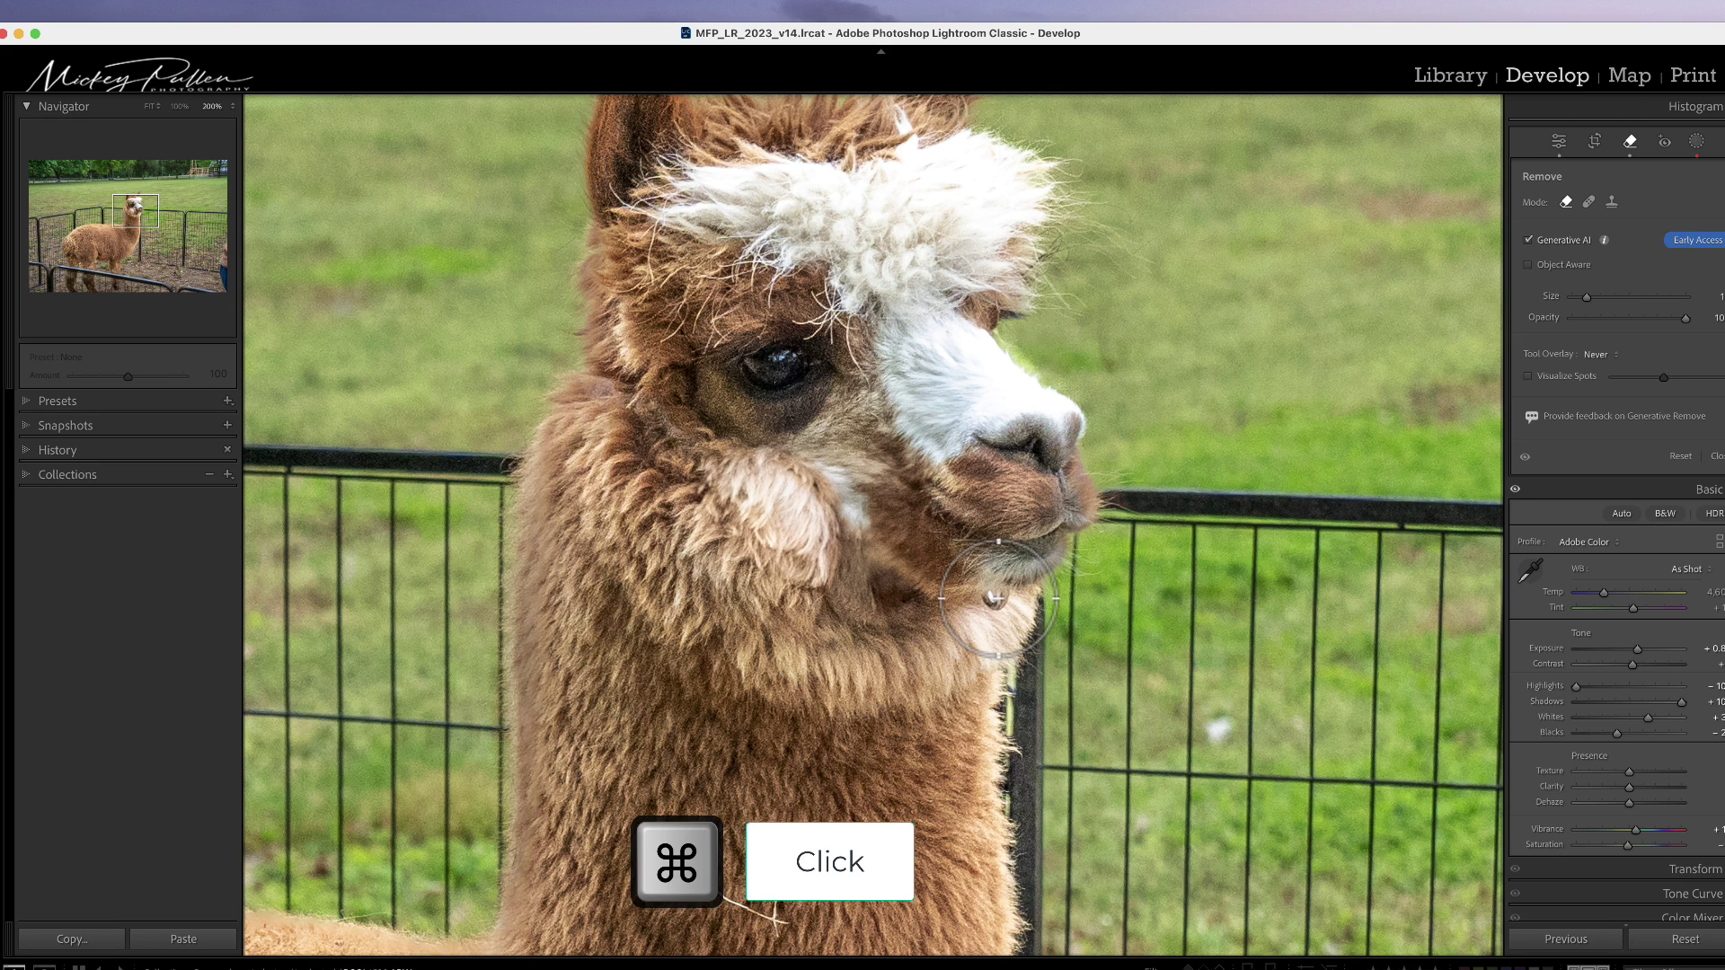
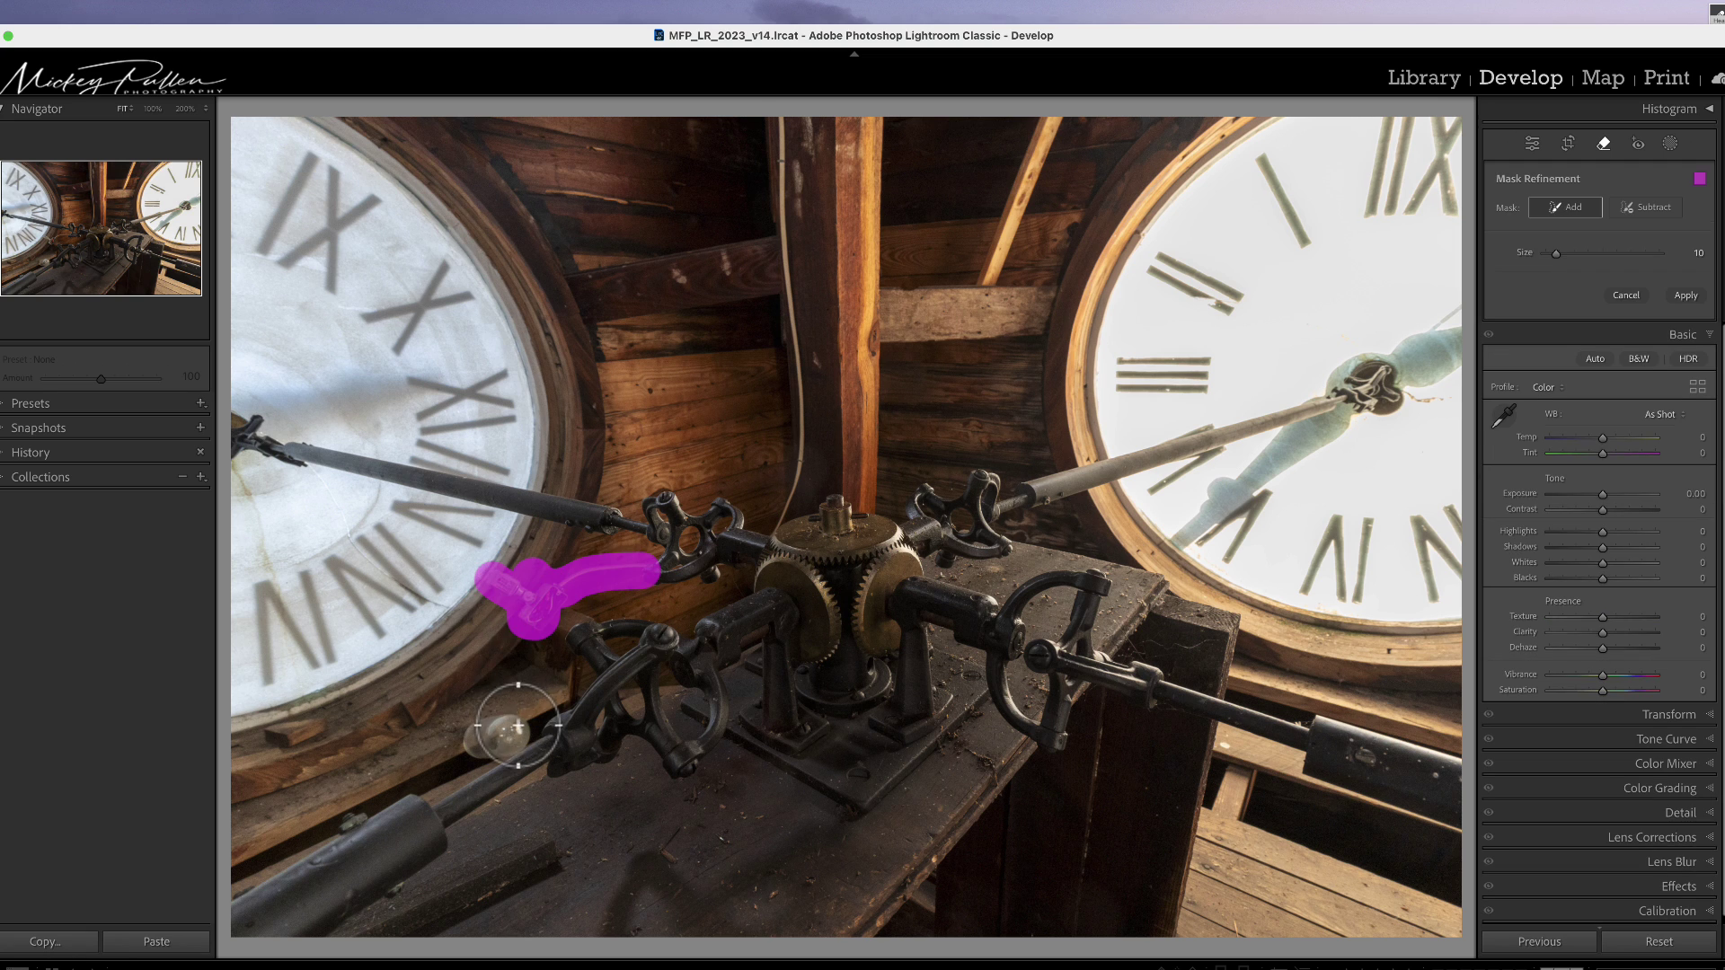
- Add the light bulb by the lower shaft and the spot on the table's edge to the mask, and generate the removals
mouse_move(503, 719)
left_mouse_down()
mouse_move(467, 746)
mouse_move(518, 737)
left_mouse_up()
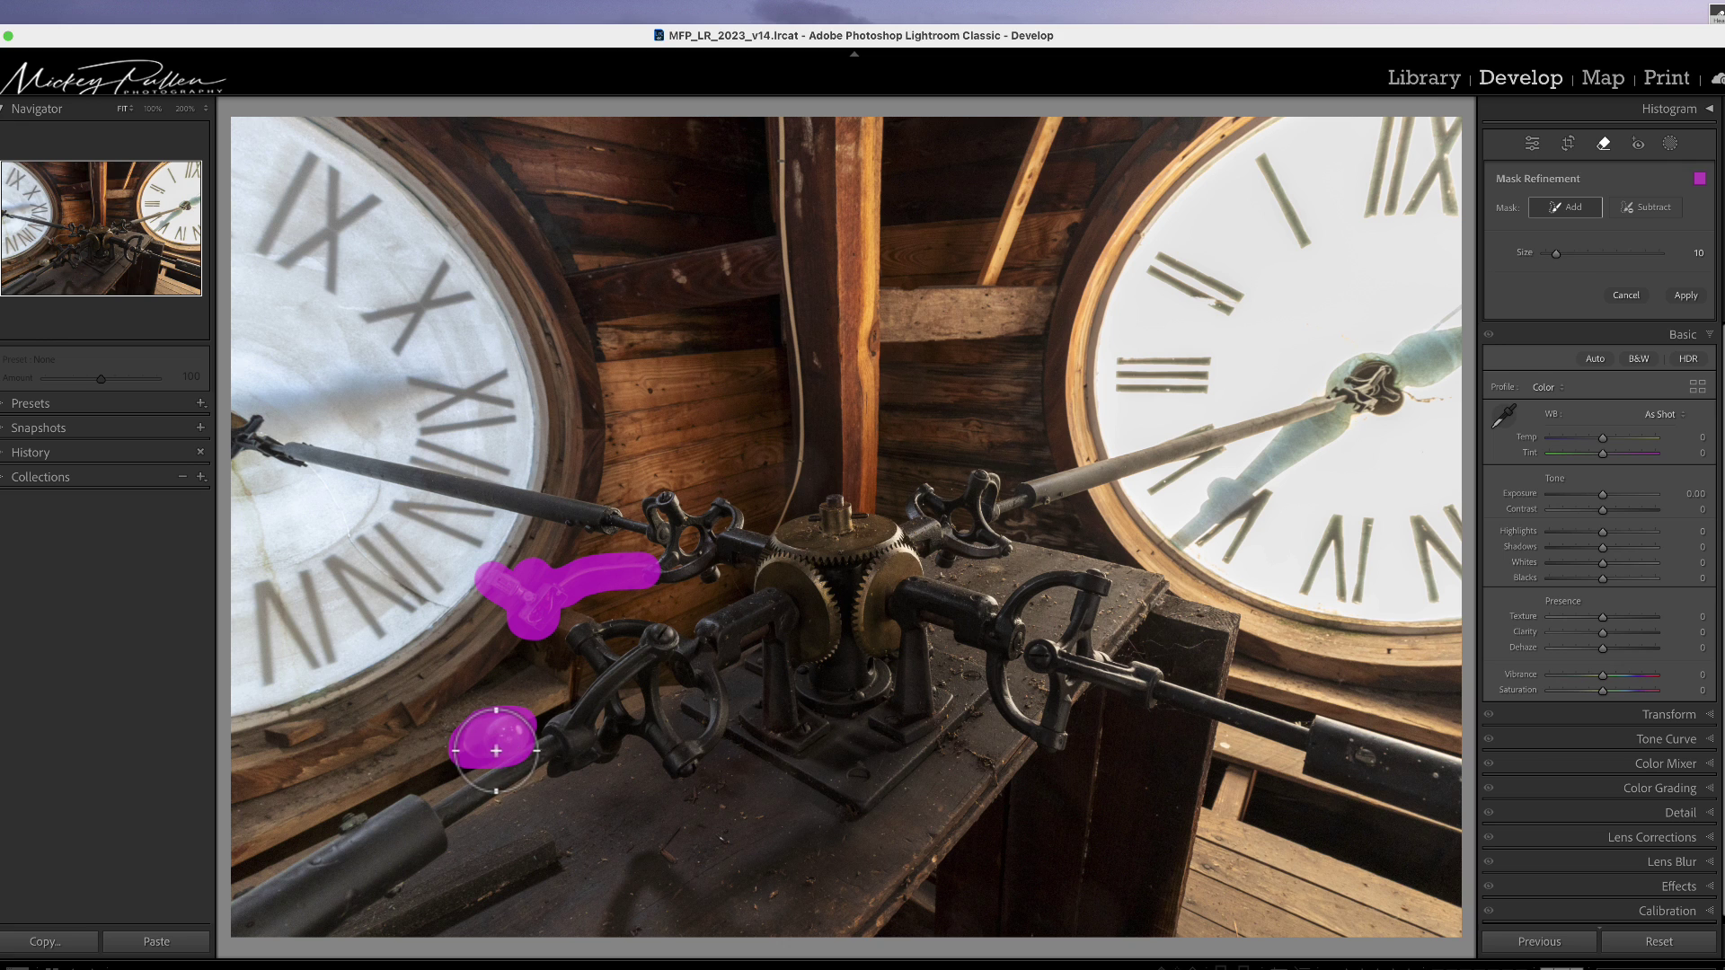
mouse_move(966, 754)
left_mouse_down()
mouse_move(1000, 792)
mouse_move(954, 743)
left_mouse_up()
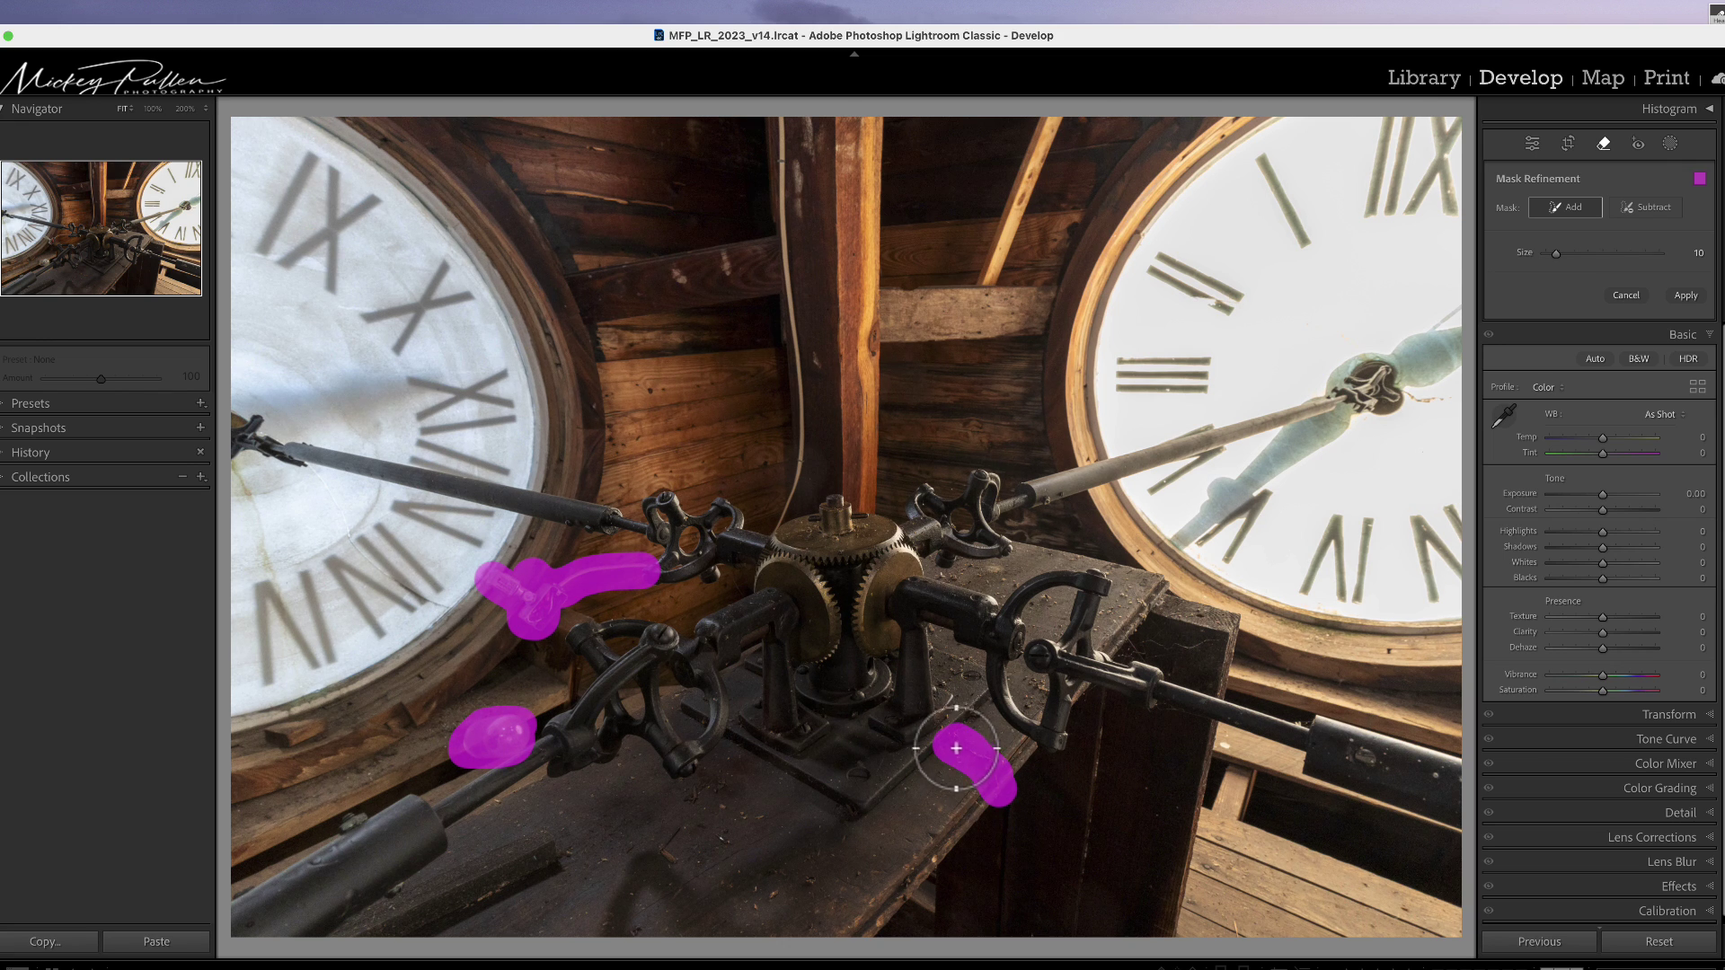
left_click(1686, 297)
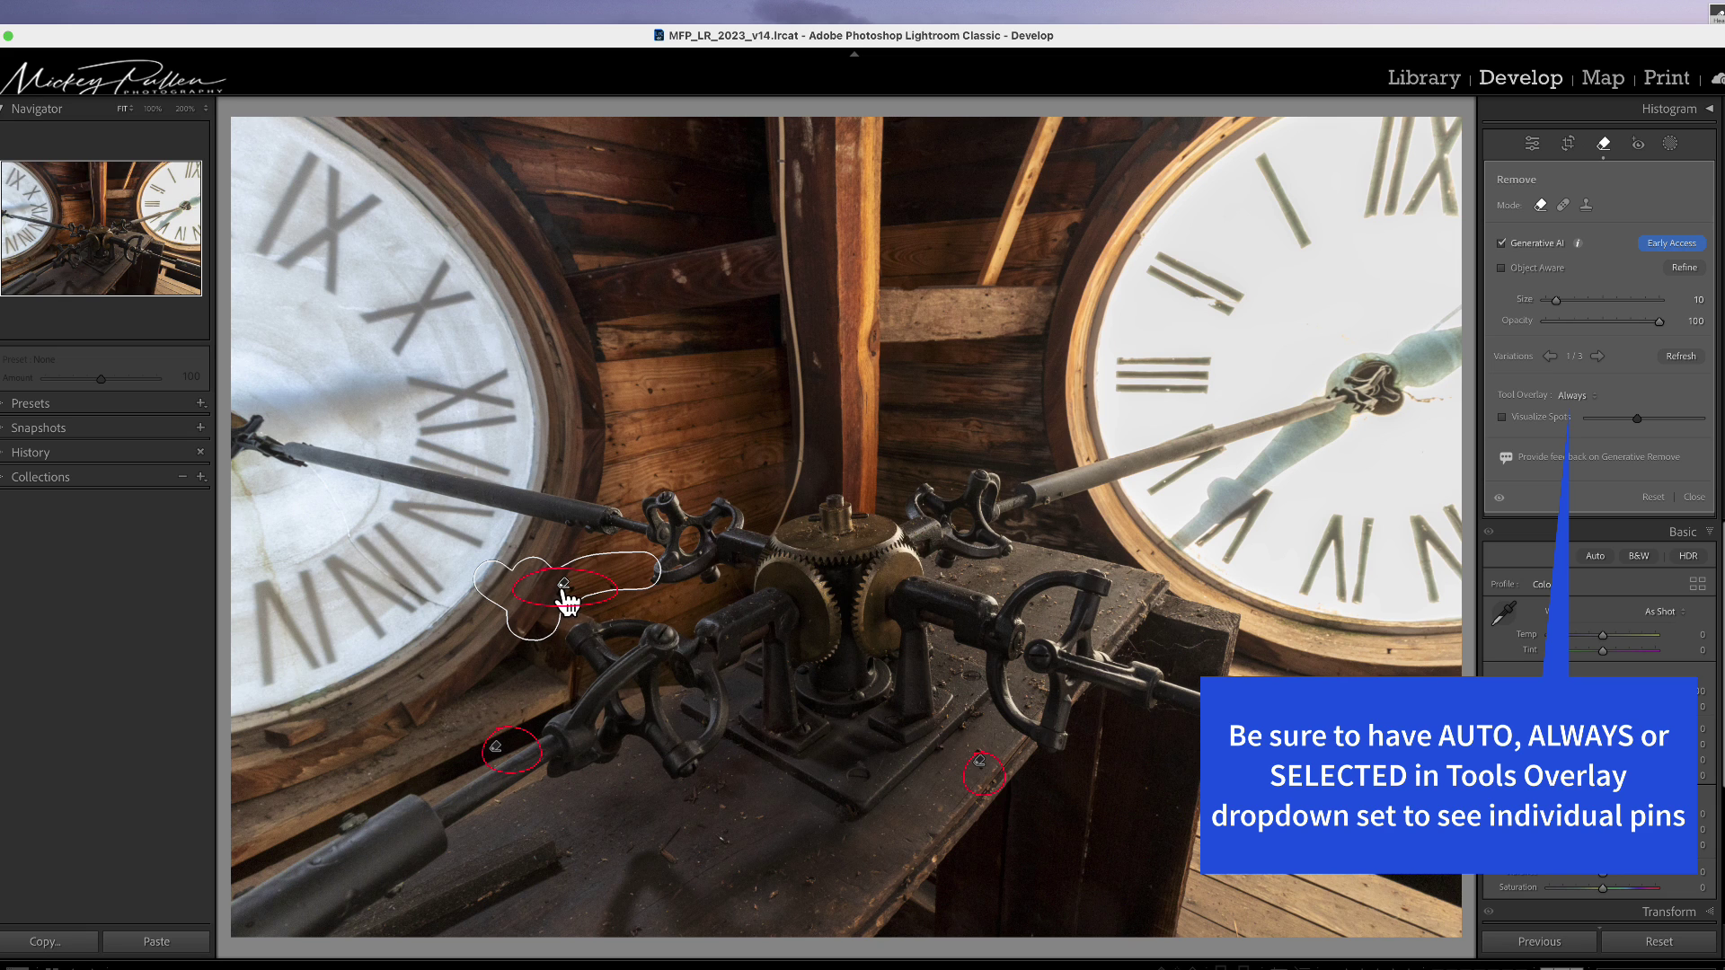
- Step through the generated variations for the removal beside the clock face and for the light bulb removal
left_click(1598, 357)
left_click(1598, 357)
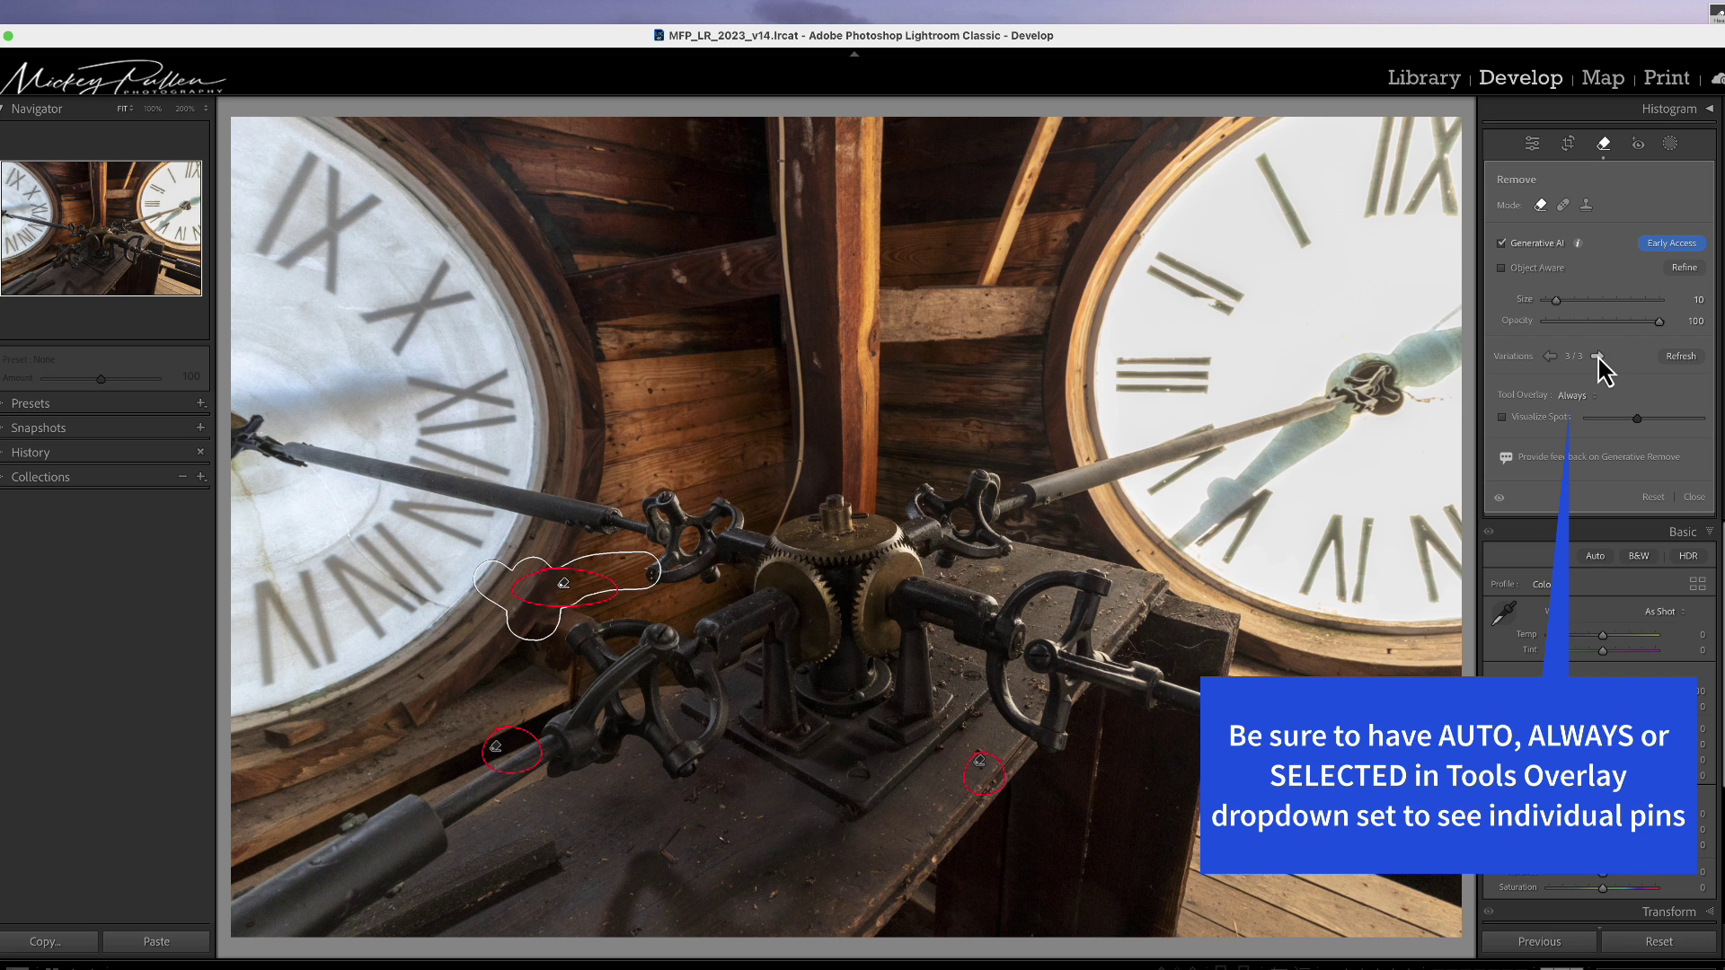
left_click(1597, 357)
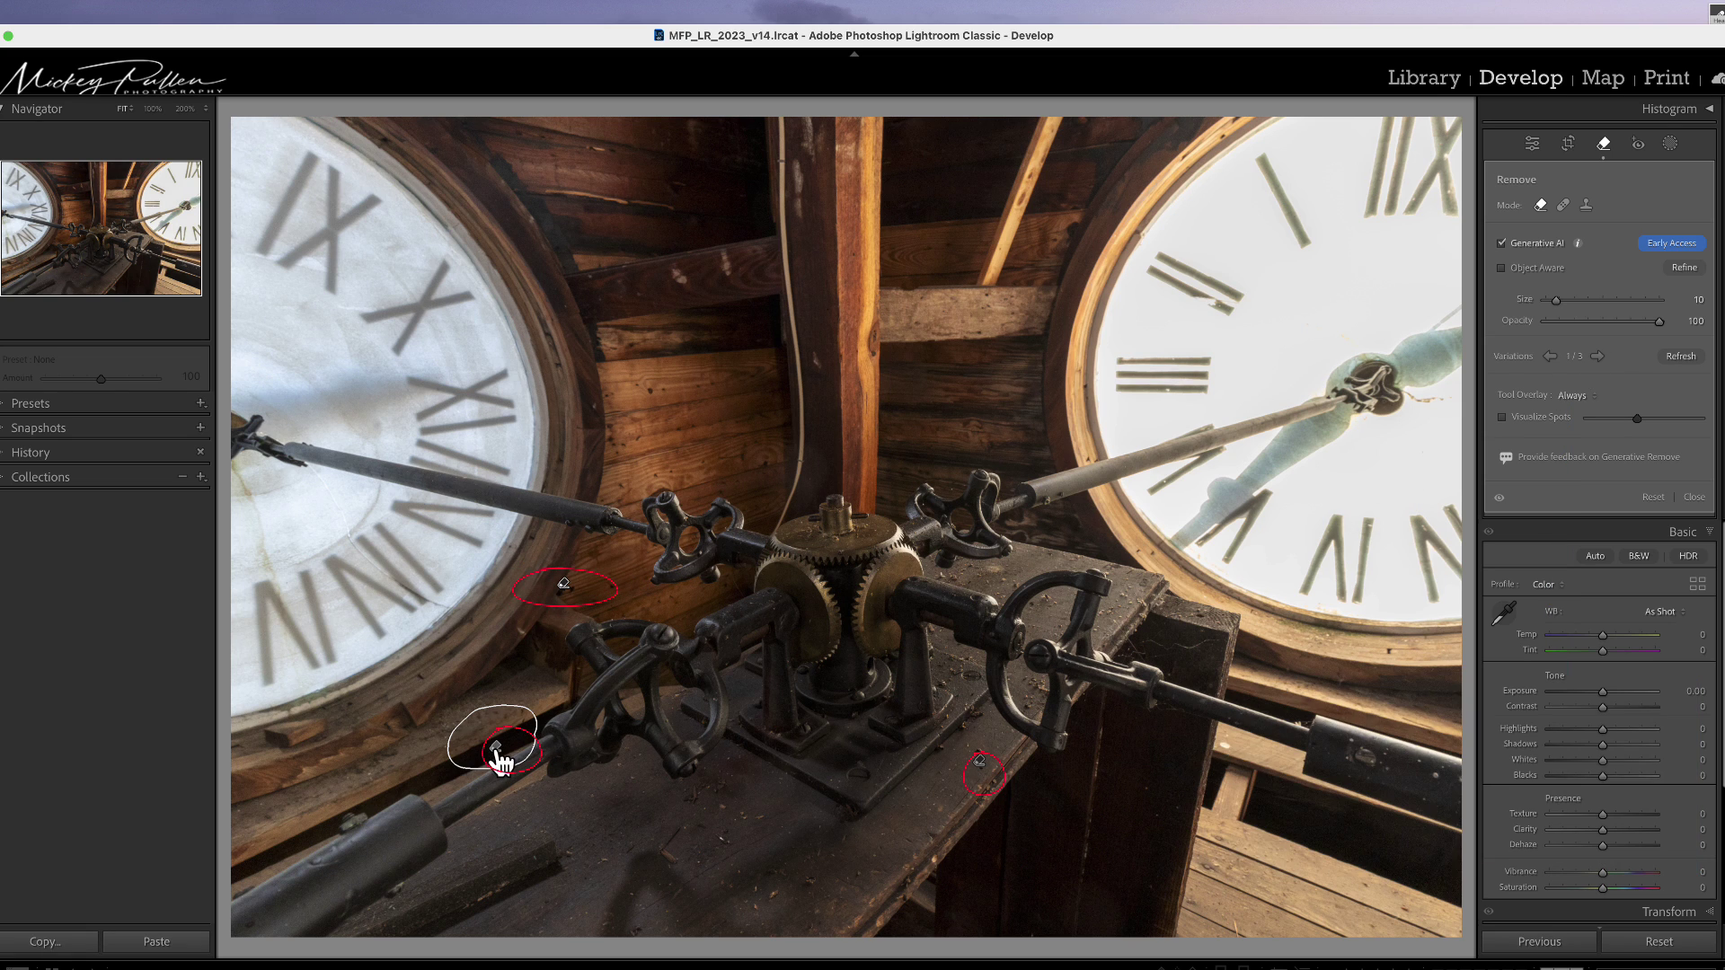
left_click(1598, 357)
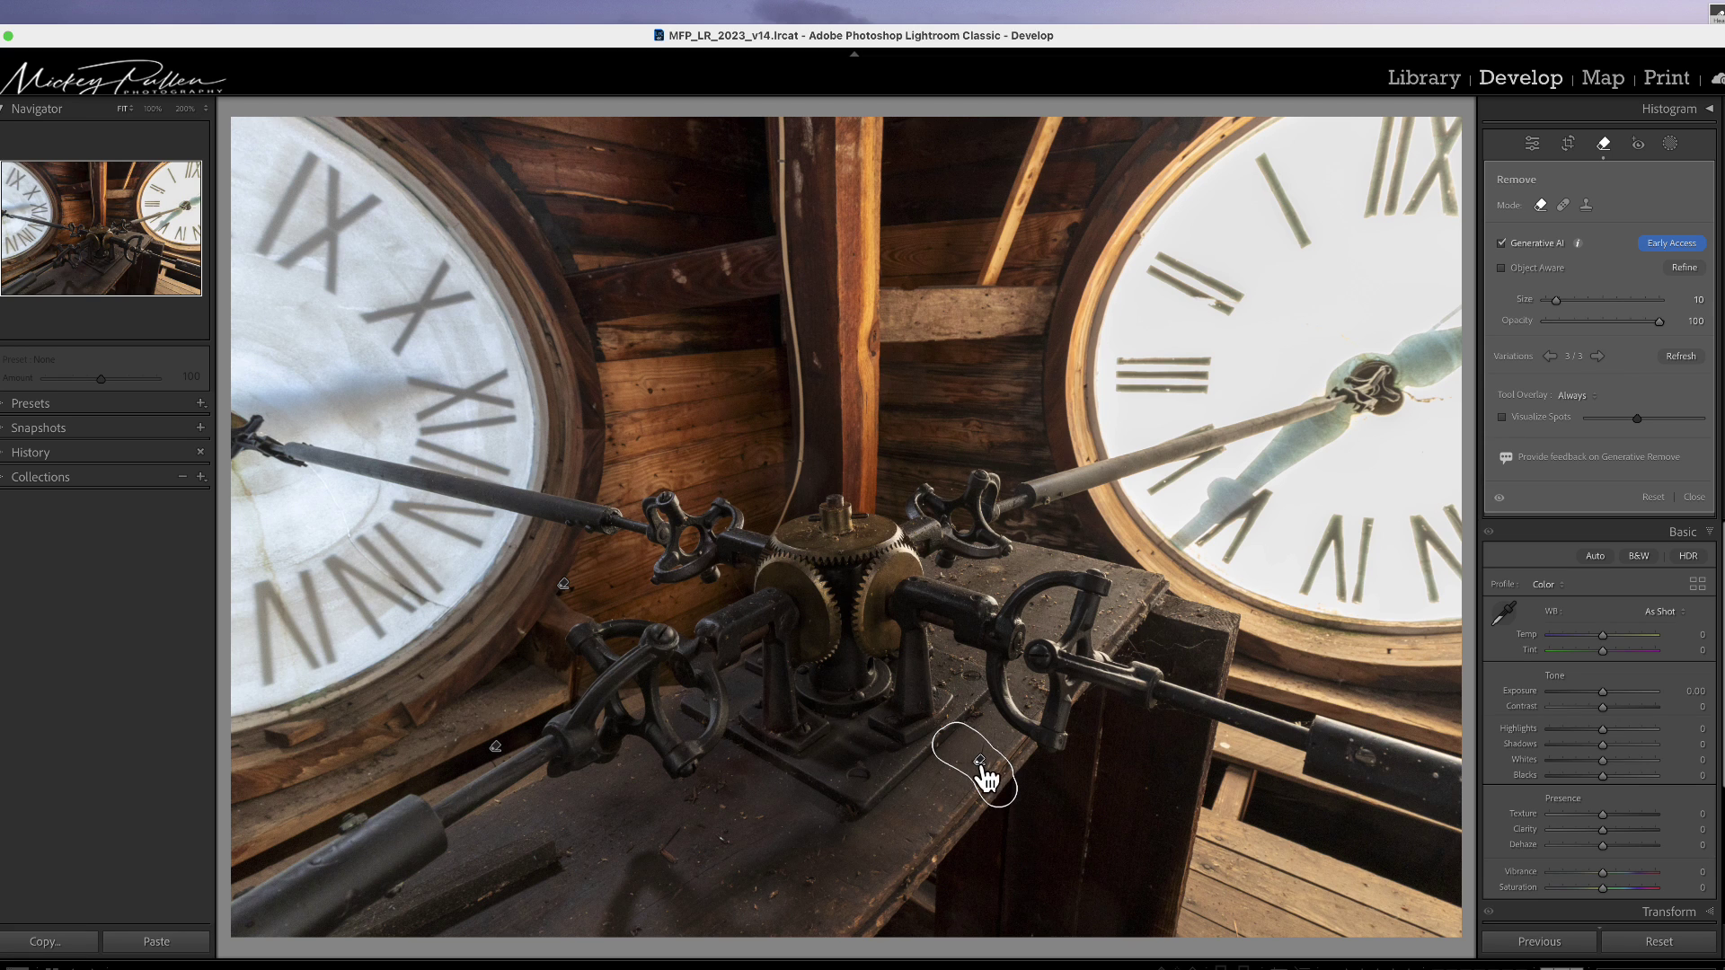
- Nudge the removal area on the table's edge slightly up and to the right, and step through its regenerated variations
left_click_drag(987, 773, 998, 769)
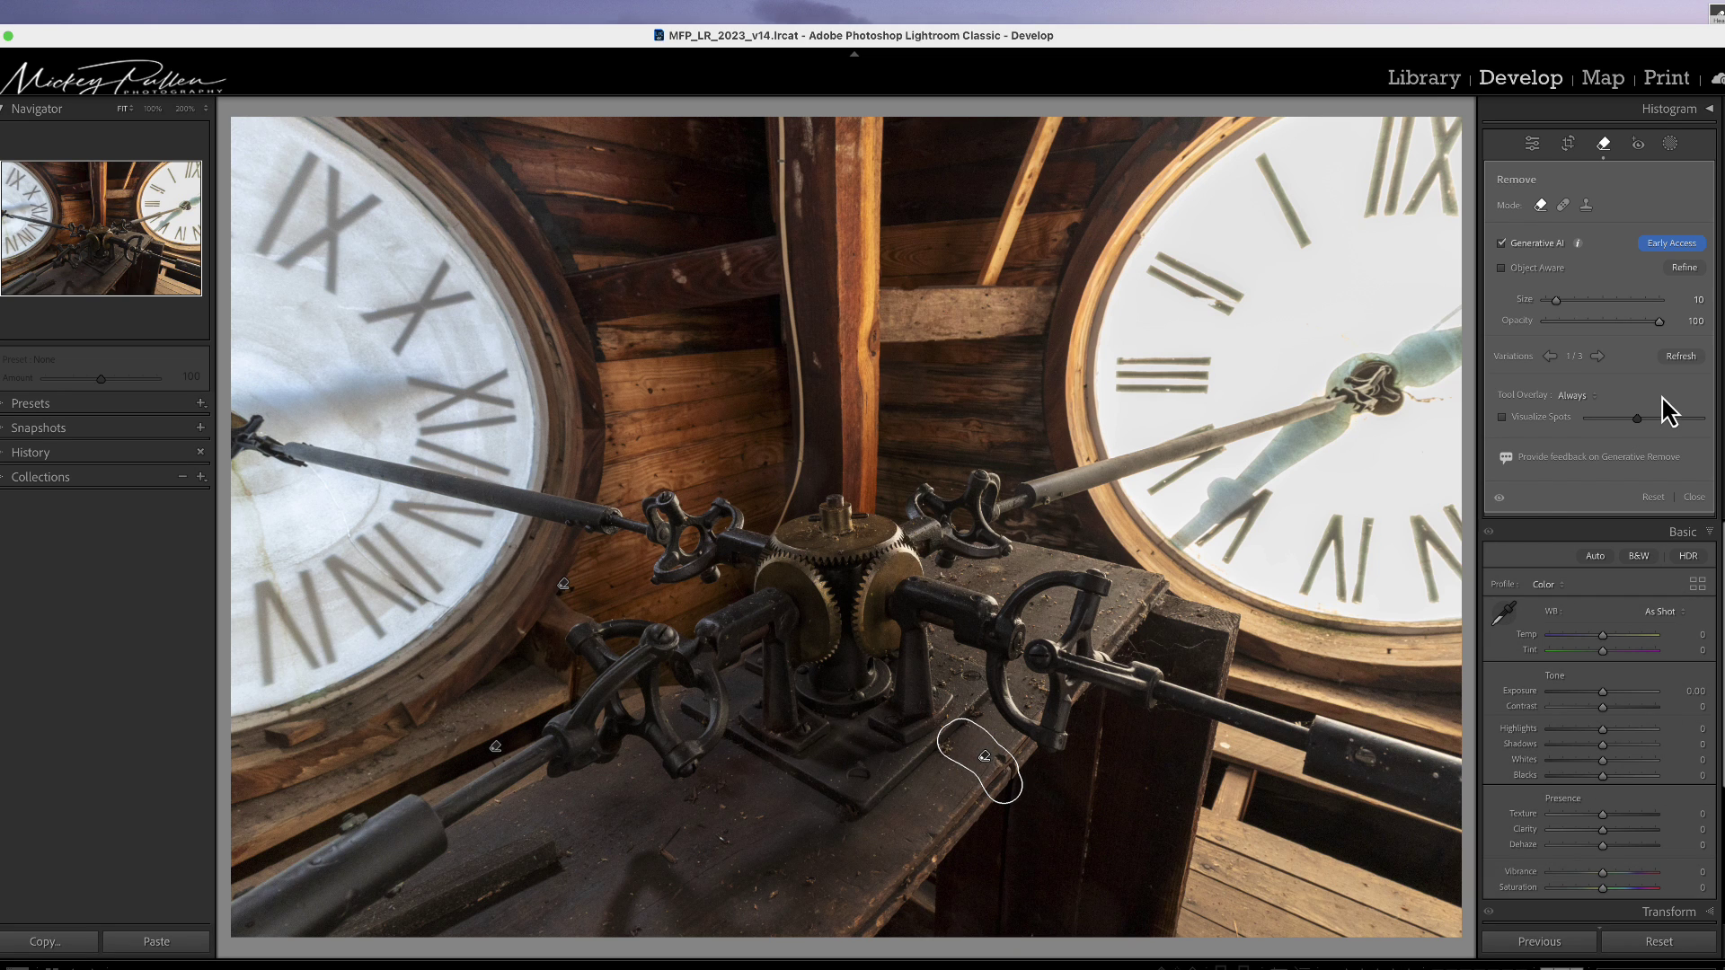
left_click(1597, 357)
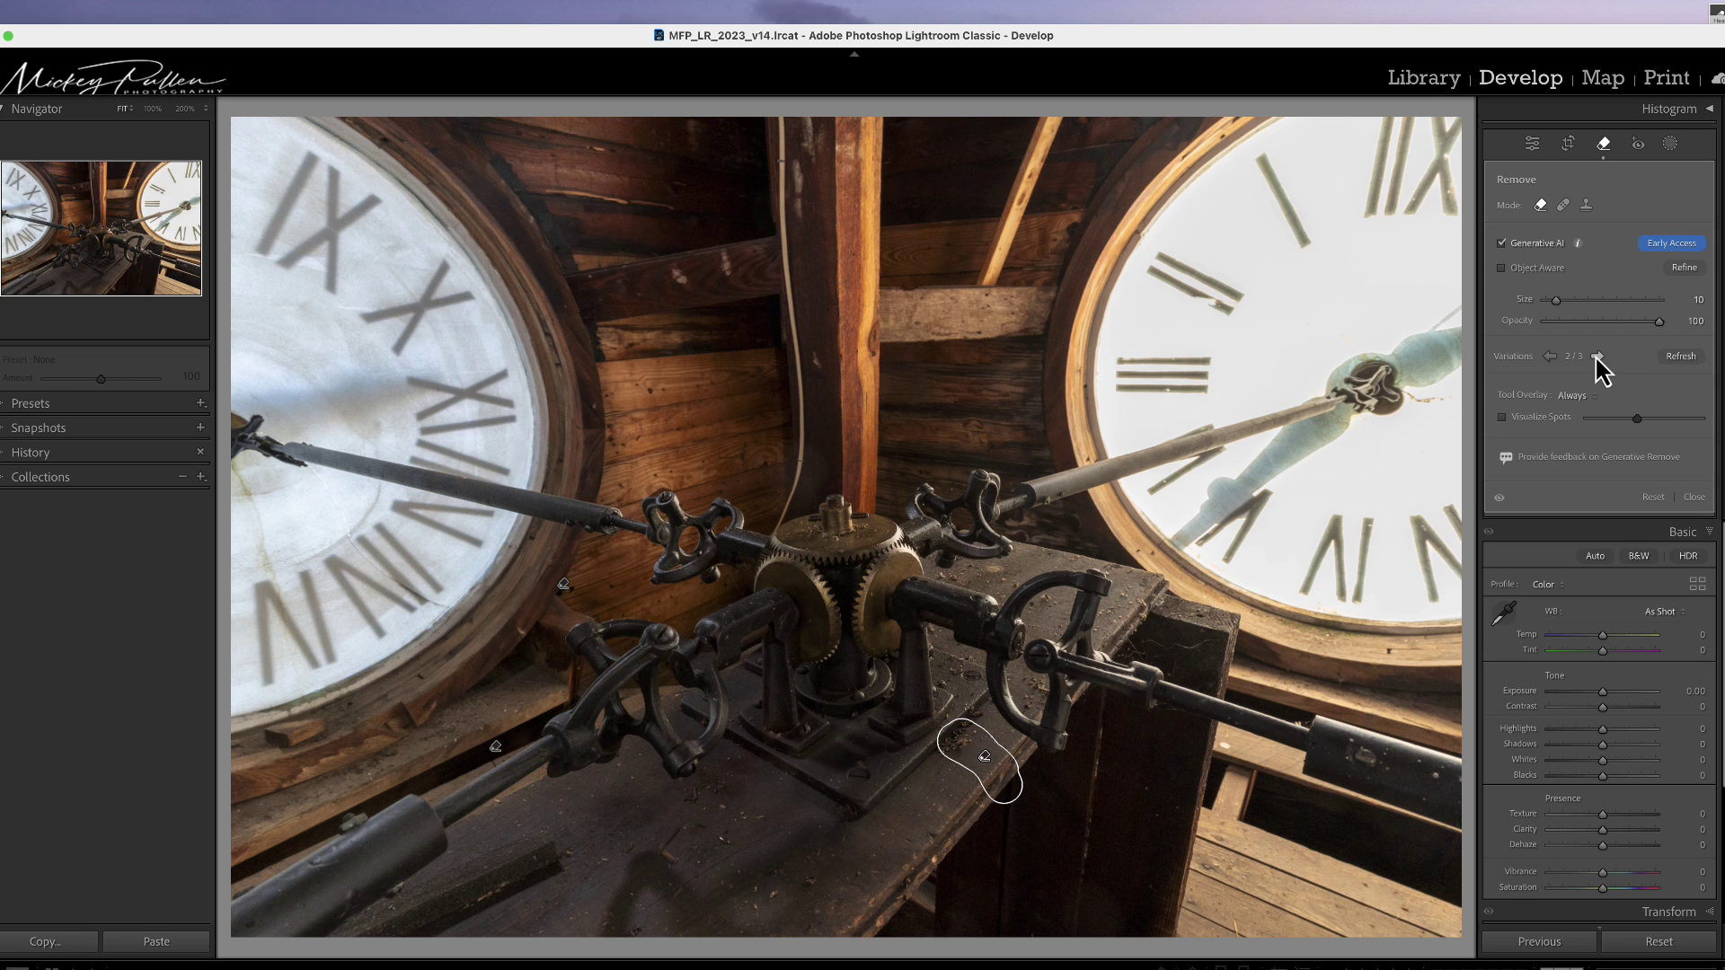
left_click(1597, 357)
left_click(1550, 357)
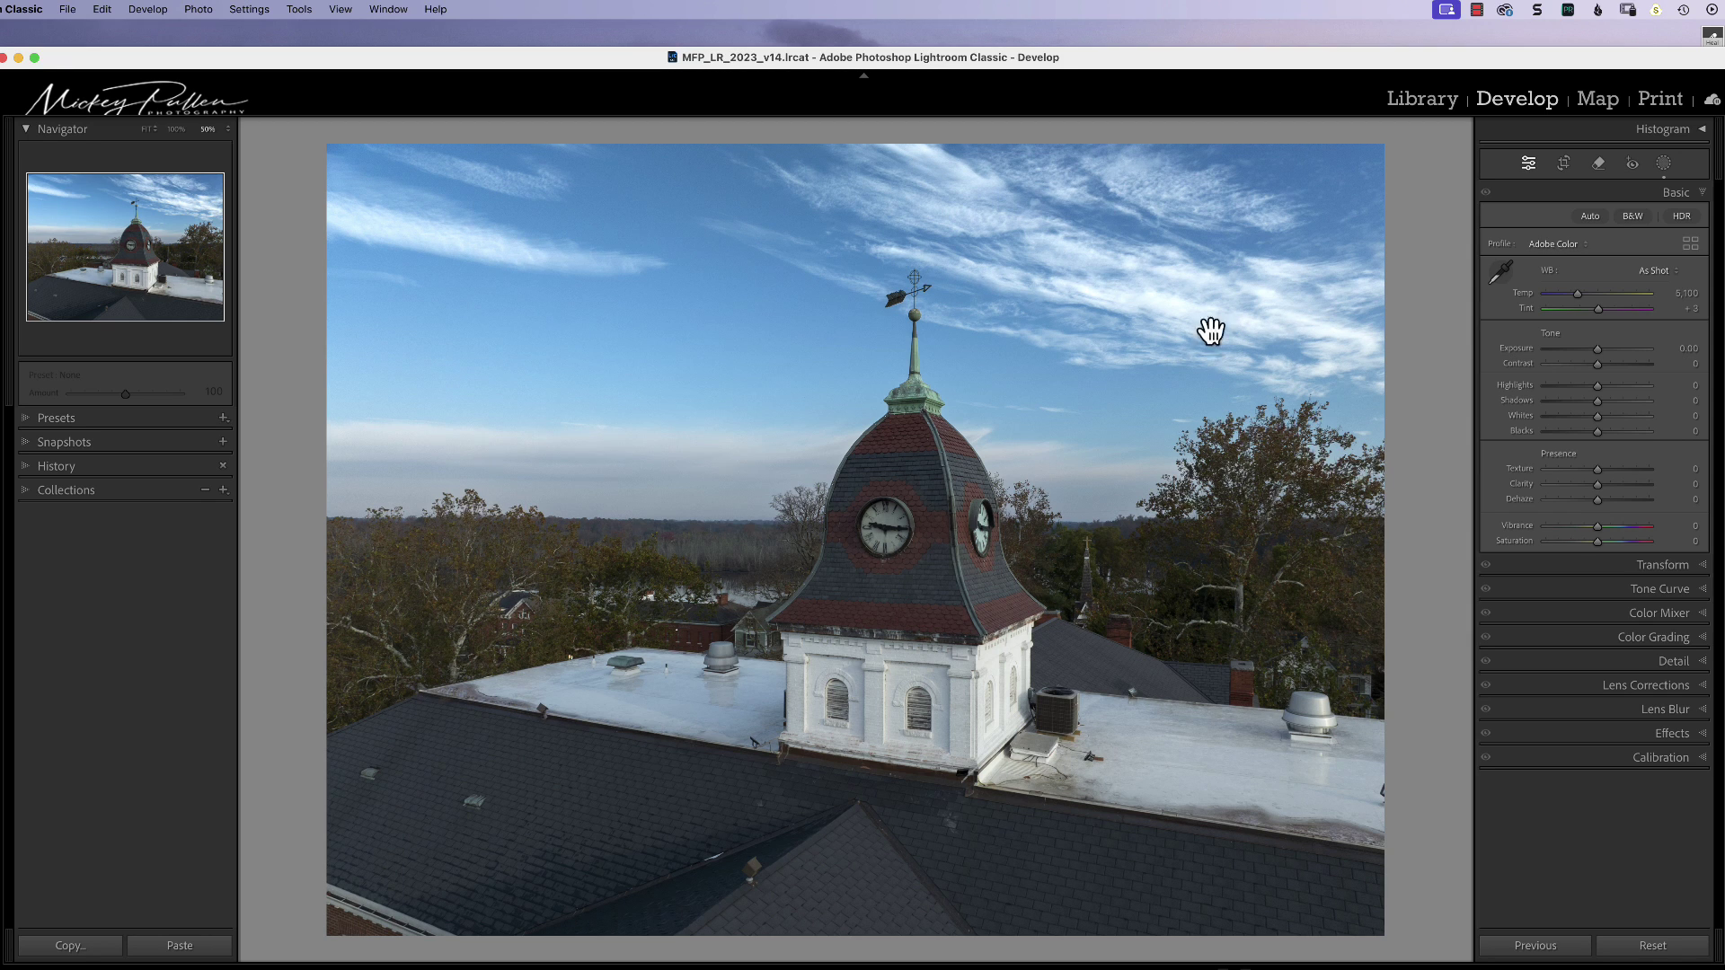
- On the clock tower exterior photo, mask the arrow weathervane above the spire's ball with the Generative AI Remove tool and generate its removal
left_click(1663, 163)
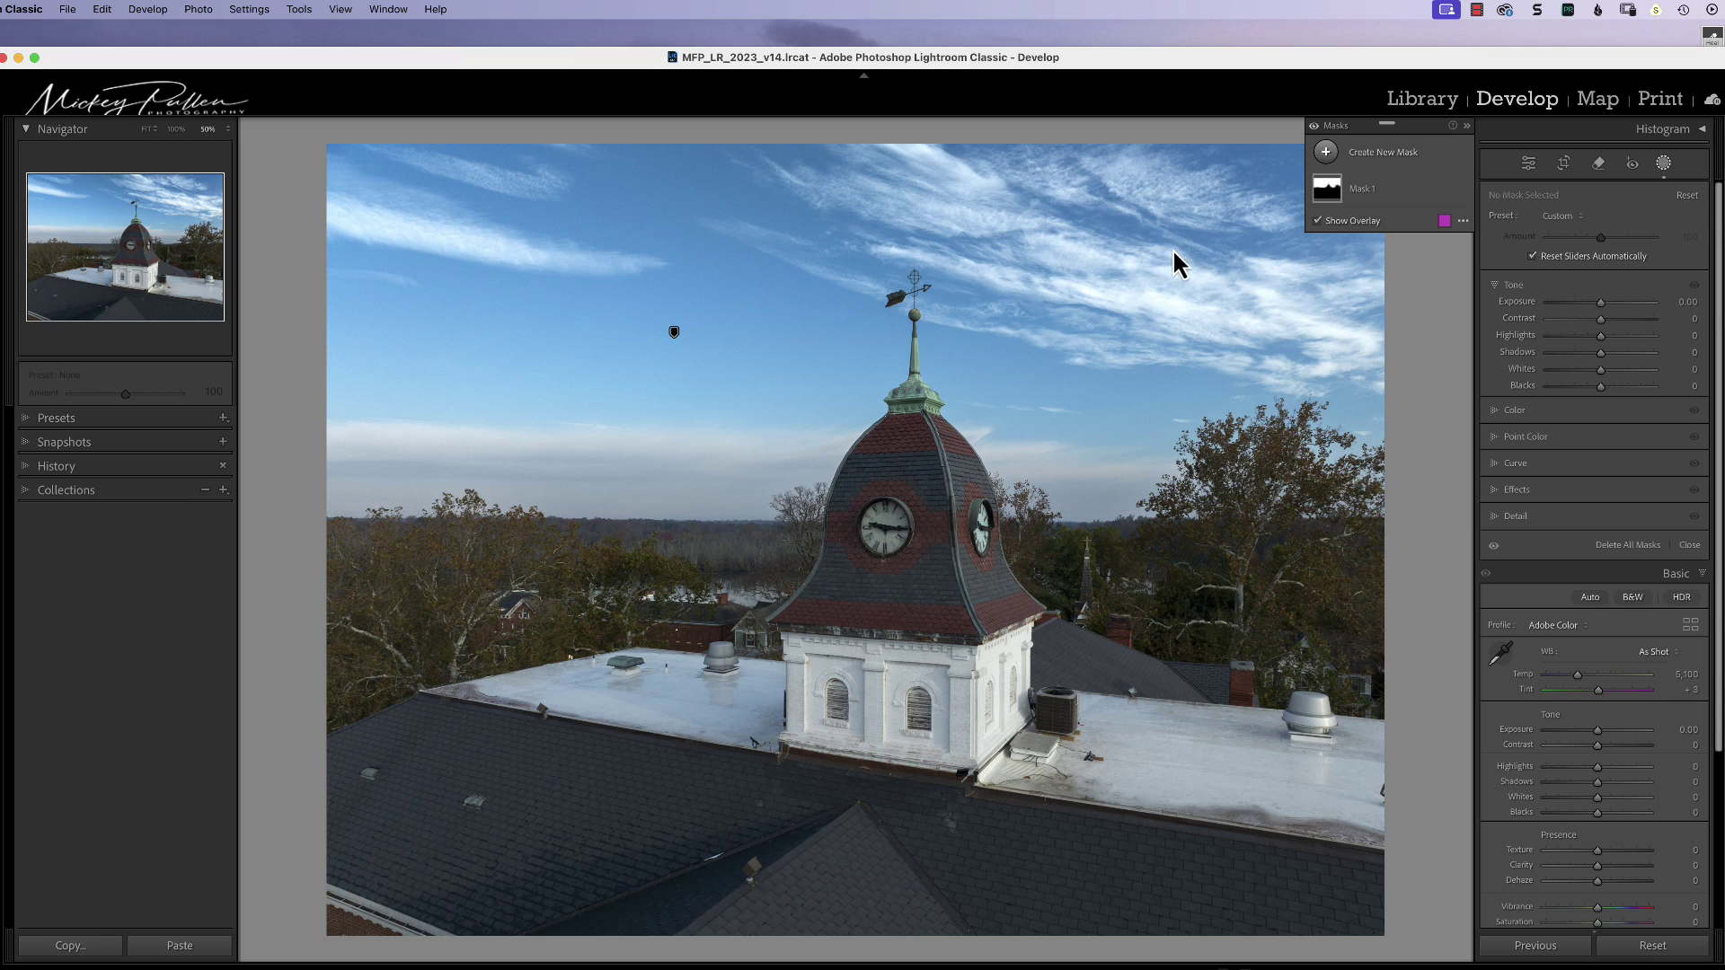
left_click(1600, 163)
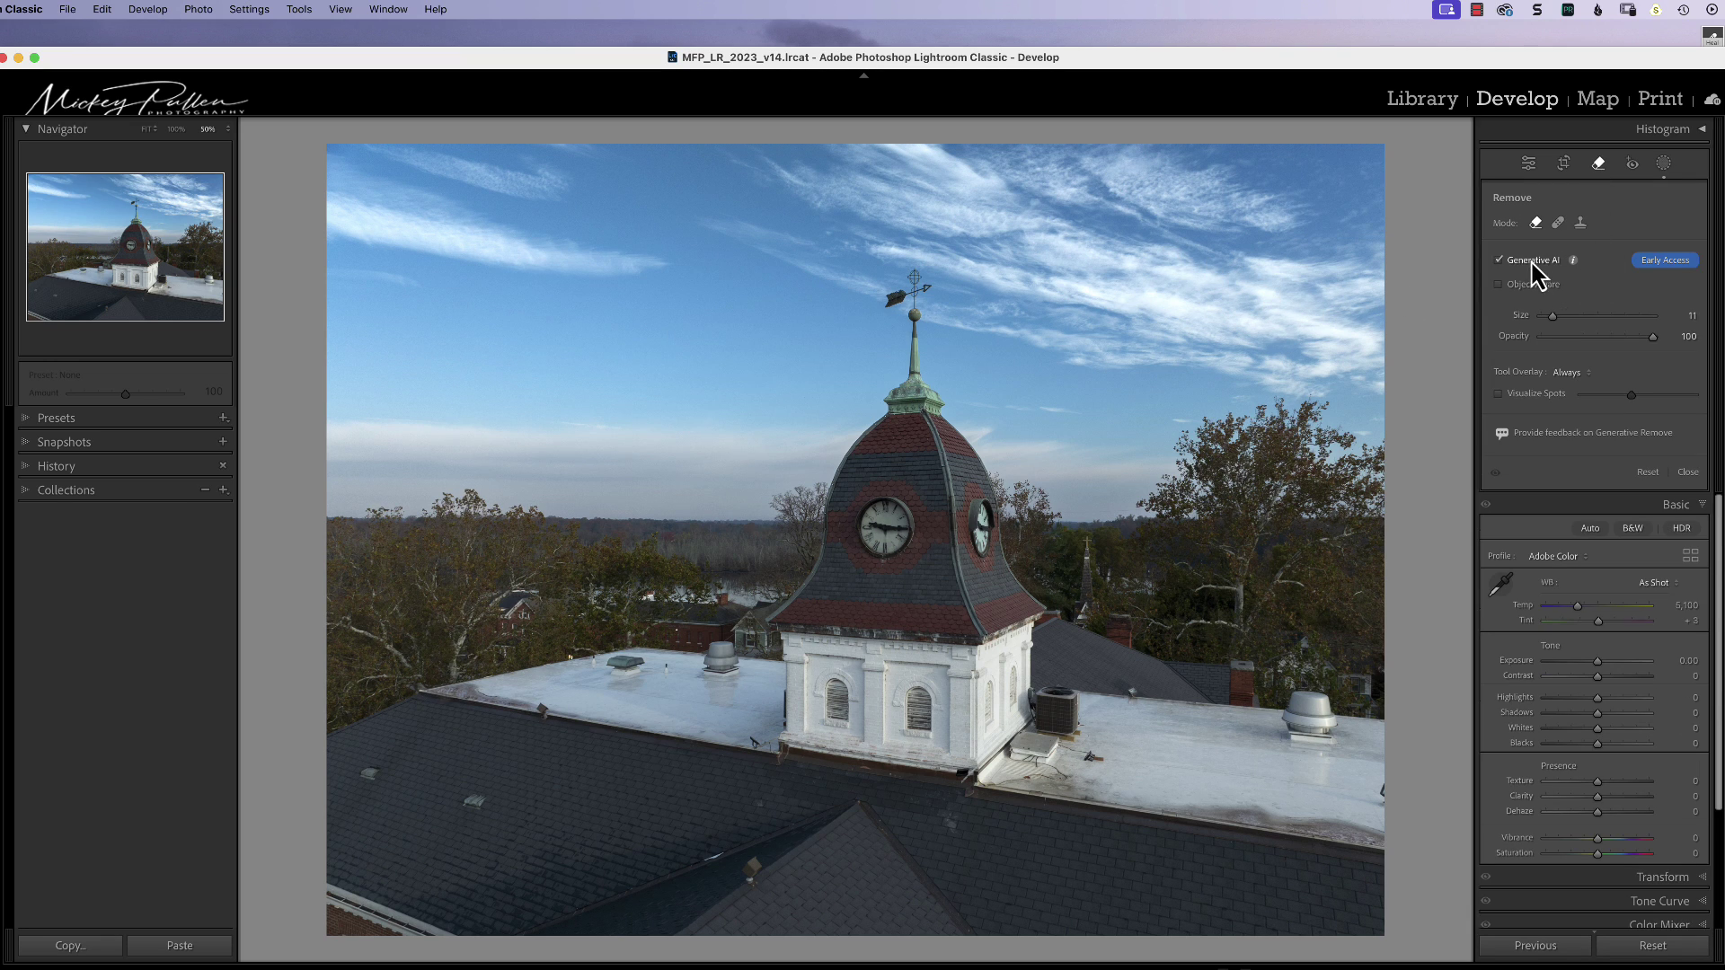
key("super+equal")
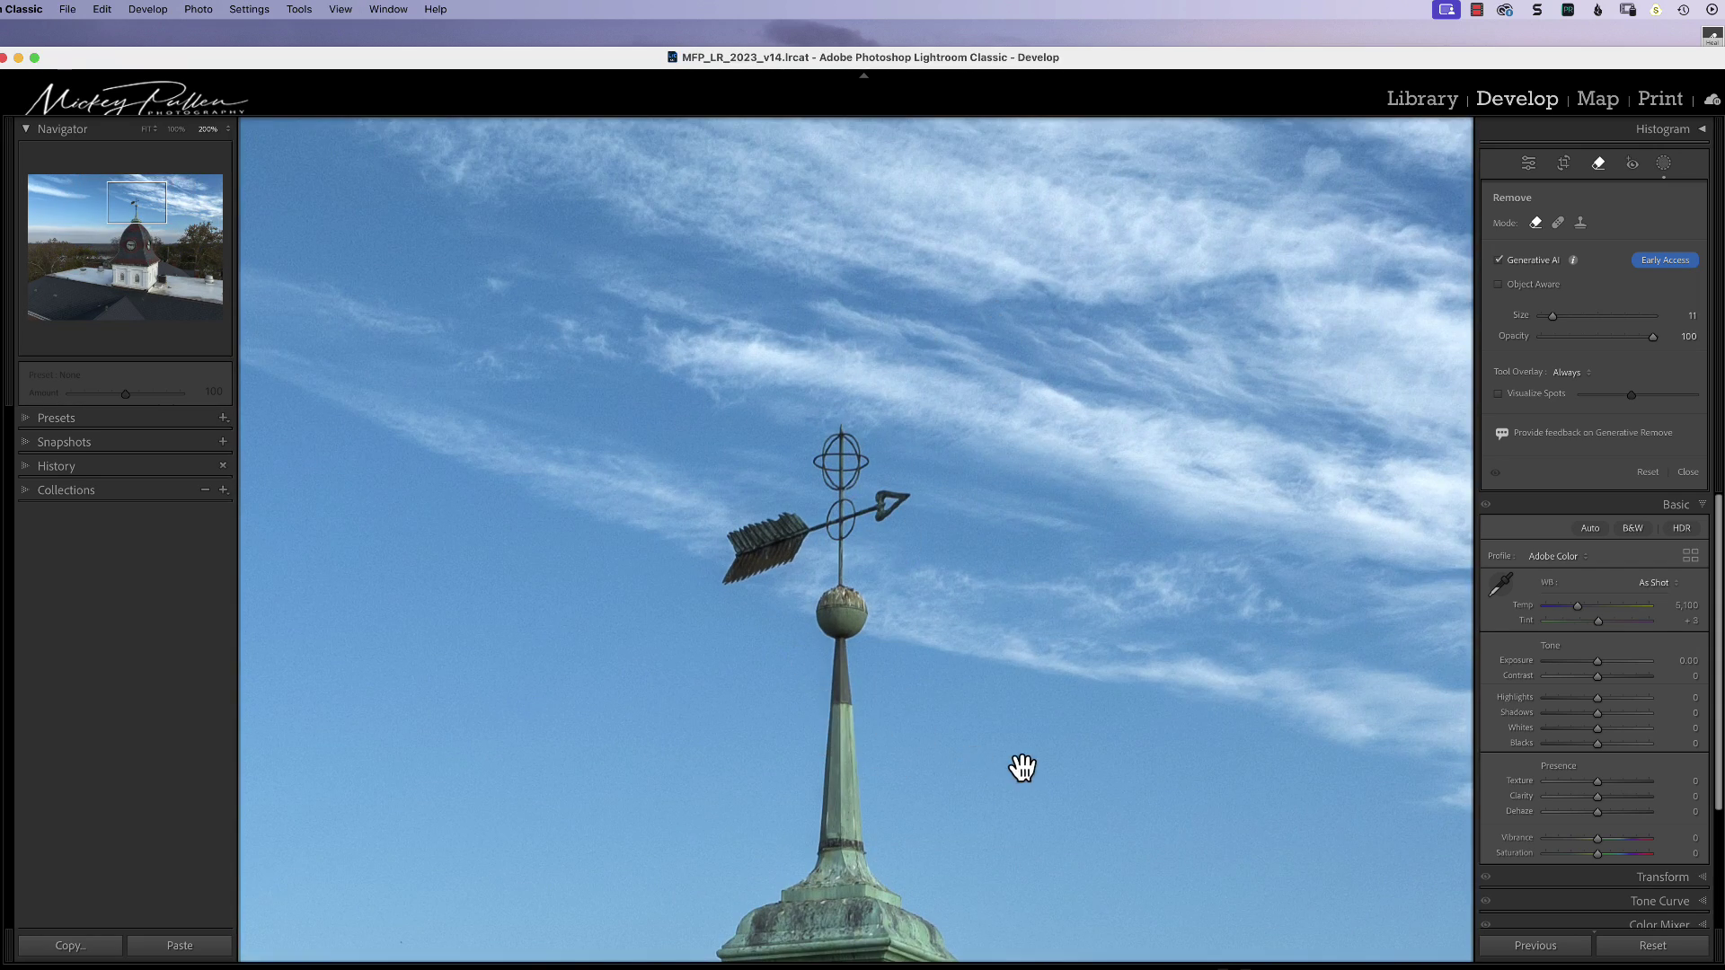
left_click_drag(1013, 762, 1031, 562)
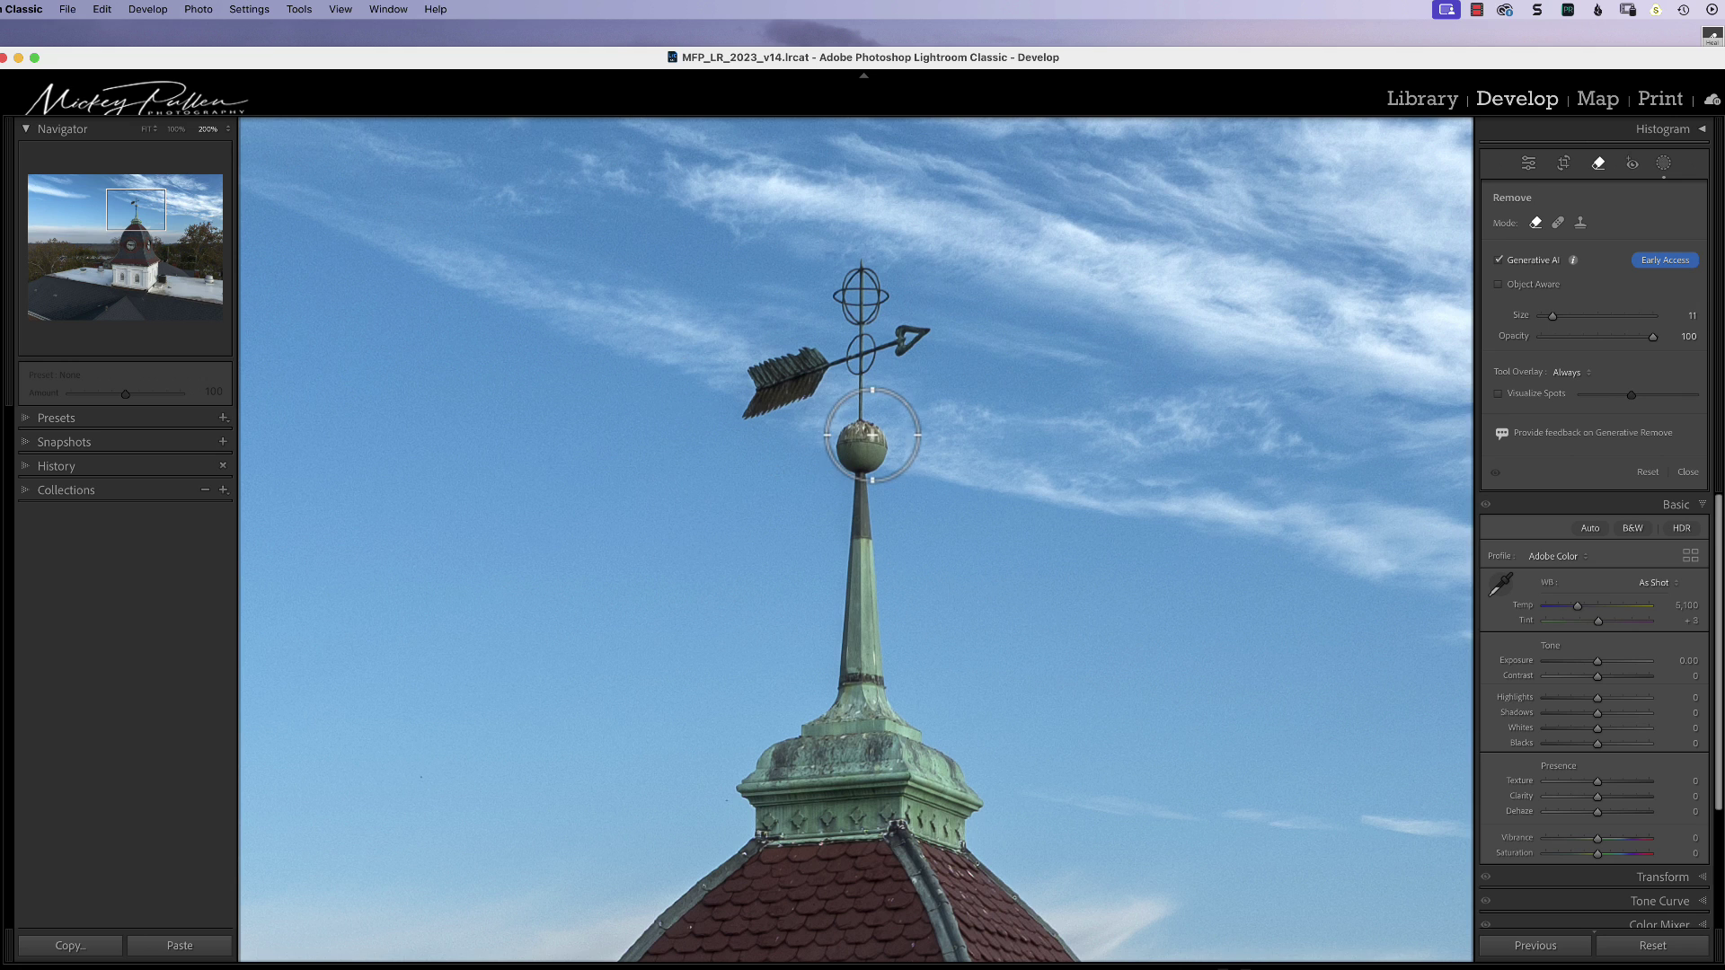
mouse_move(882, 416)
left_mouse_down()
mouse_move(711, 424)
mouse_move(732, 329)
mouse_move(795, 274)
mouse_move(847, 245)
mouse_move(901, 260)
mouse_move(955, 364)
mouse_move(921, 394)
mouse_move(746, 402)
mouse_move(760, 352)
mouse_move(762, 391)
mouse_move(775, 371)
mouse_move(802, 389)
mouse_move(909, 336)
mouse_move(924, 366)
mouse_move(892, 379)
mouse_move(926, 337)
mouse_move(849, 277)
mouse_move(769, 335)
mouse_move(857, 333)
mouse_move(909, 304)
mouse_move(878, 278)
mouse_move(830, 311)
mouse_move(859, 314)
mouse_move(853, 378)
left_mouse_up()
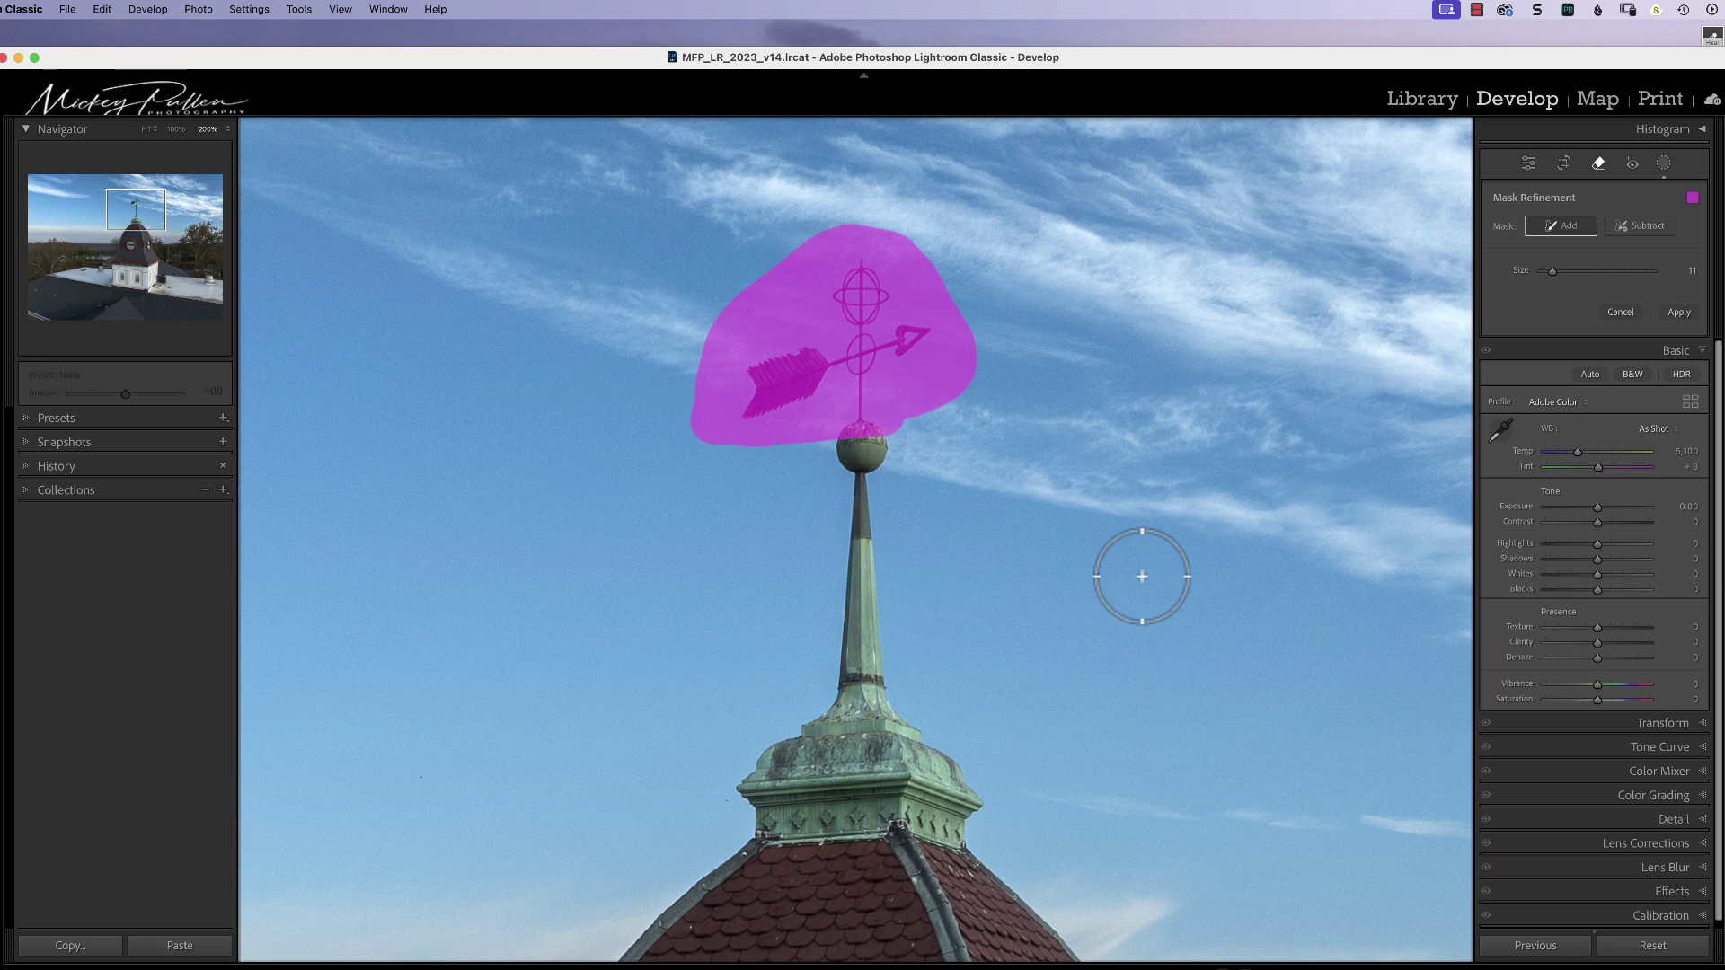
left_click(1680, 312)
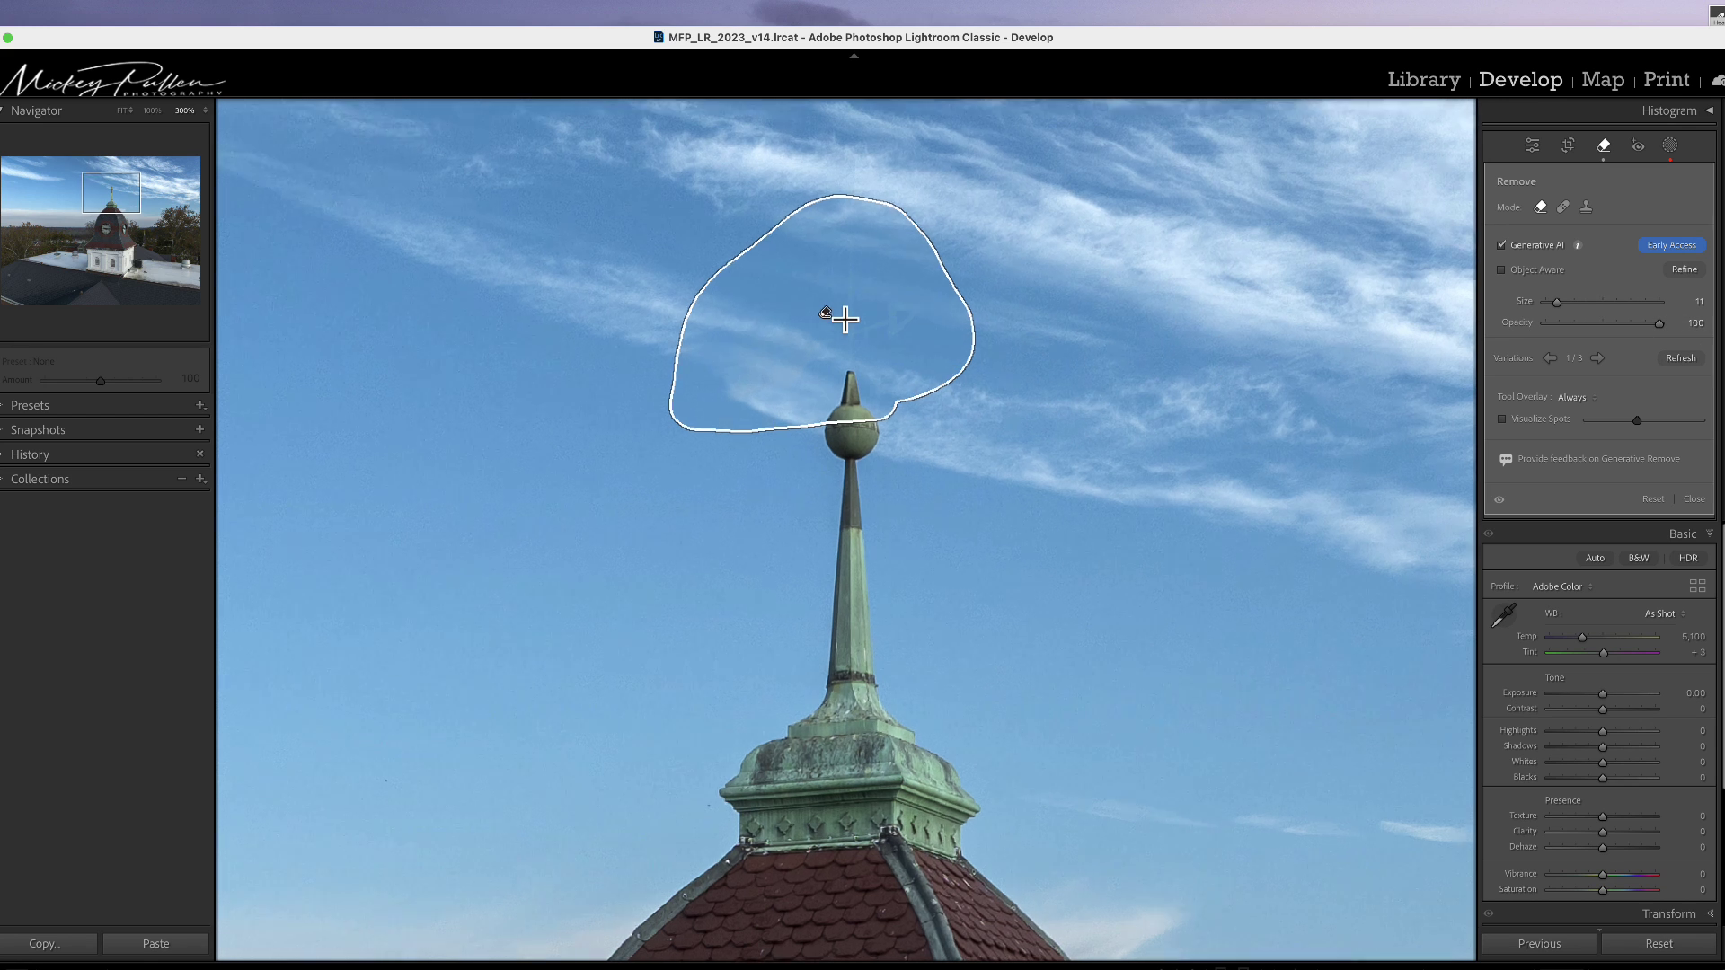
- Inspect the ghosting where the weathervane was, update the AI masks for Mask 1, and reopen that mask's options
key("super+equal")
left_click_drag(952, 269, 985, 674)
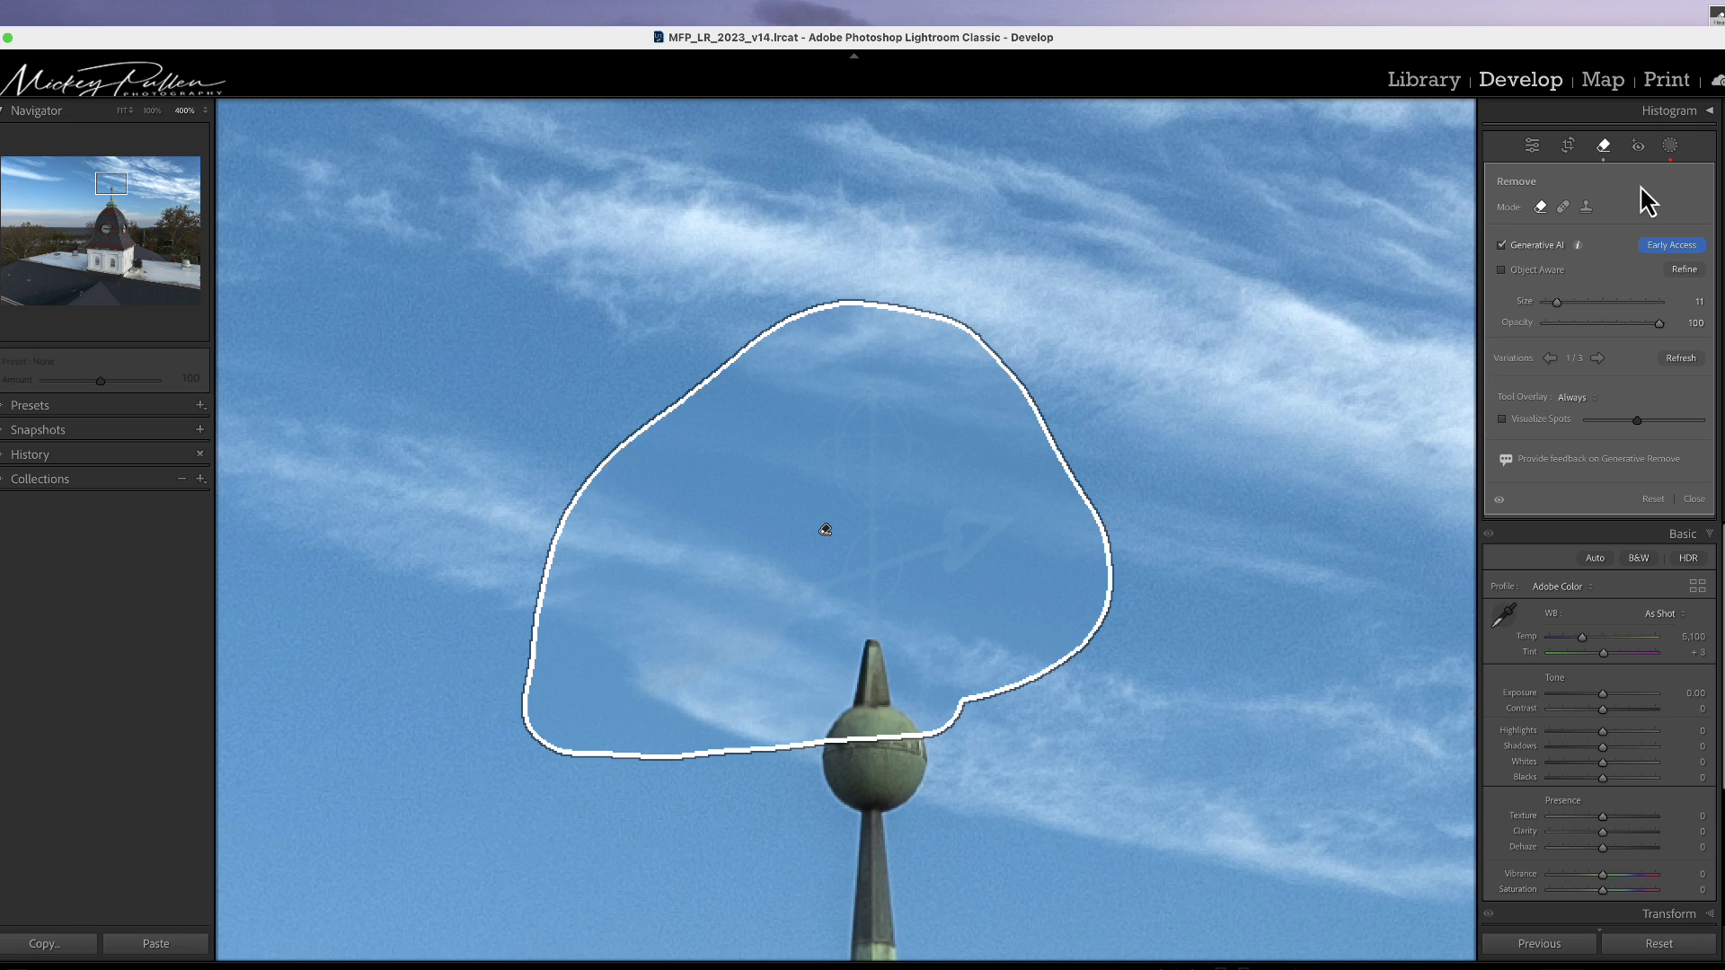
left_click(1670, 145)
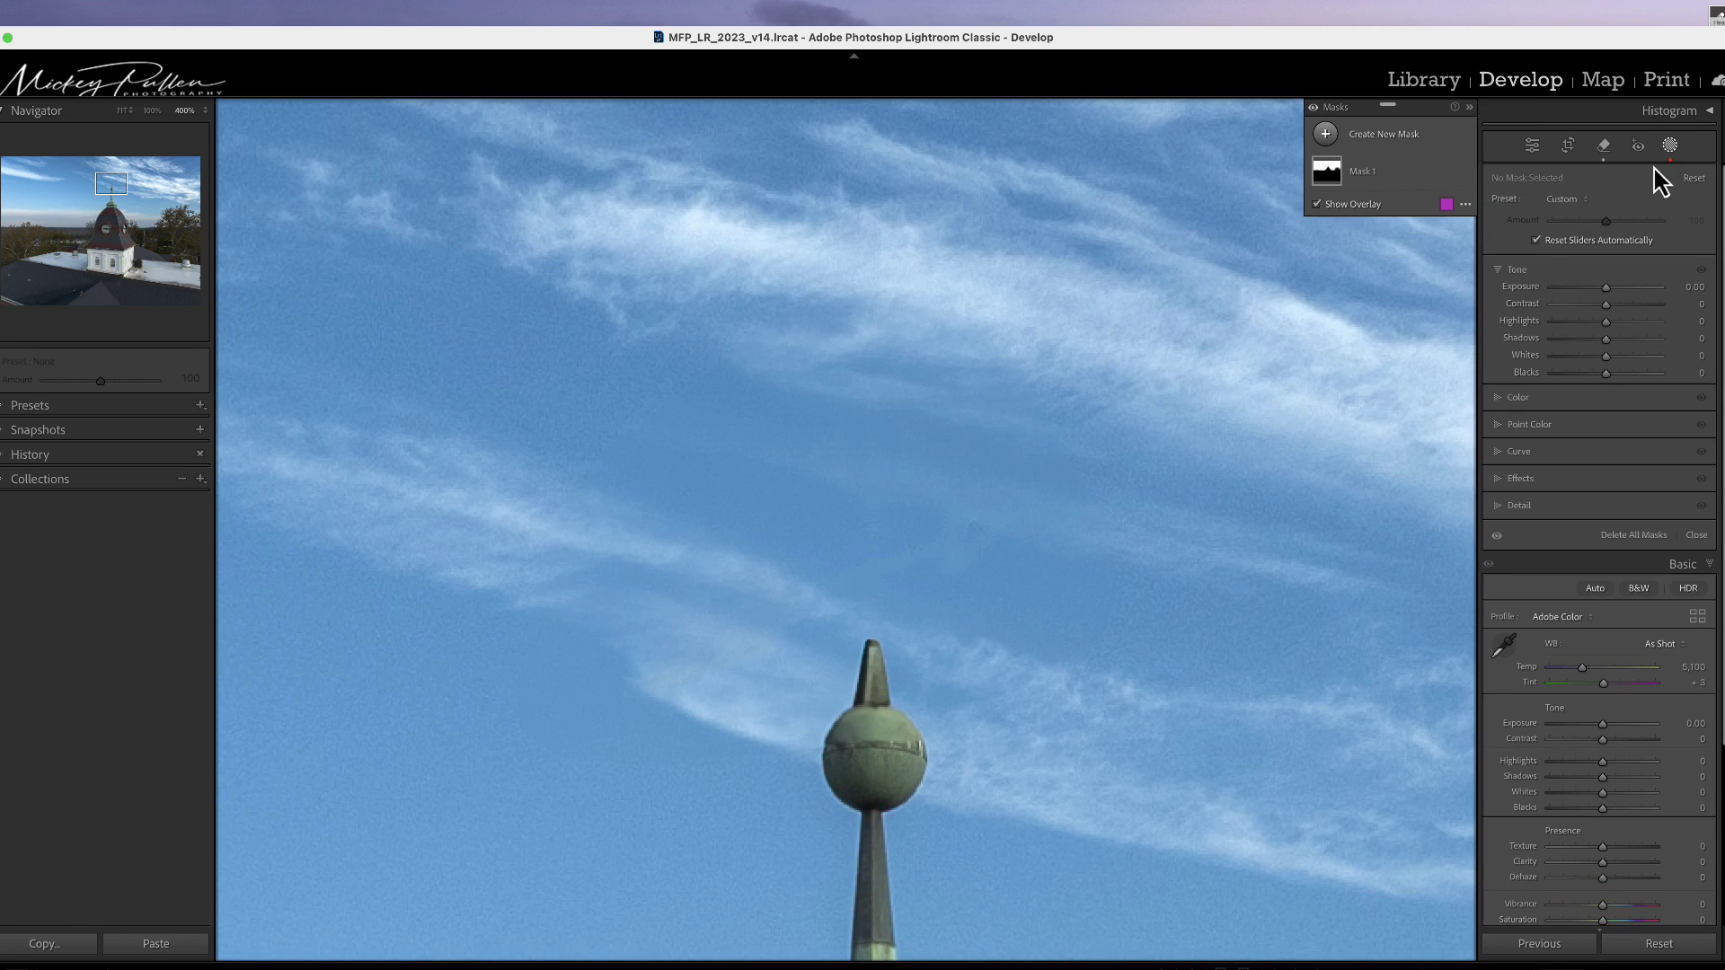
left_click(1447, 172)
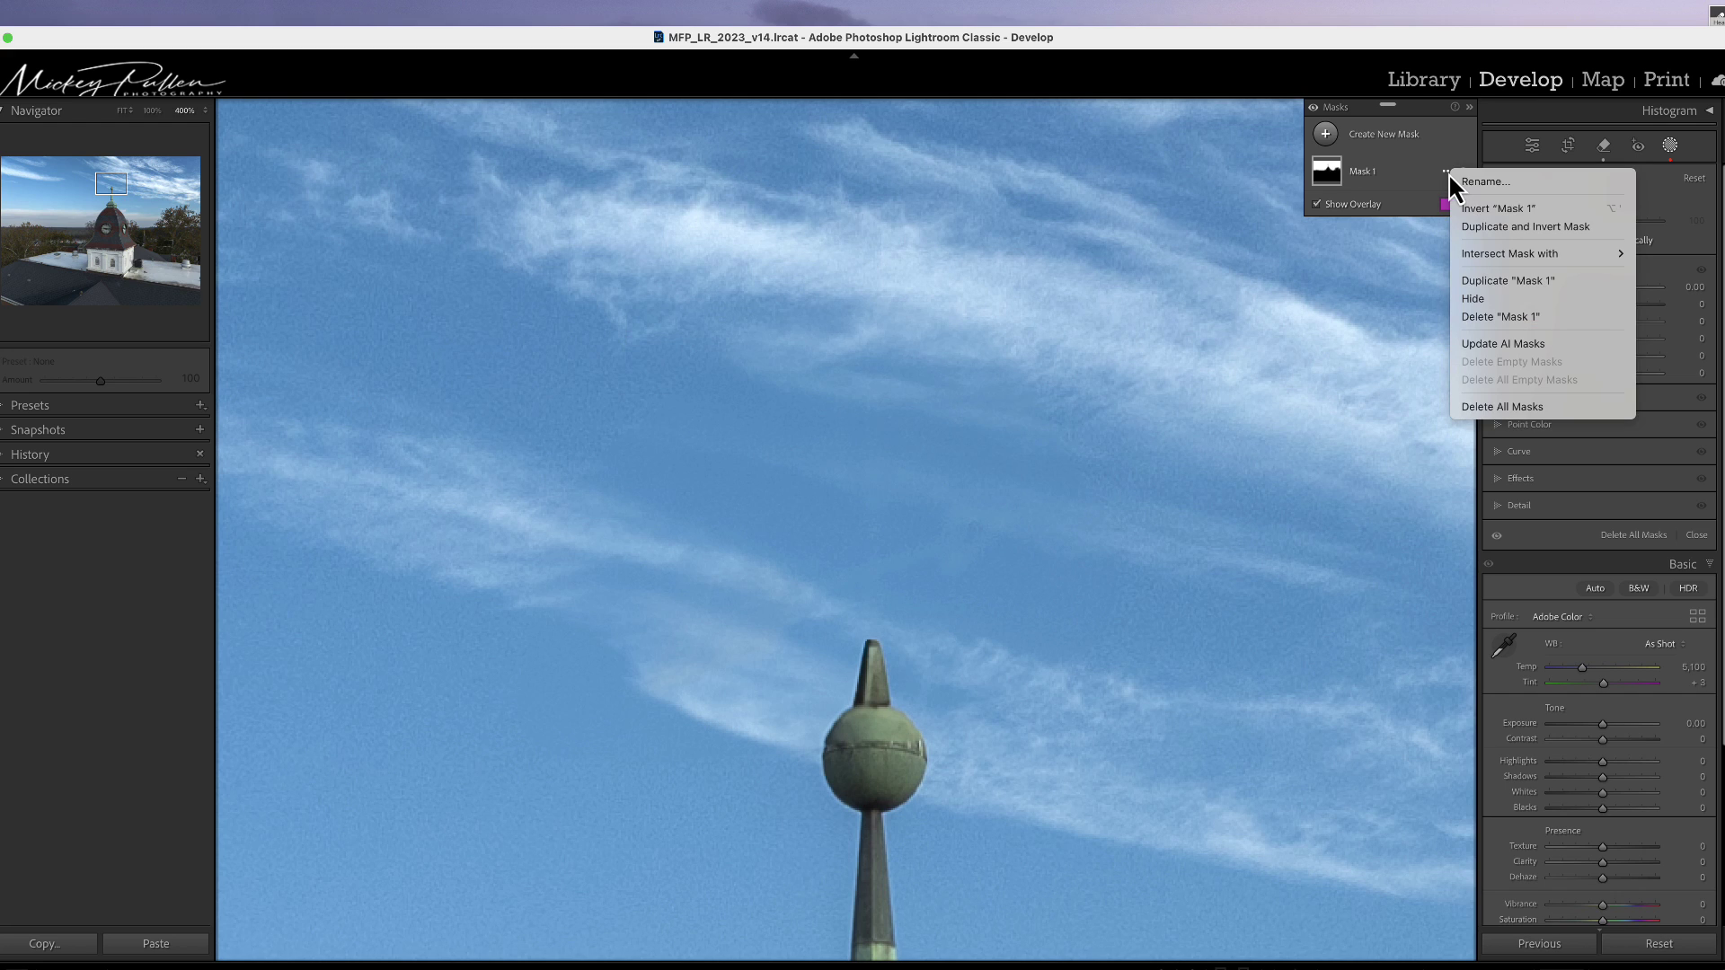
left_click(1494, 346)
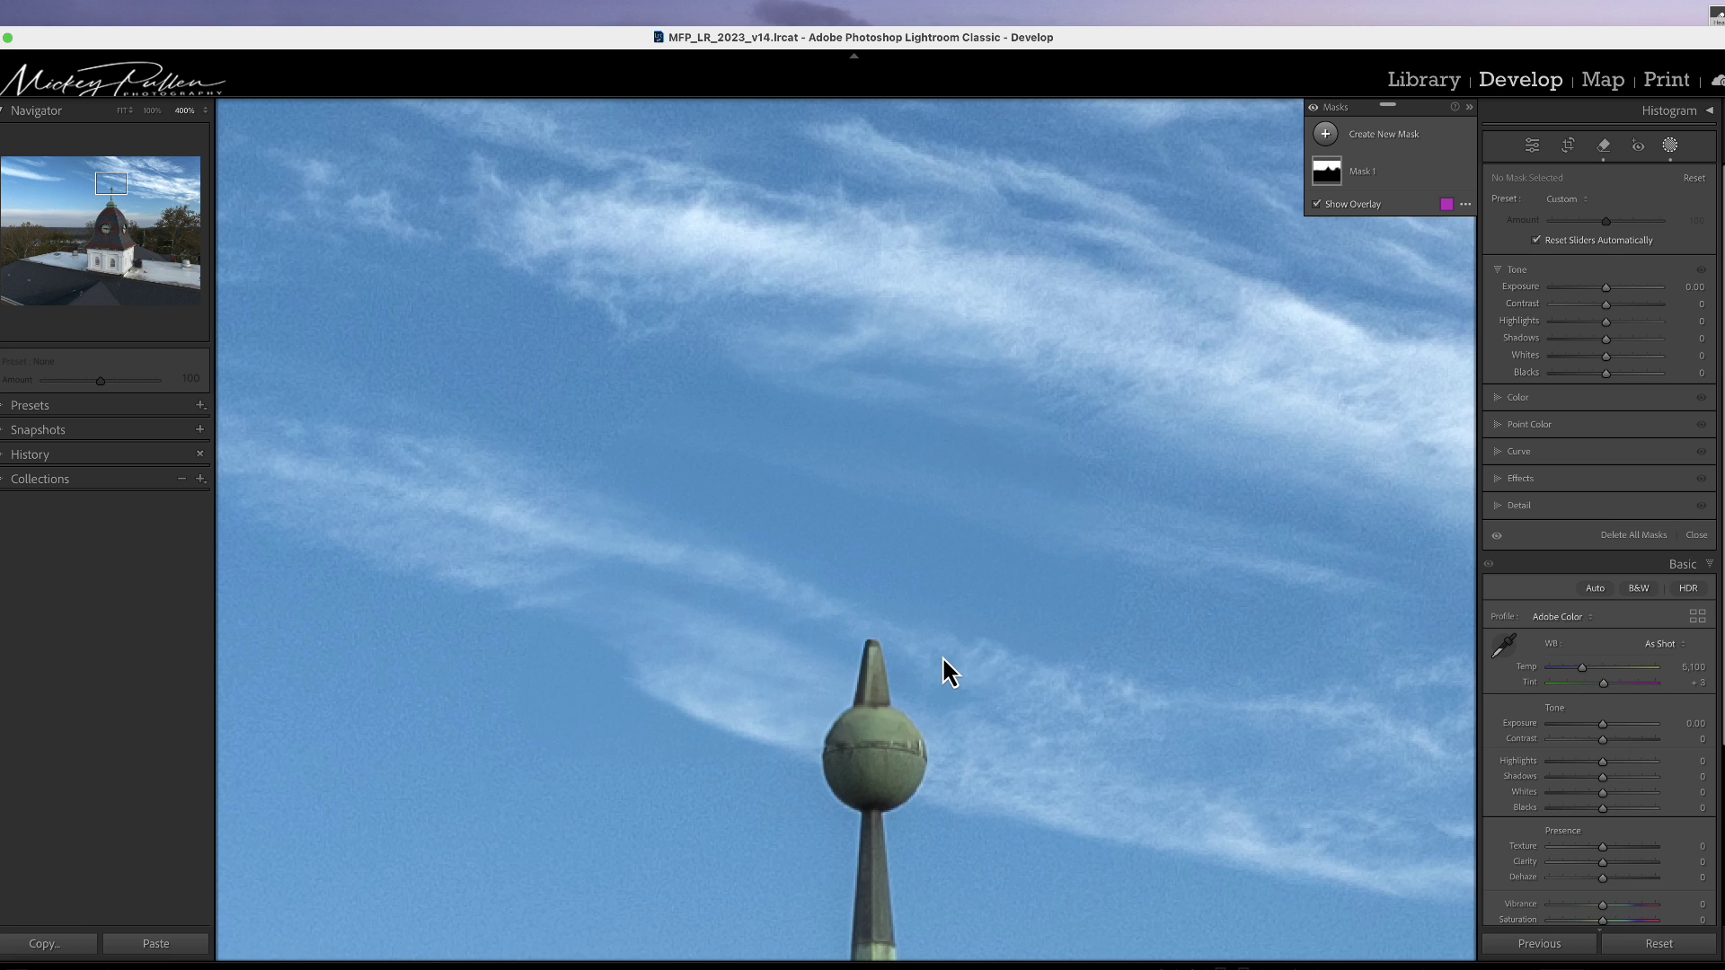
scroll(942, 656, "down", 5)
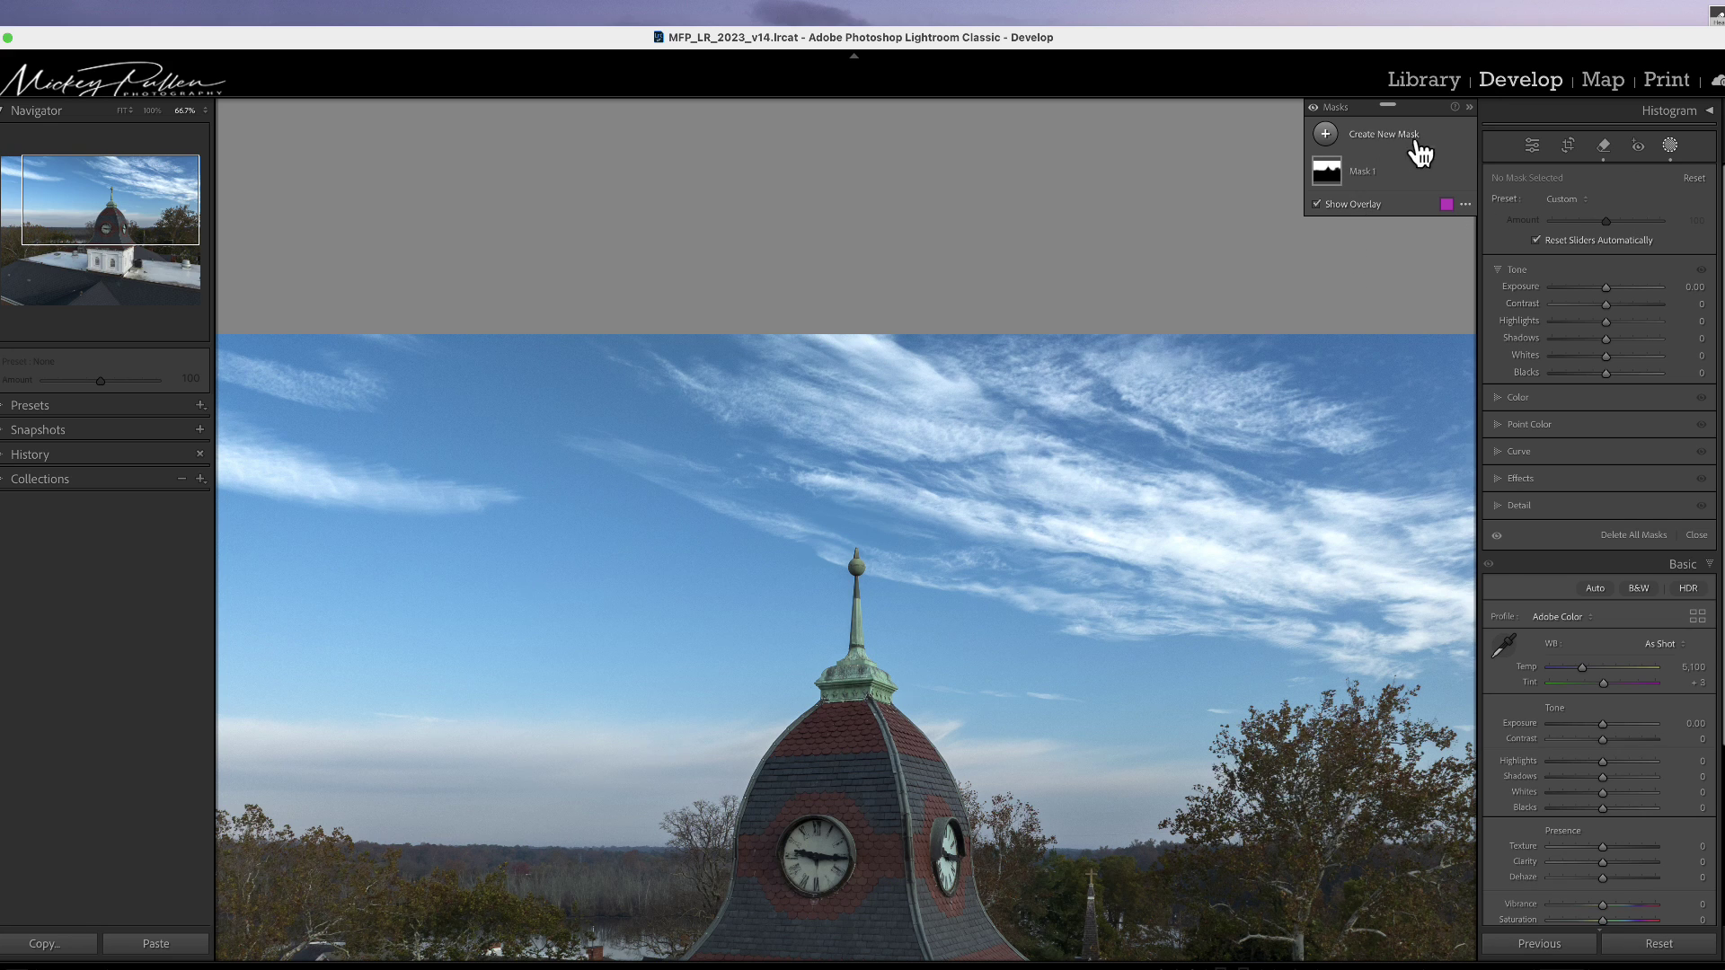
left_click(1445, 171)
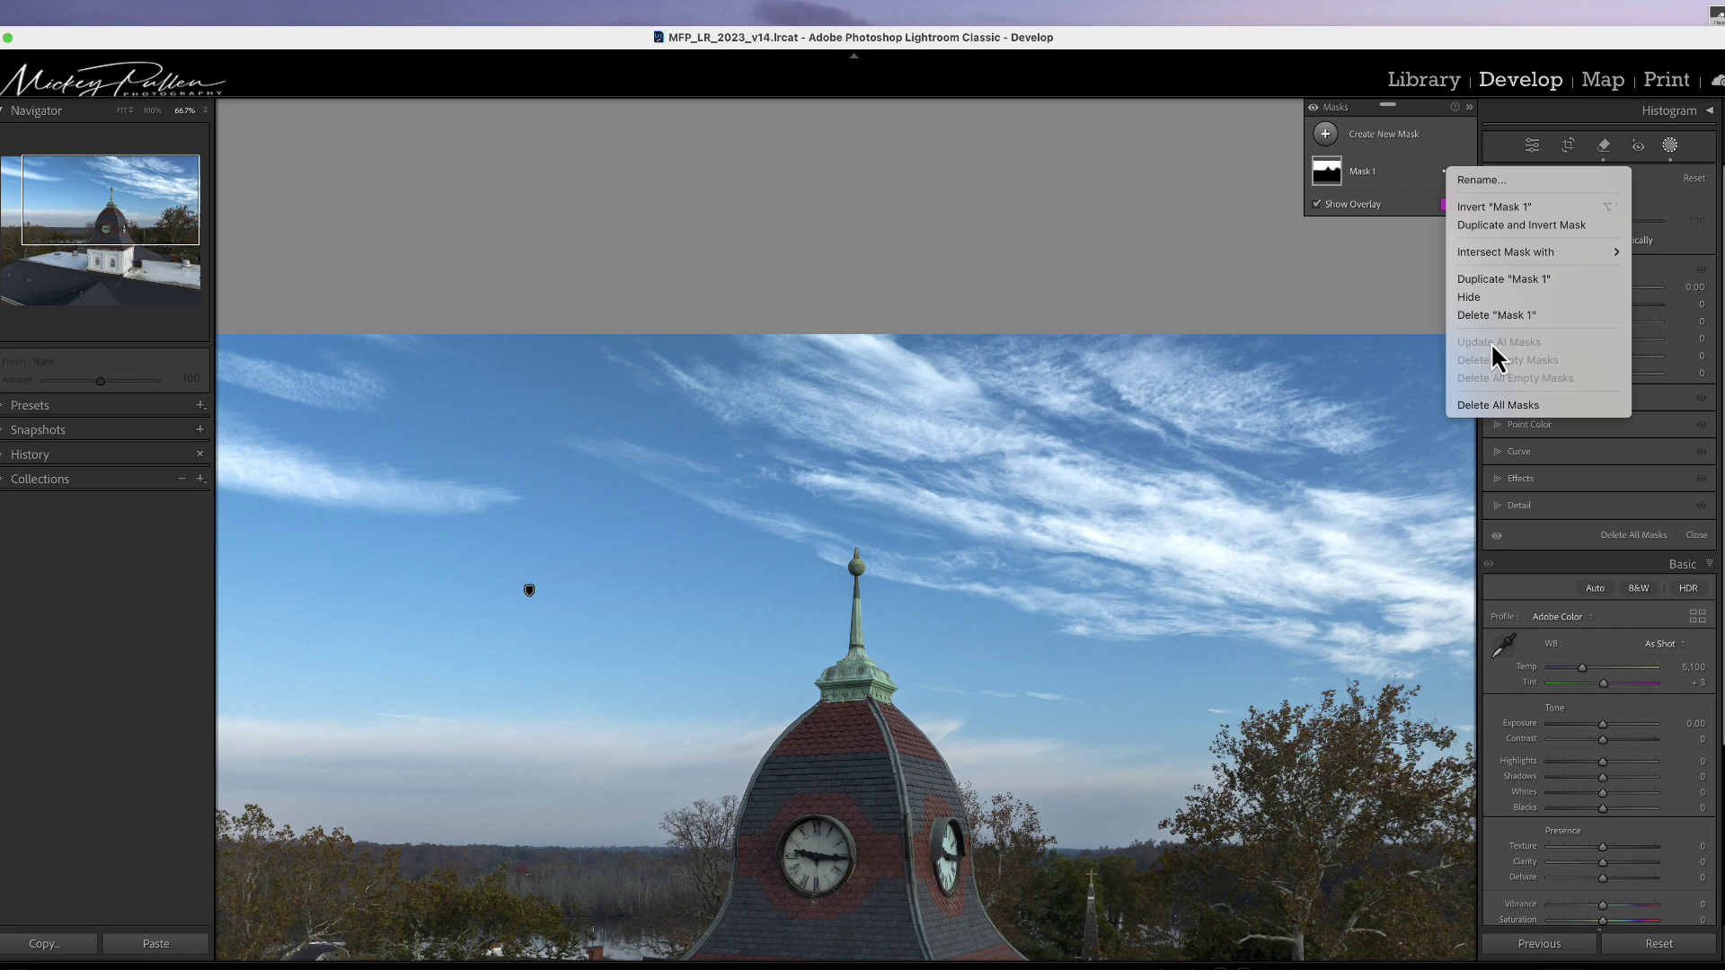